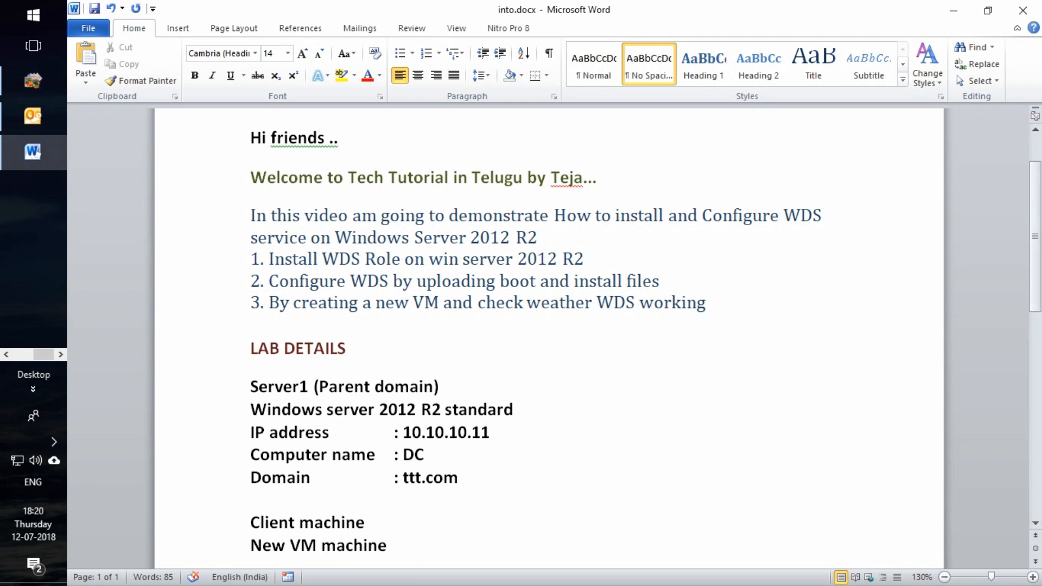
Review the server's details: IP address 10.10.10.11 and Windows Server 2012 R2 Standard
scroll(548, 336, down, 2)
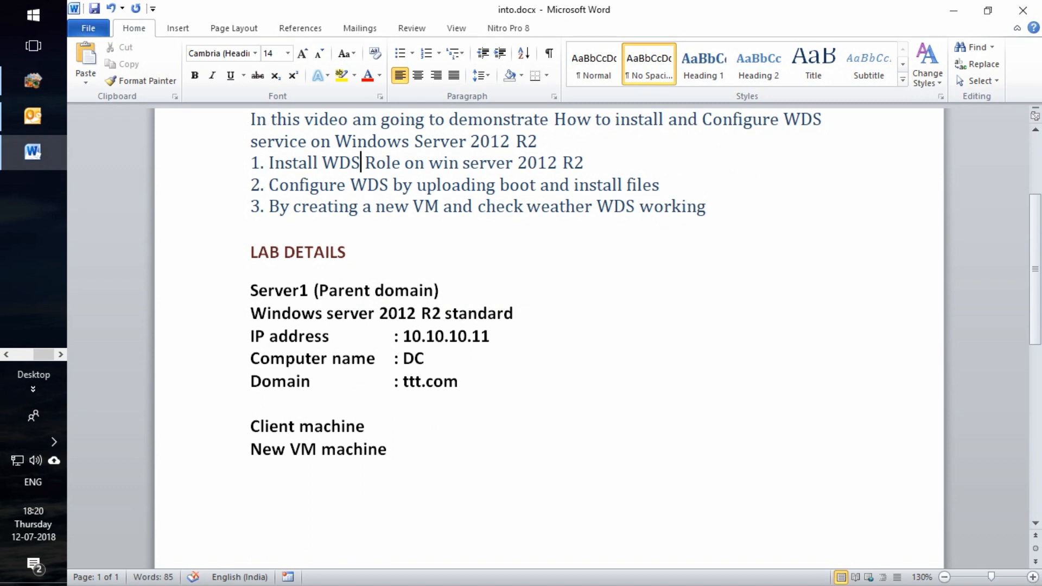
scroll(548, 336, up, 2)
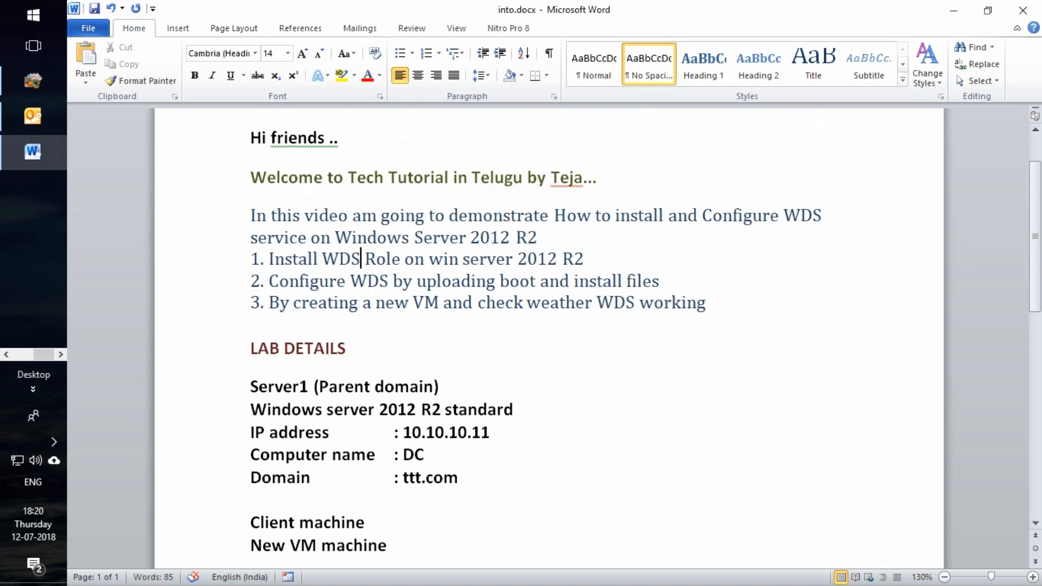
scroll(547, 337, down, 4)
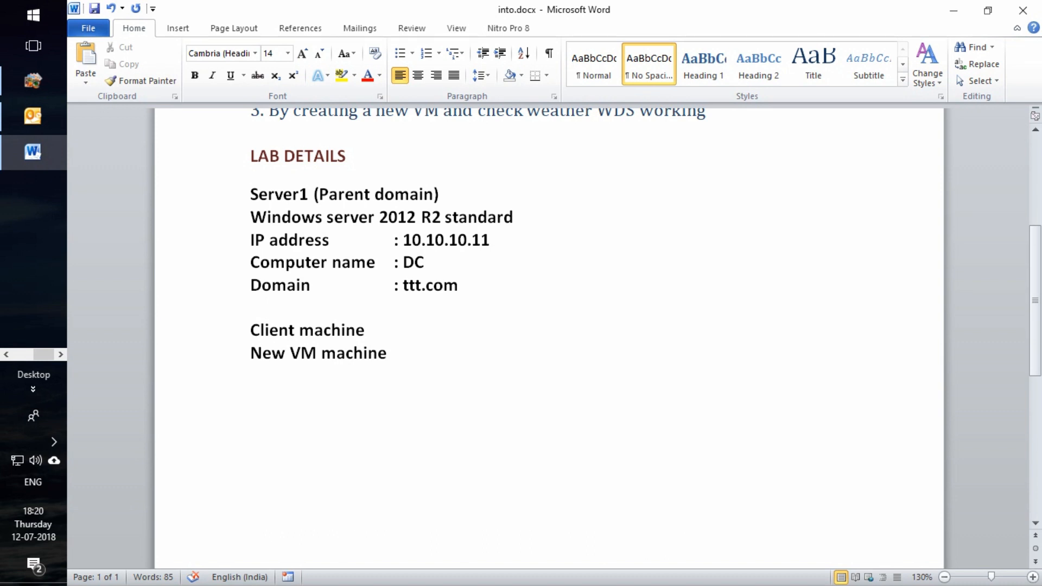
scroll(548, 336, up, 1)
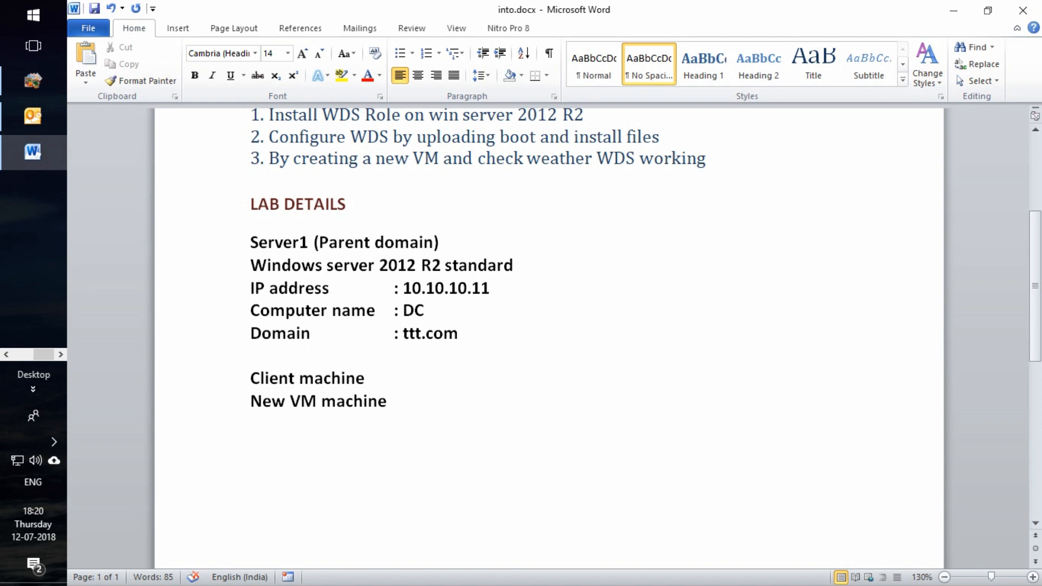
click(403, 289)
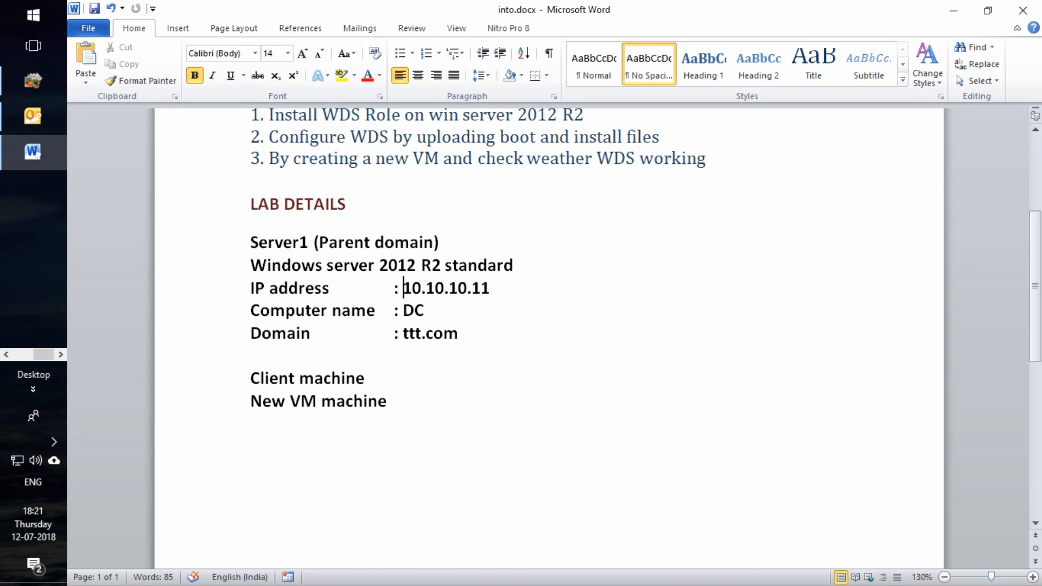
click(514, 265)
Unlock the DC virtual machine with Ctrl+Alt+Del and sign in with the administrator password
scroll(548, 326, up, 4)
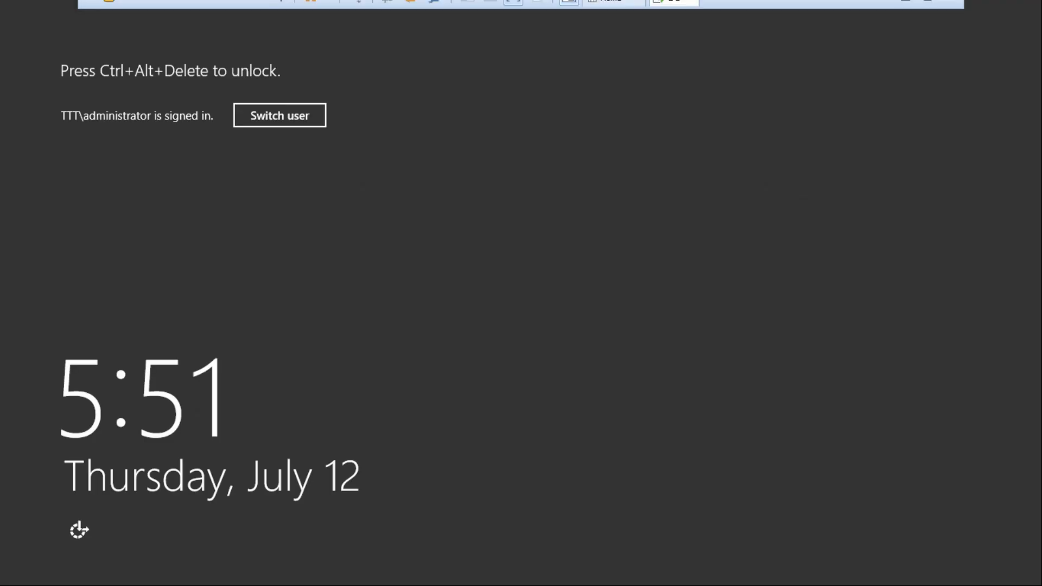
click(356, 9)
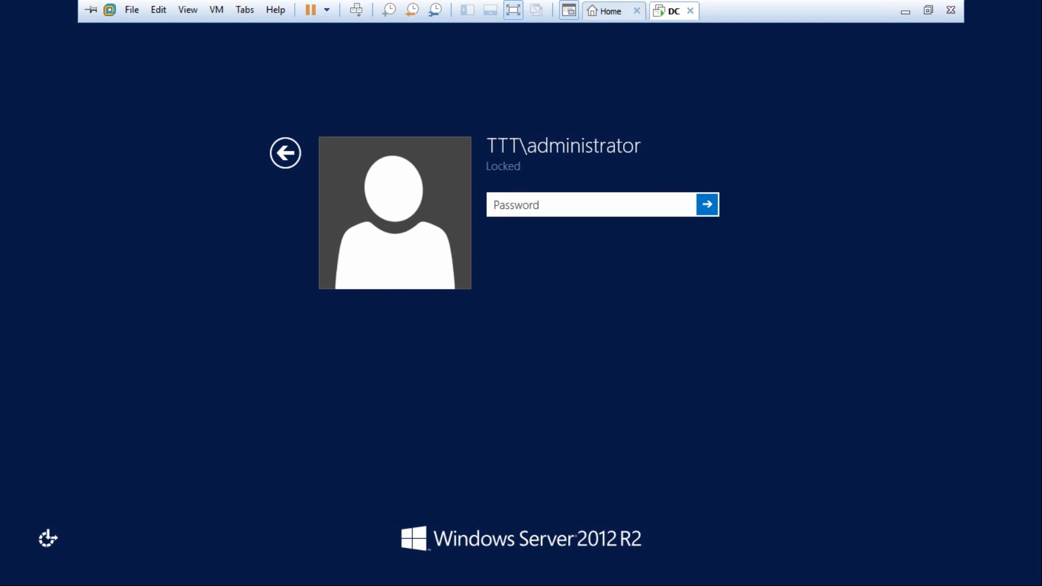
text(••••••)
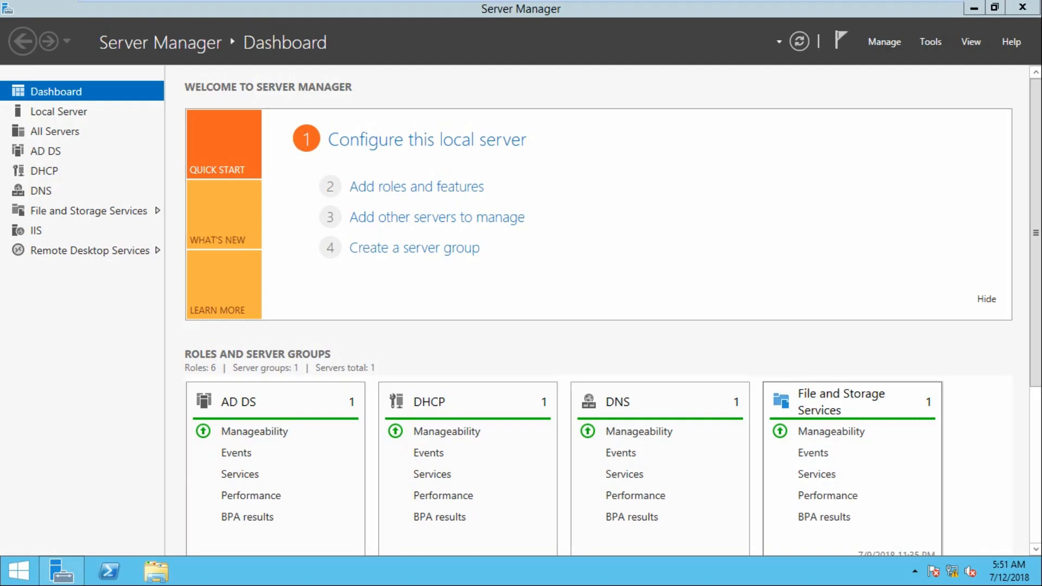
right_click(952, 571)
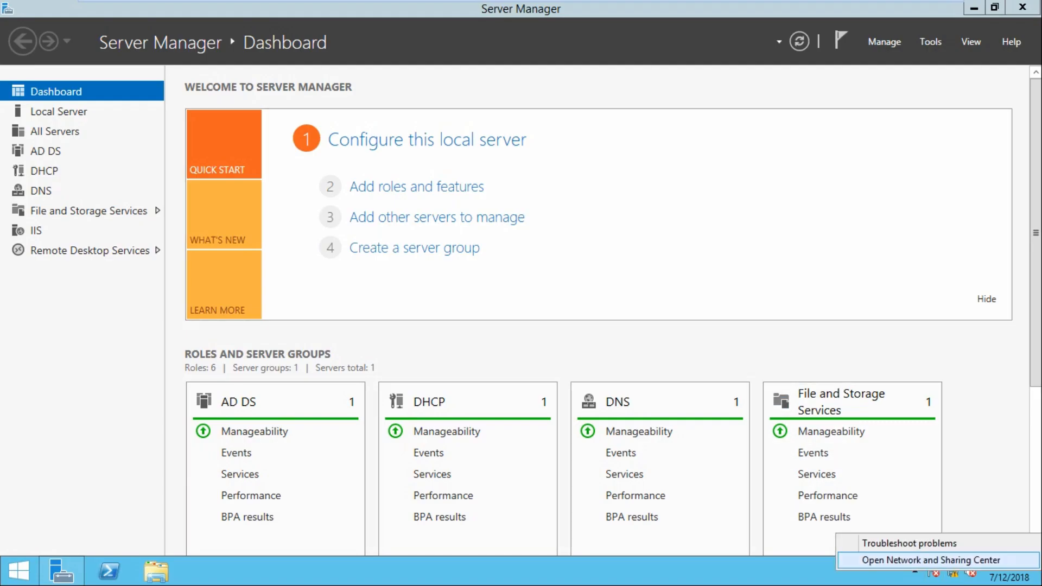
click(917, 559)
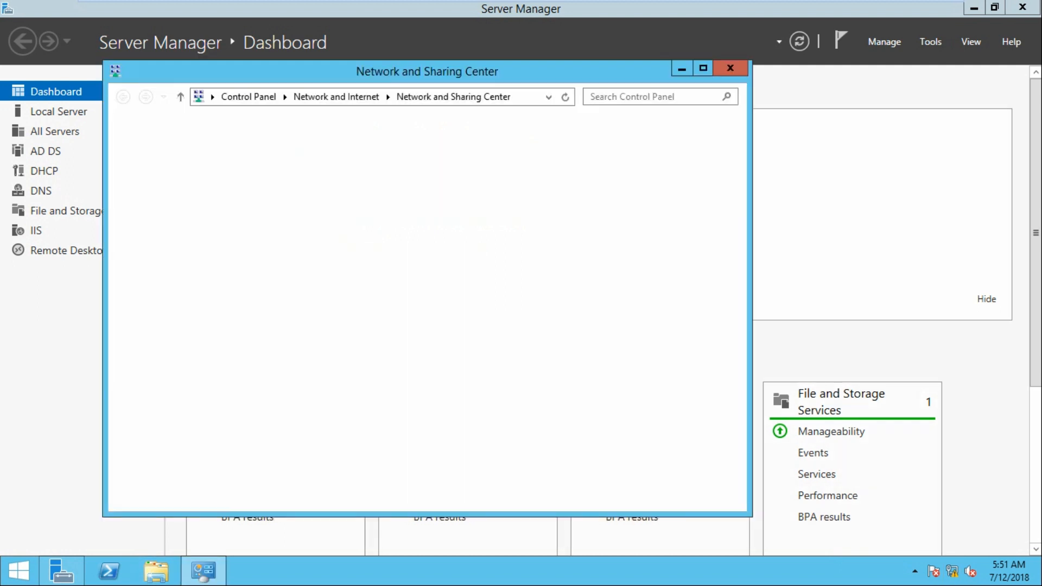
click(607, 187)
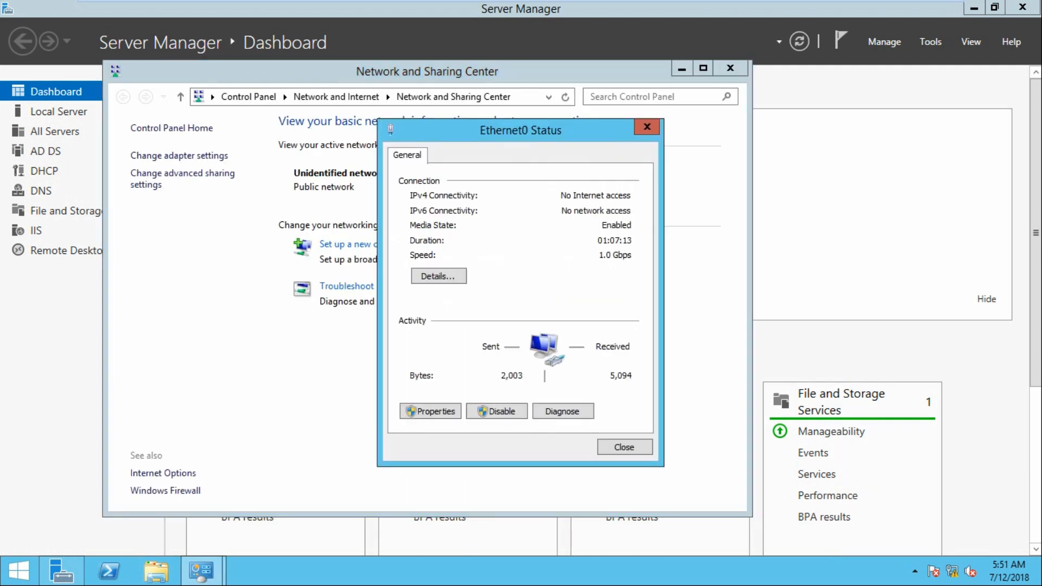
click(438, 276)
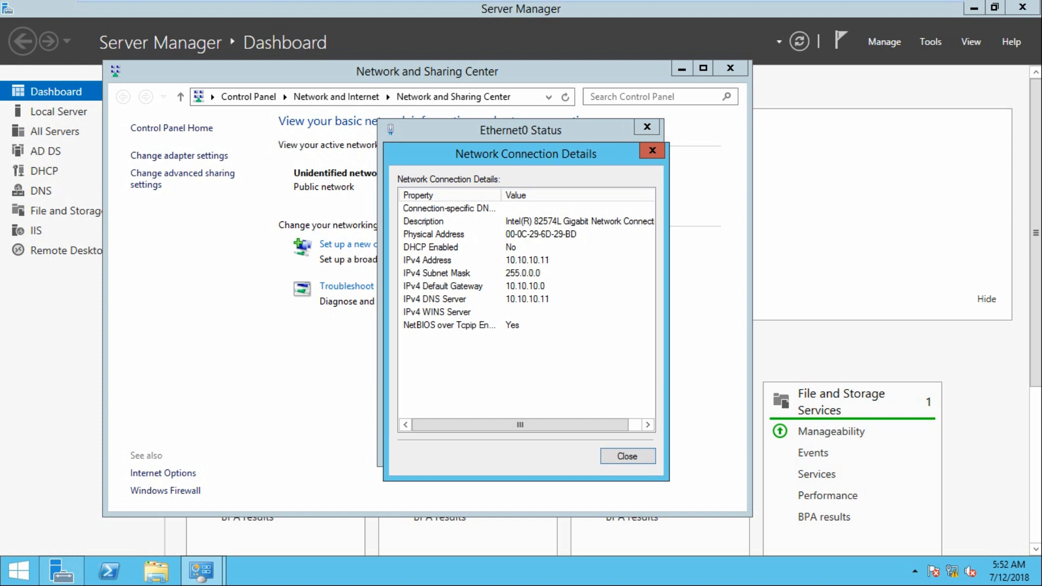
click(652, 150)
click(430, 410)
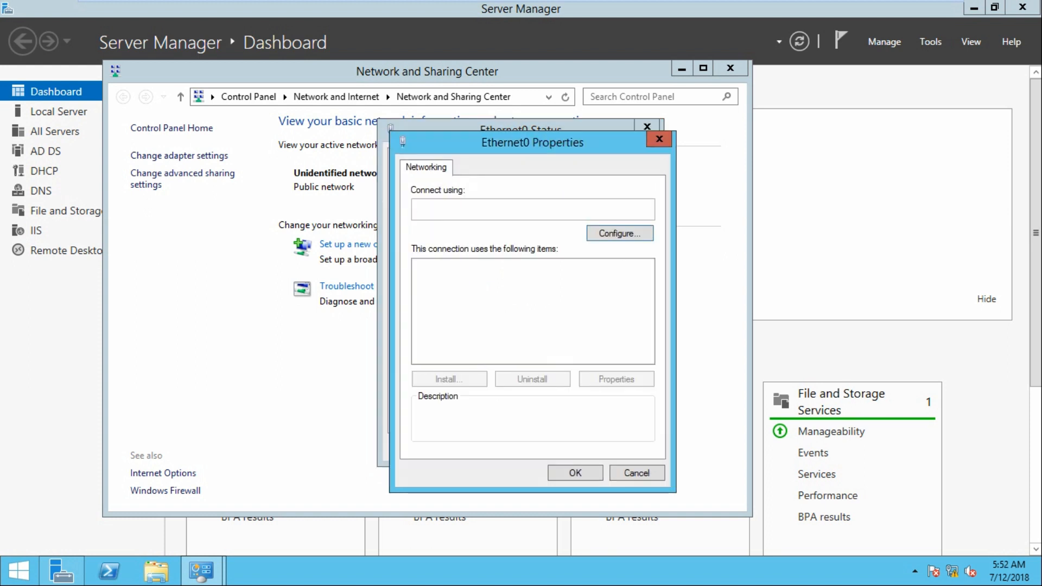
double_click(512, 357)
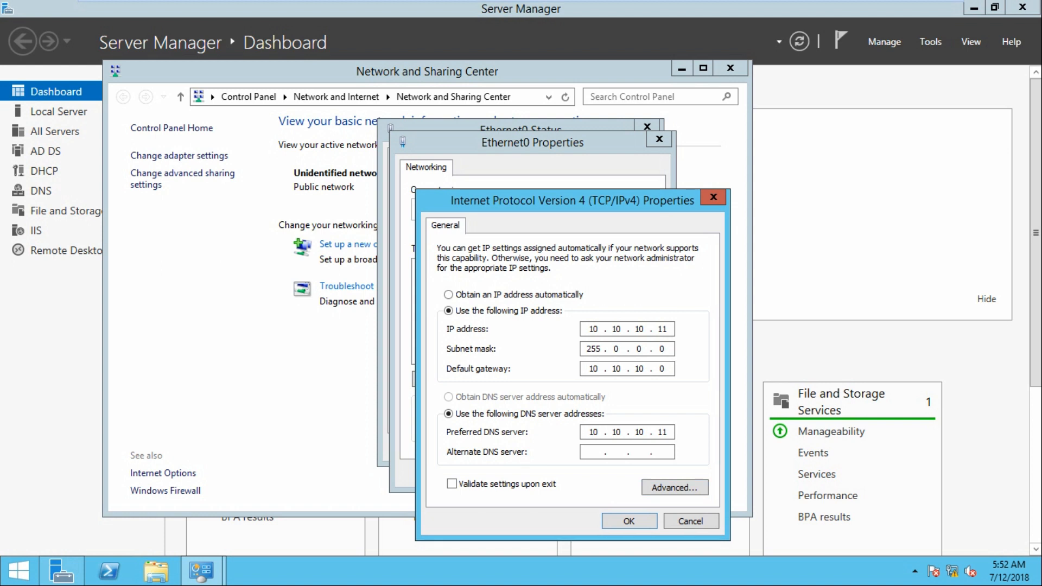
click(629, 521)
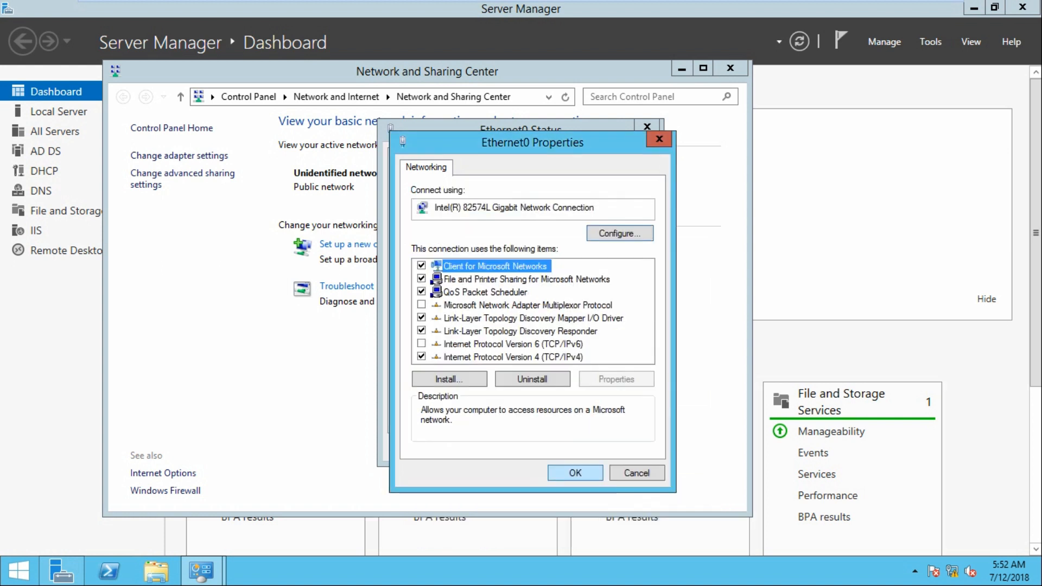
key(Return)
key(Return)
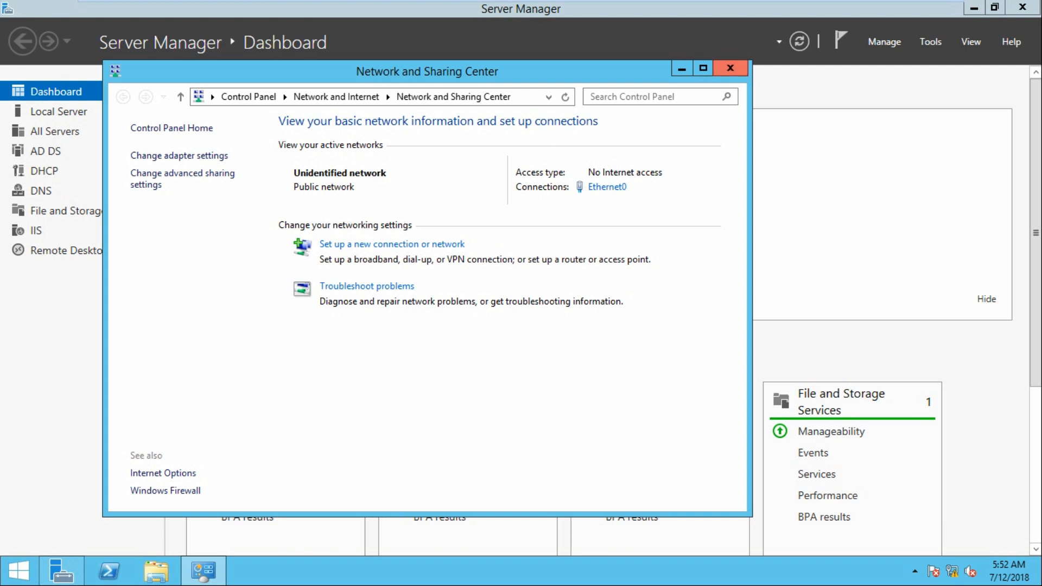
click(731, 69)
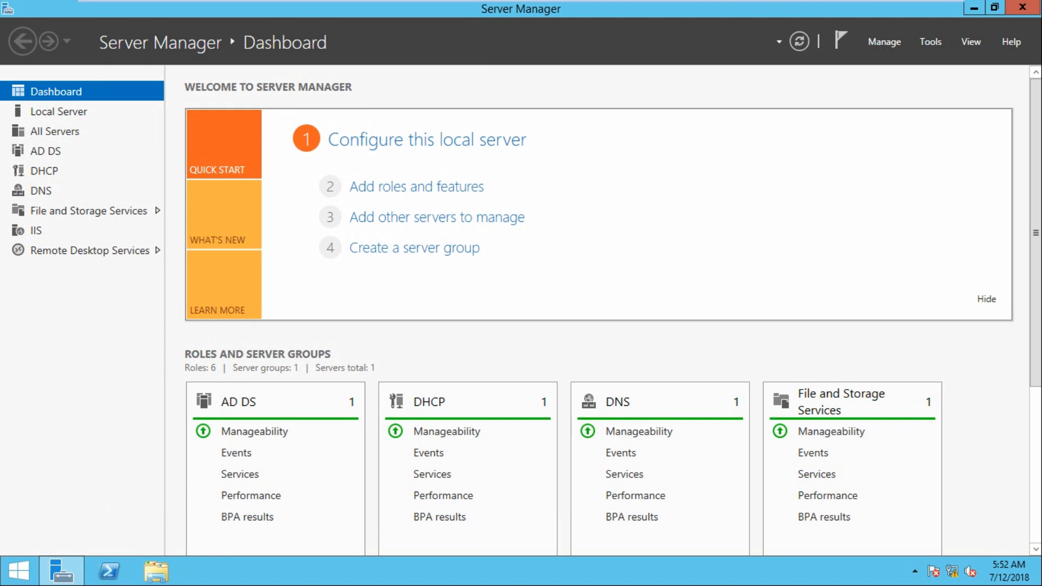
Review the six installed role tiles on the dashboard, then bring up the Manage menu
scroll(443, 383, down, 3)
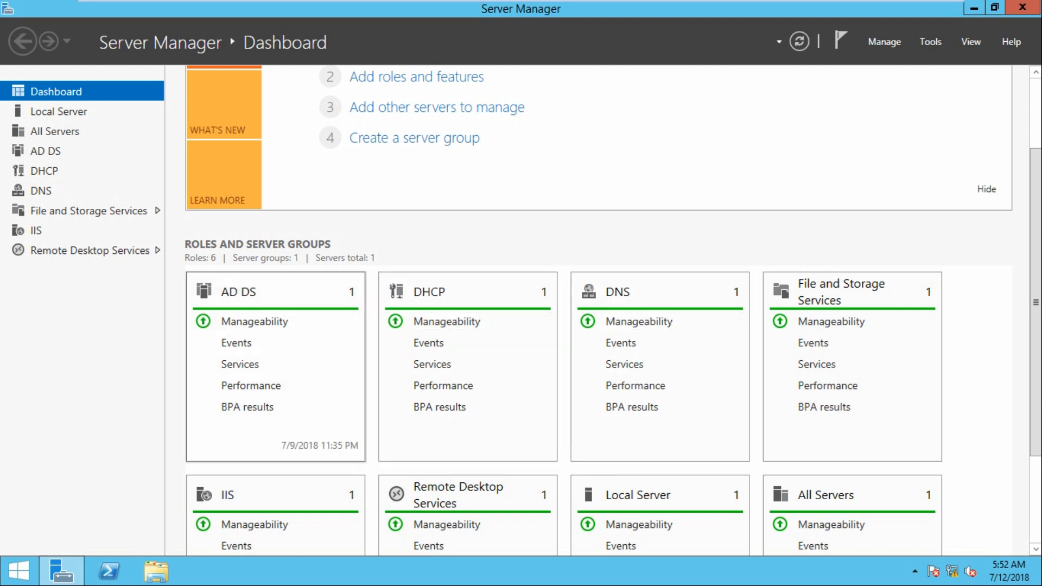
scroll(255, 285, down, 2)
scroll(255, 285, up, 1)
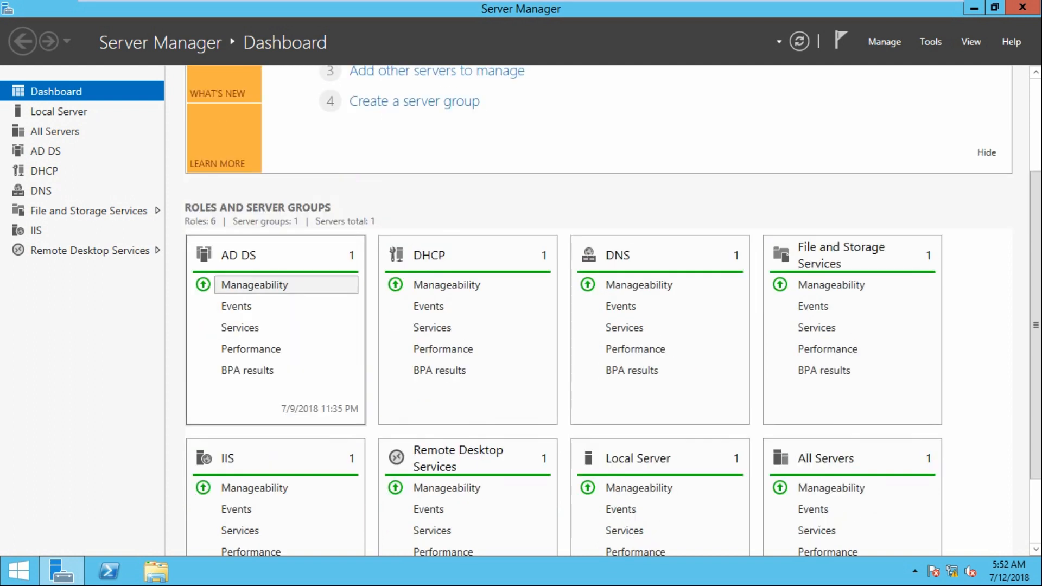
scroll(255, 284, up, 4)
scroll(659, 325, down, 3)
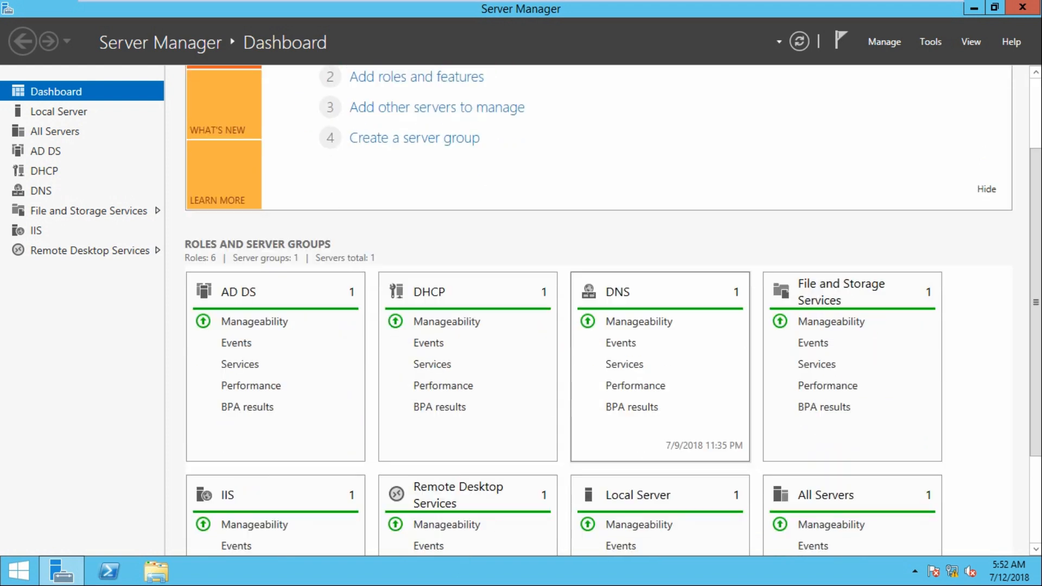
scroll(659, 326, up, 3)
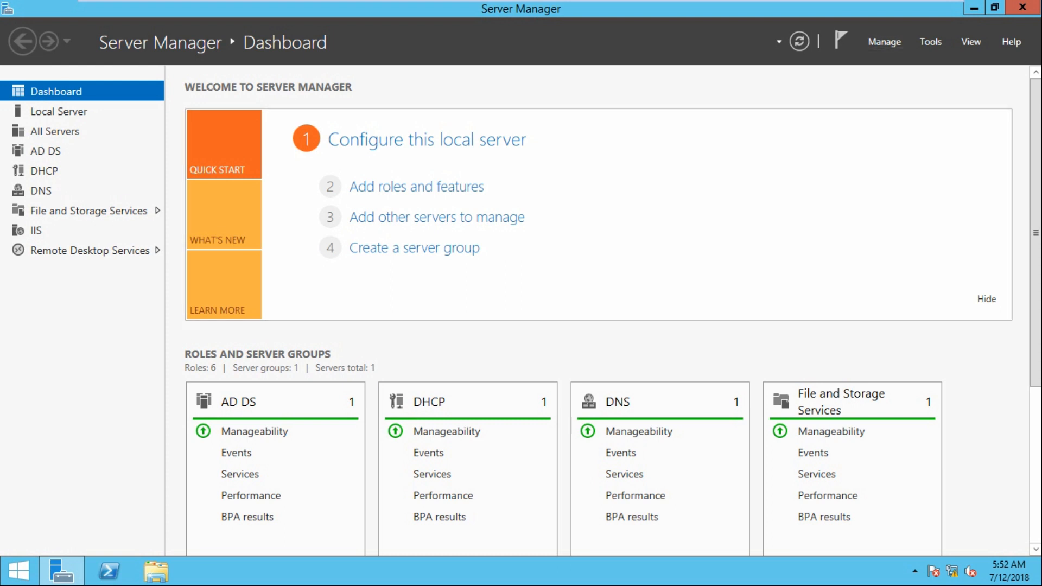
click(883, 42)
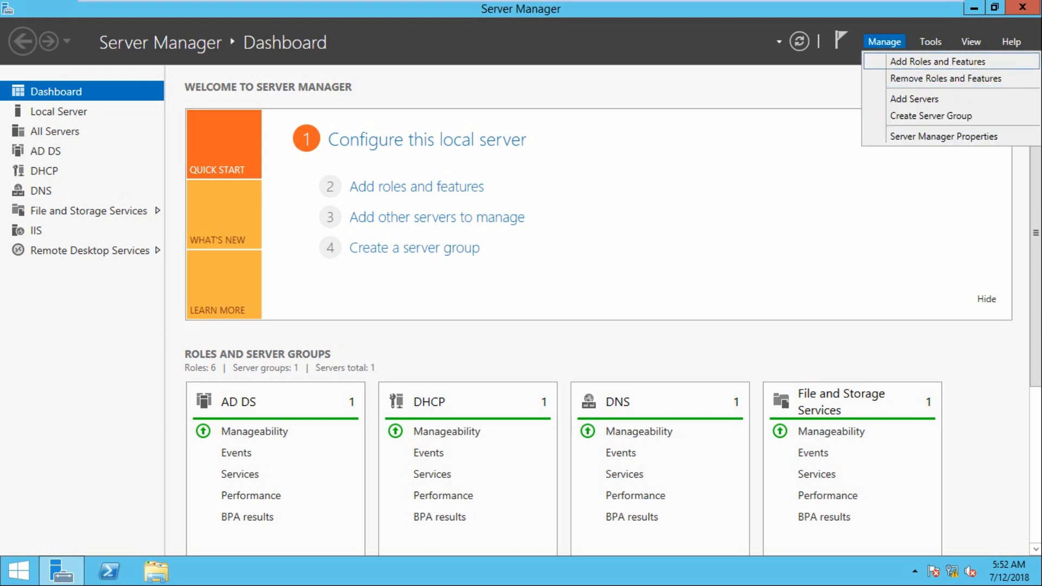
Add the Windows Deployment Services role and its management tools to DC.ttt.com via role-based installation
click(937, 62)
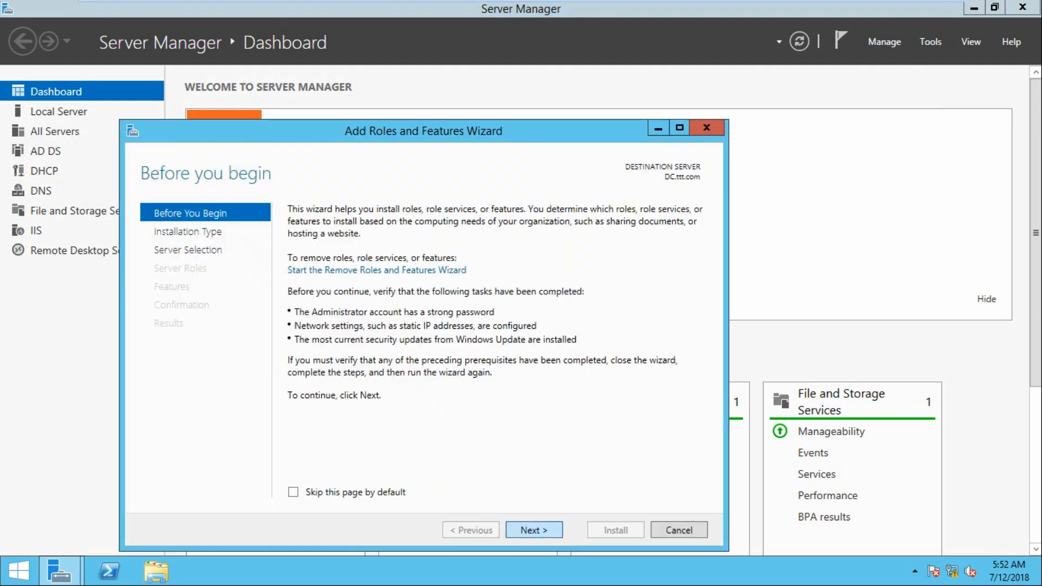
click(534, 530)
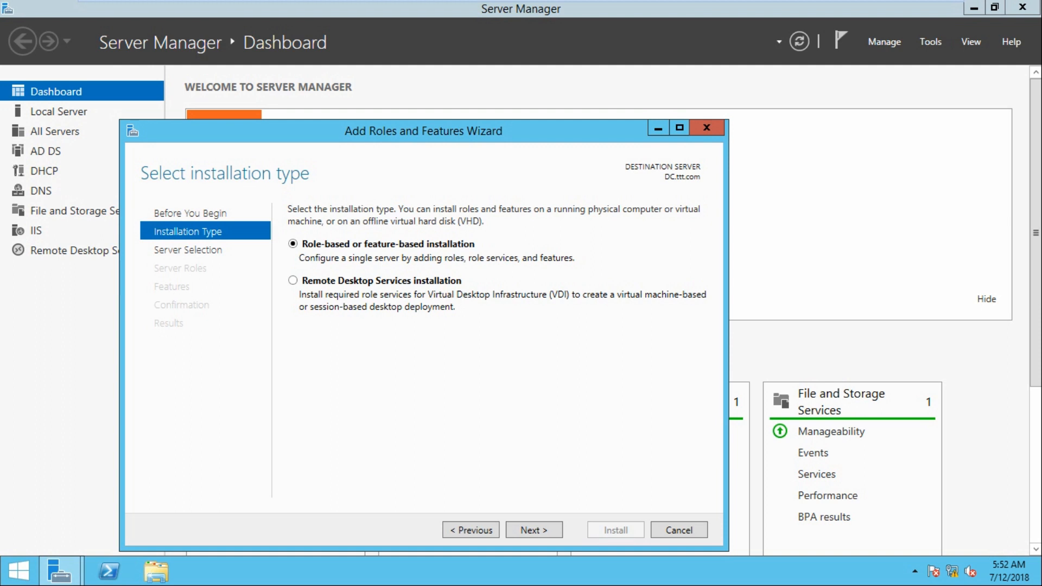
click(534, 530)
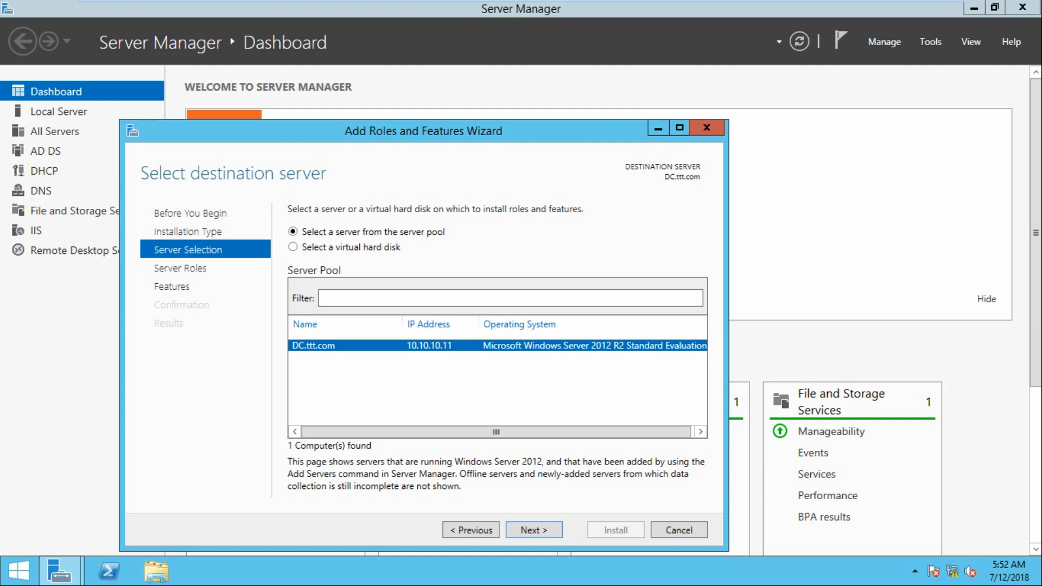
click(534, 530)
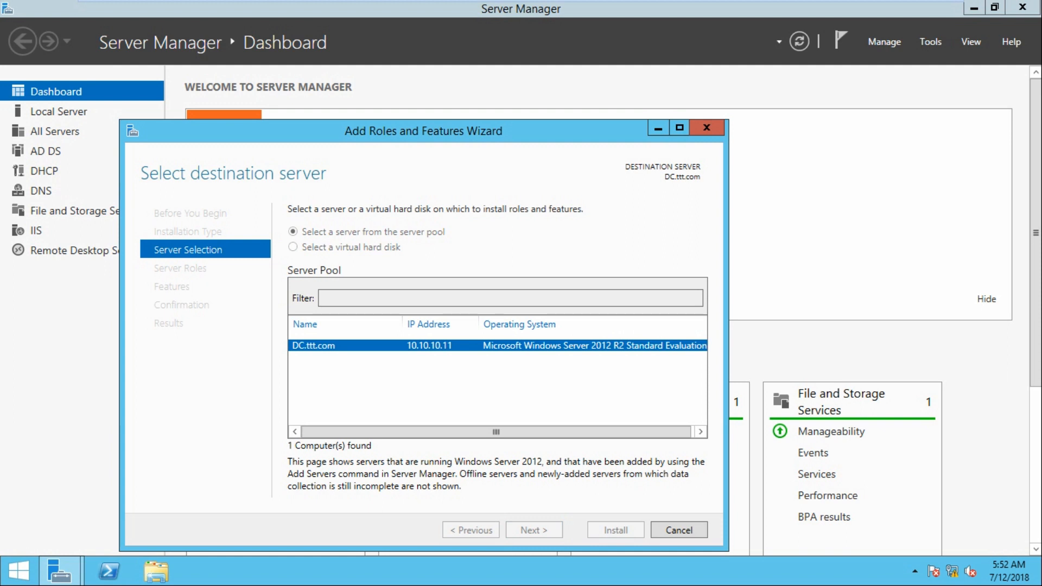
scroll(407, 375, down, 2)
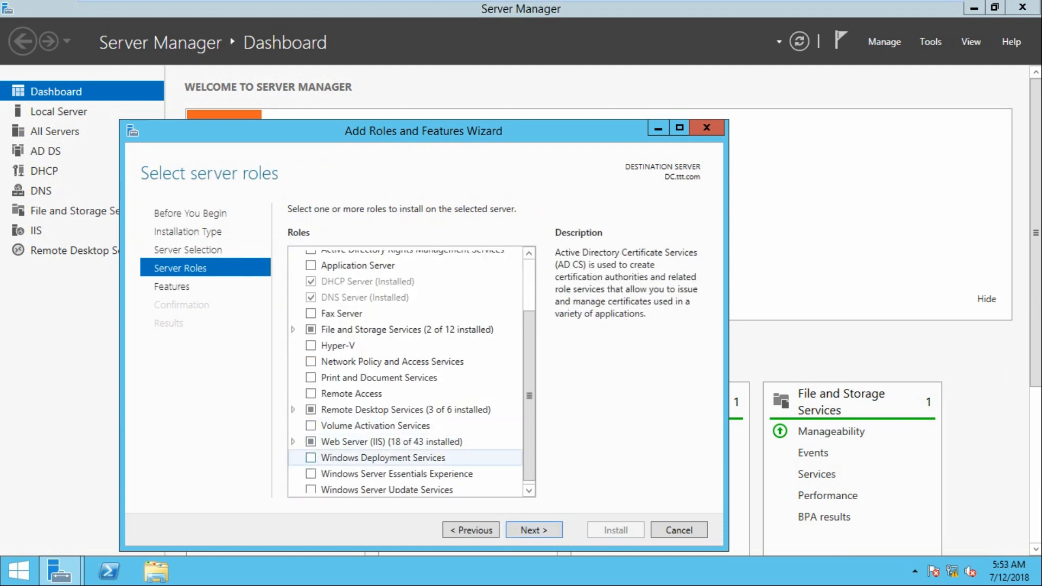
click(311, 457)
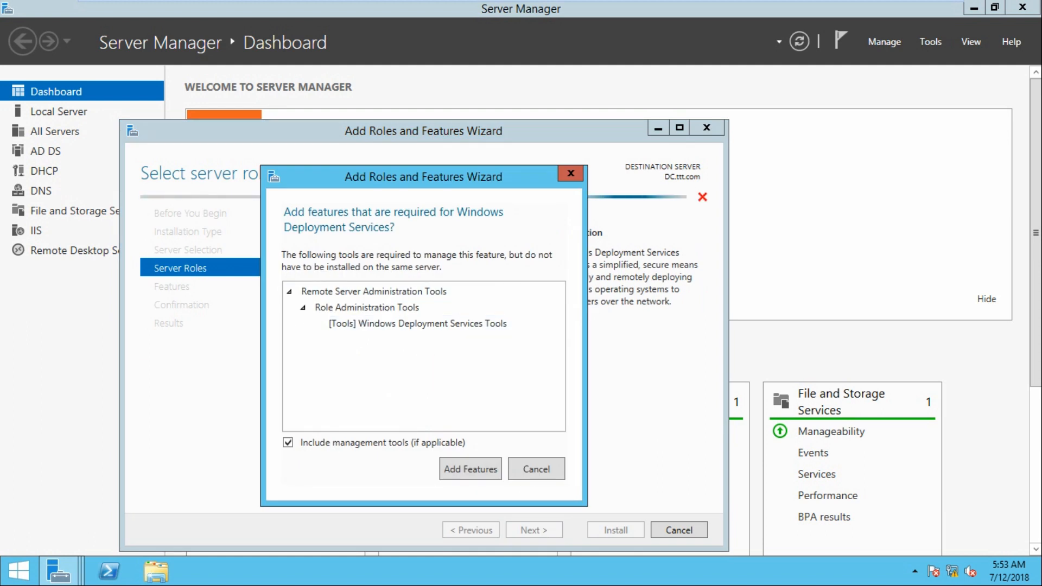
click(470, 469)
click(534, 530)
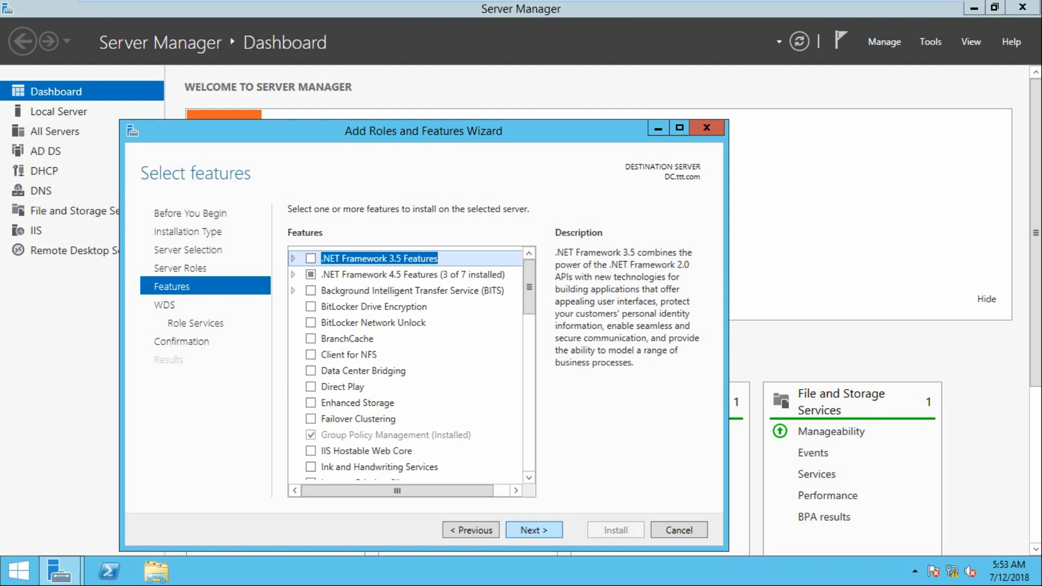
Keep the Deployment Server and Transport Server role services and allow automatic restart if required
click(533, 530)
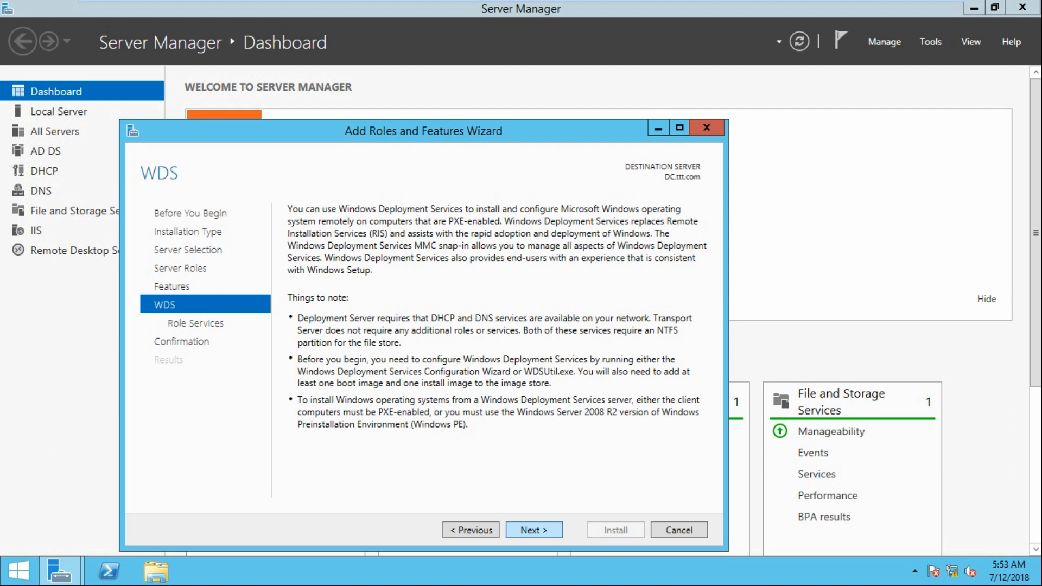
key(Return)
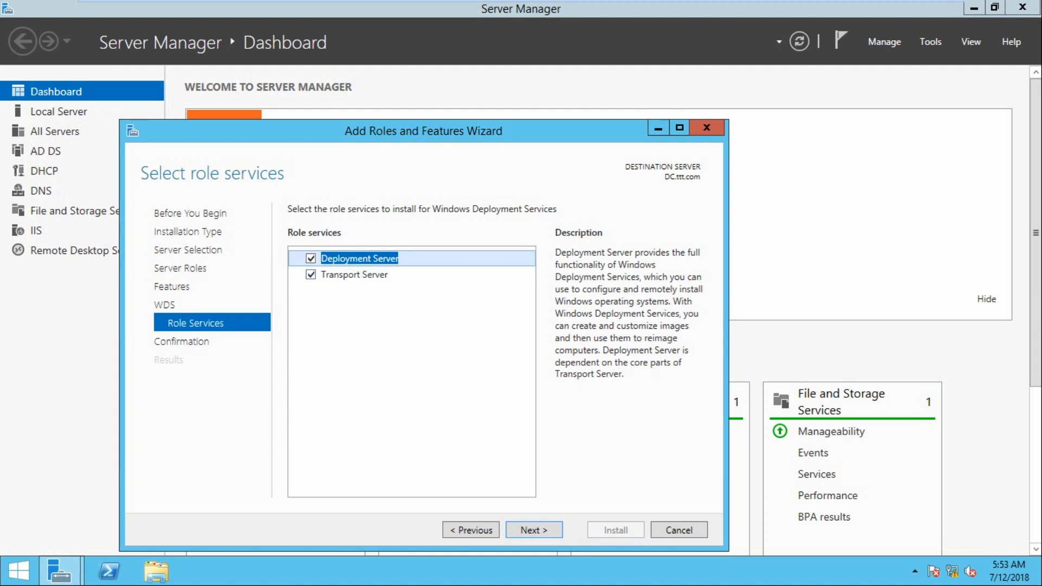
key(Return)
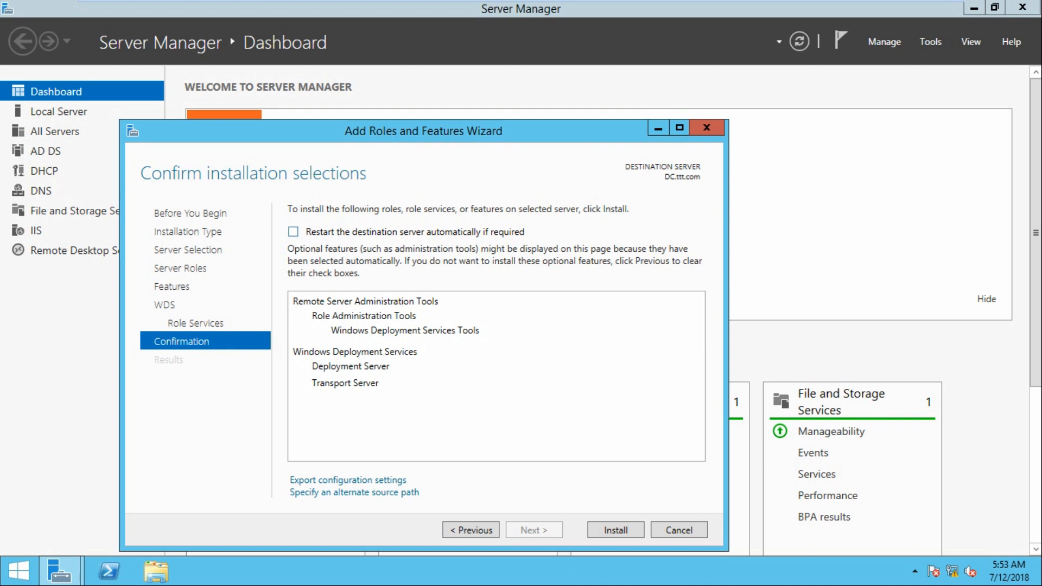
click(293, 231)
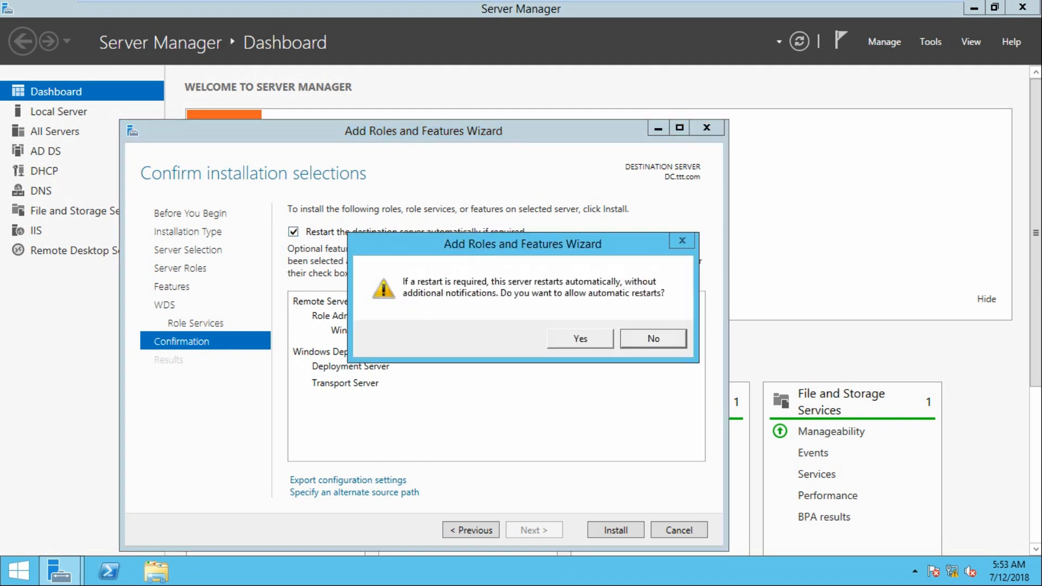
click(579, 339)
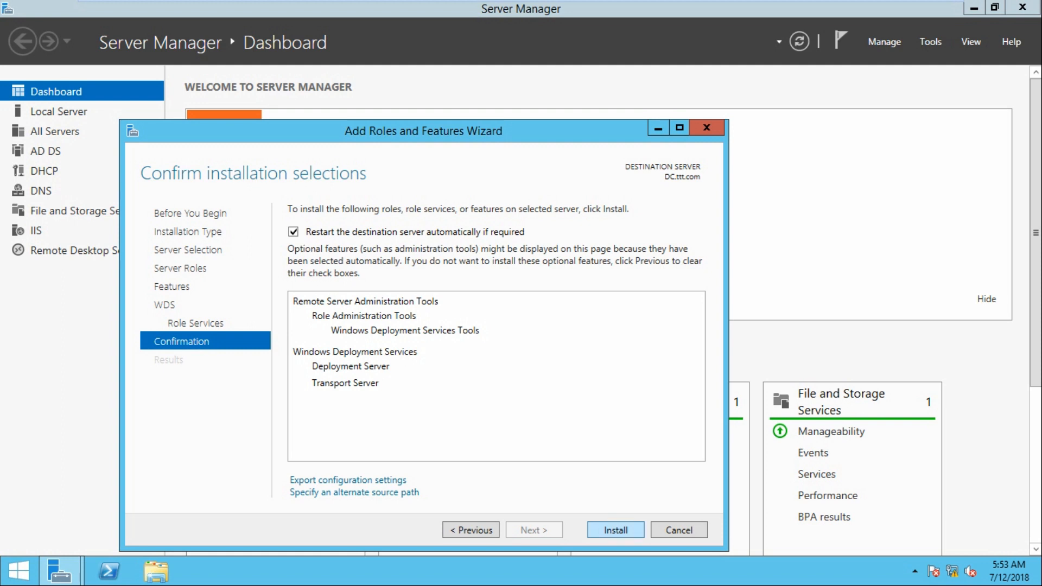
Install the WDS role, close the wizard, and confirm the new WDS tile on the dashboard
key(Return)
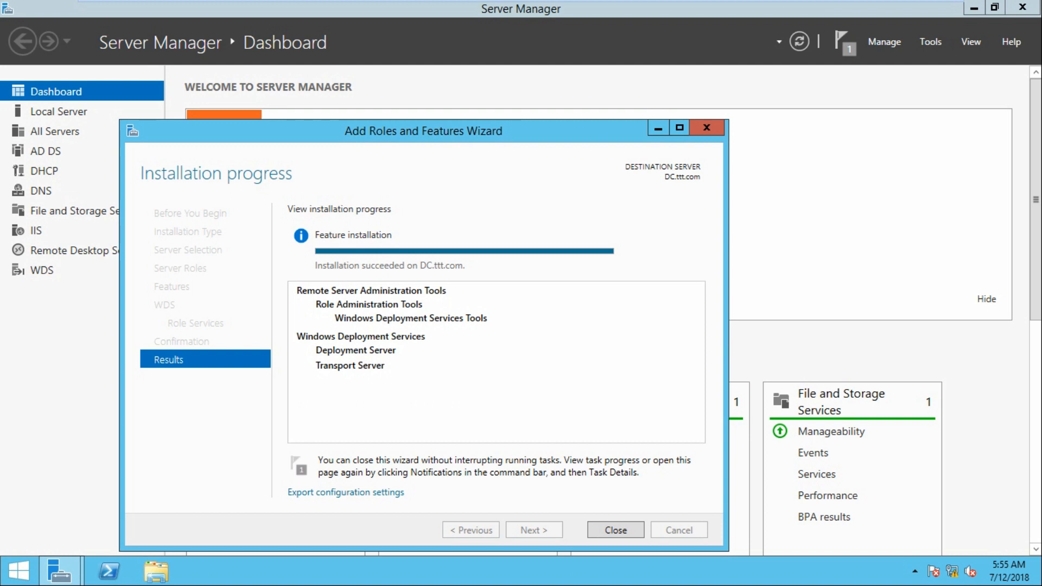
click(615, 530)
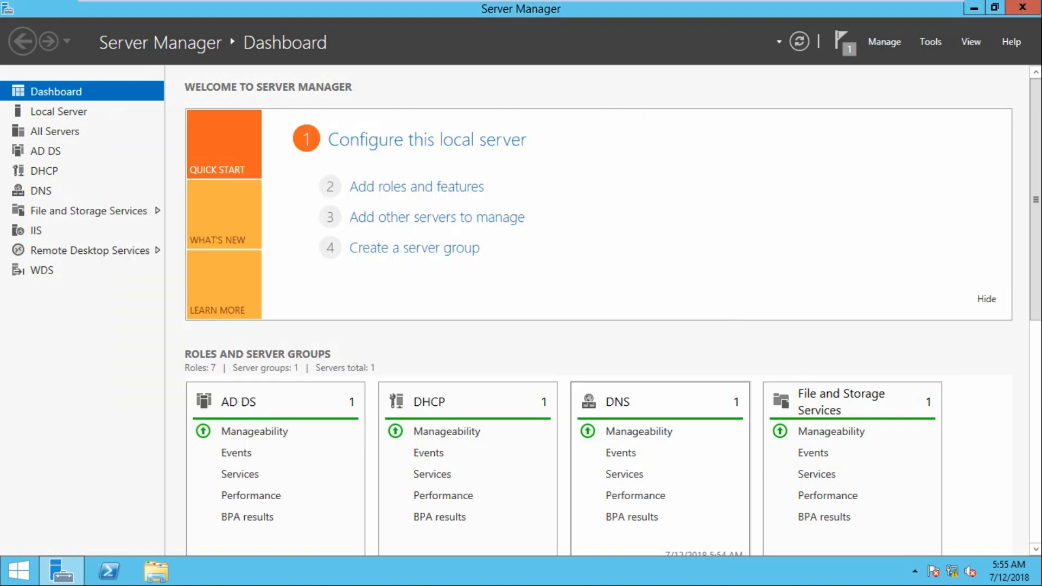
scroll(615, 530, down, 3)
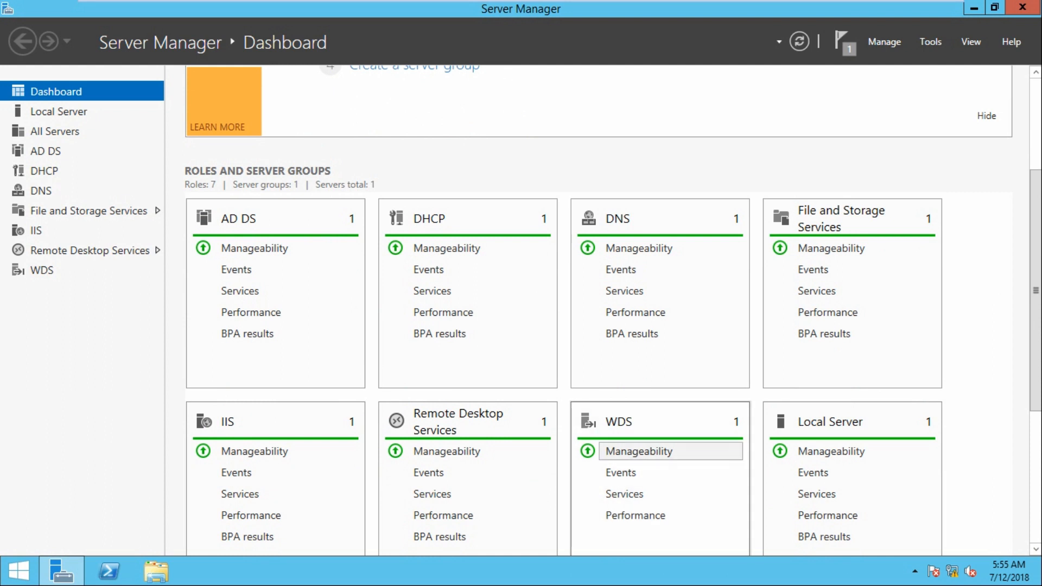
scroll(639, 451, up, 3)
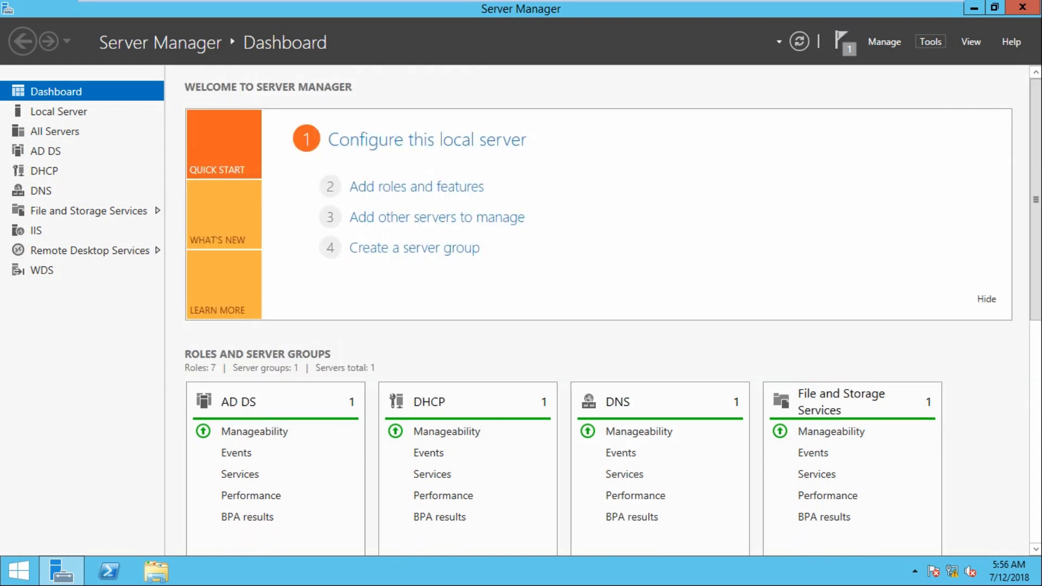
click(930, 41)
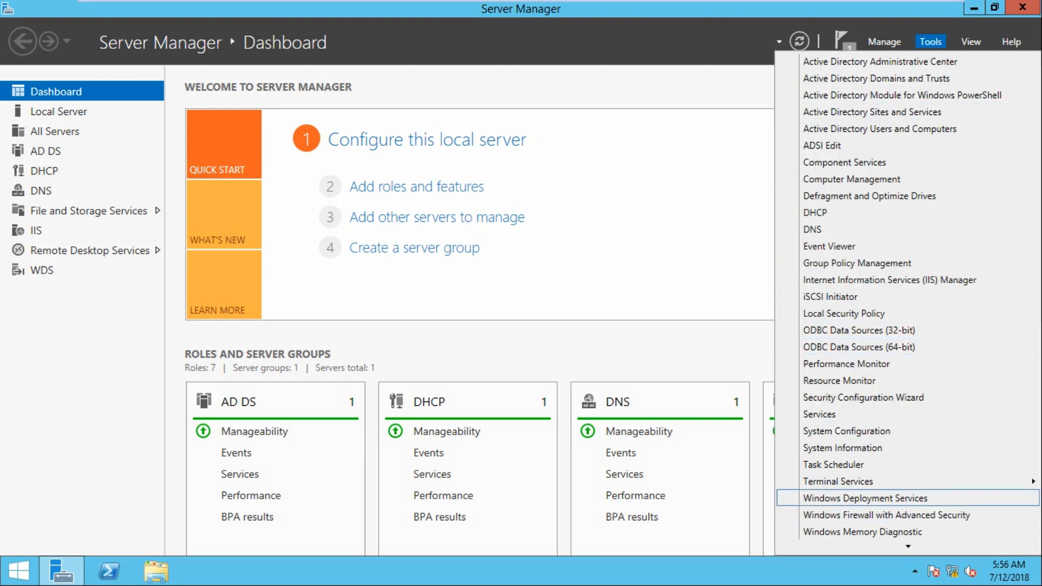
Launch the Windows Deployment Services console and run Configure Server on DC.ttt.com
click(865, 498)
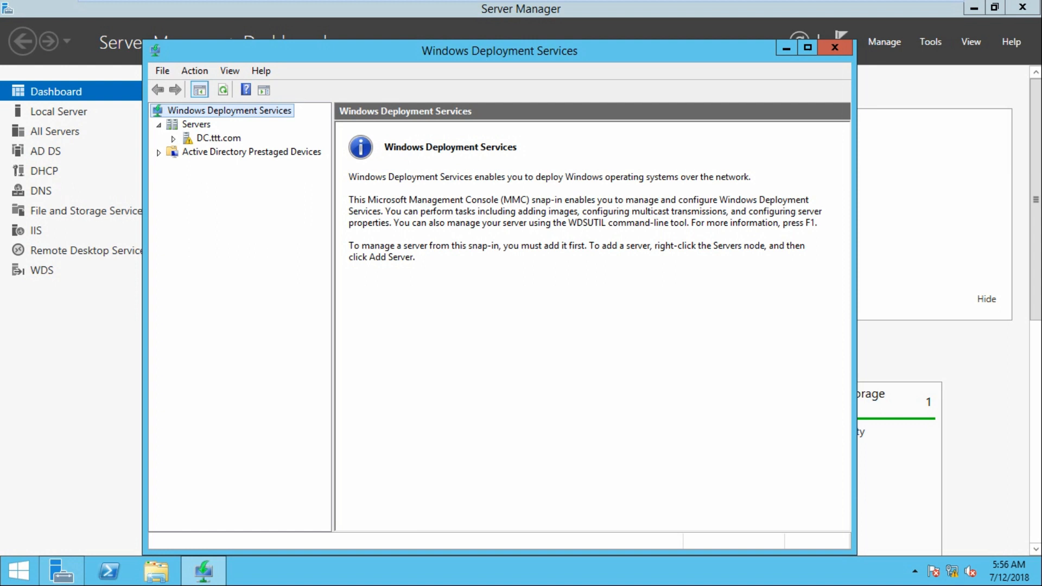
right_click(198, 140)
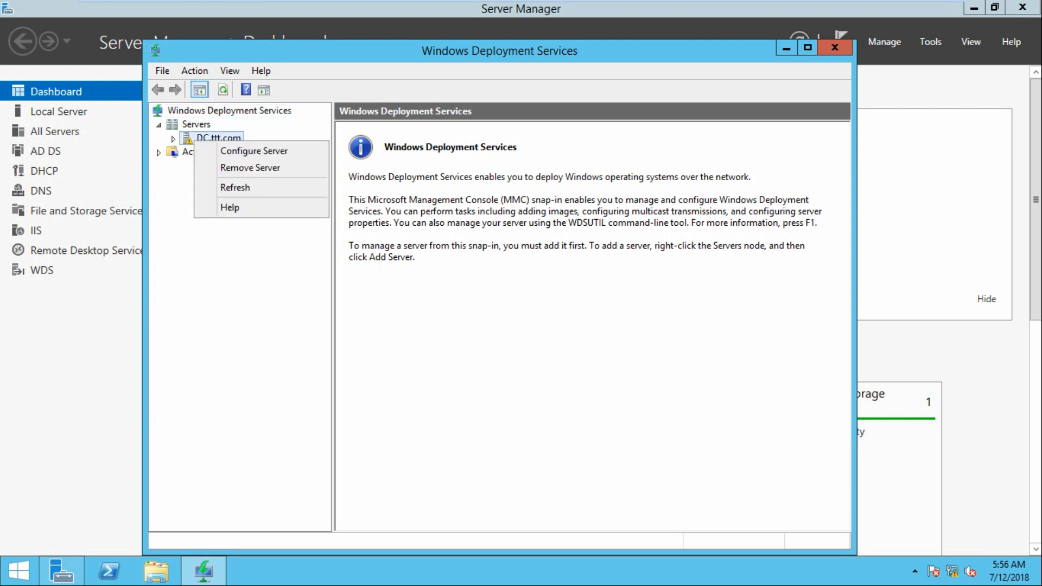
click(253, 151)
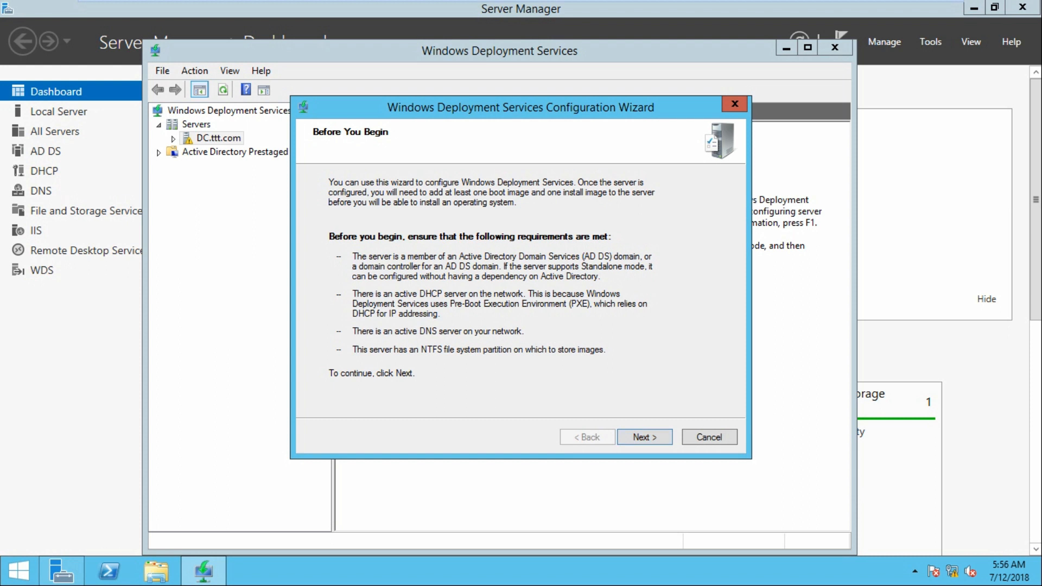
Keep Active Directory integration, accept C:\RemoteInstall, and answer No to the system volume warning
key(Return)
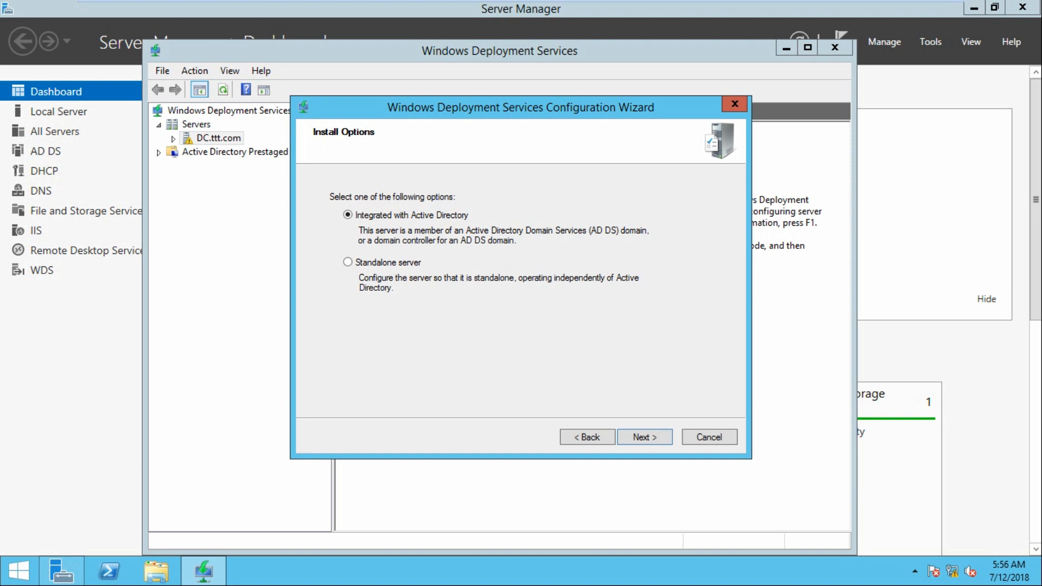
key(Return)
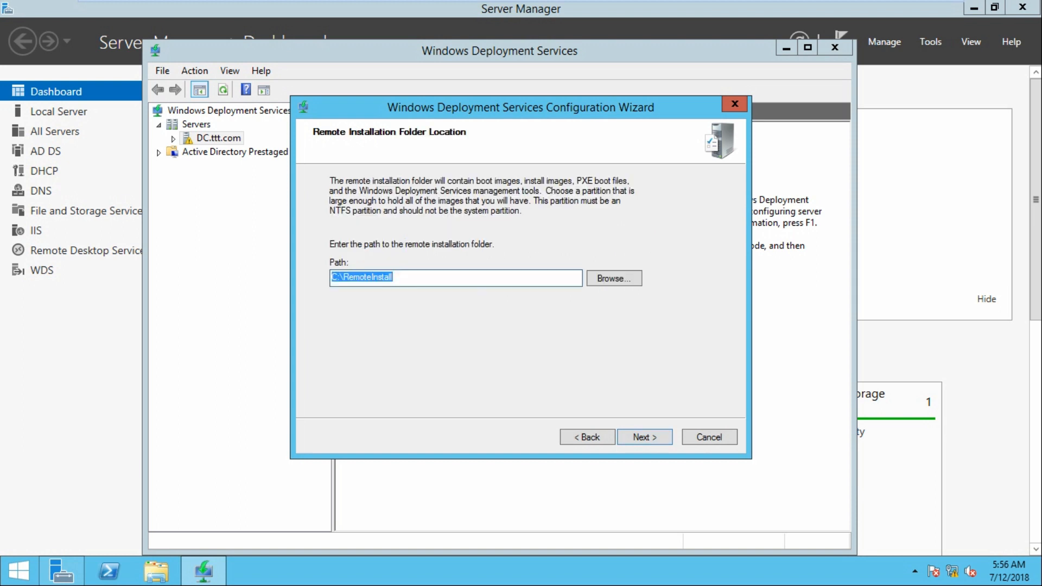
click(613, 278)
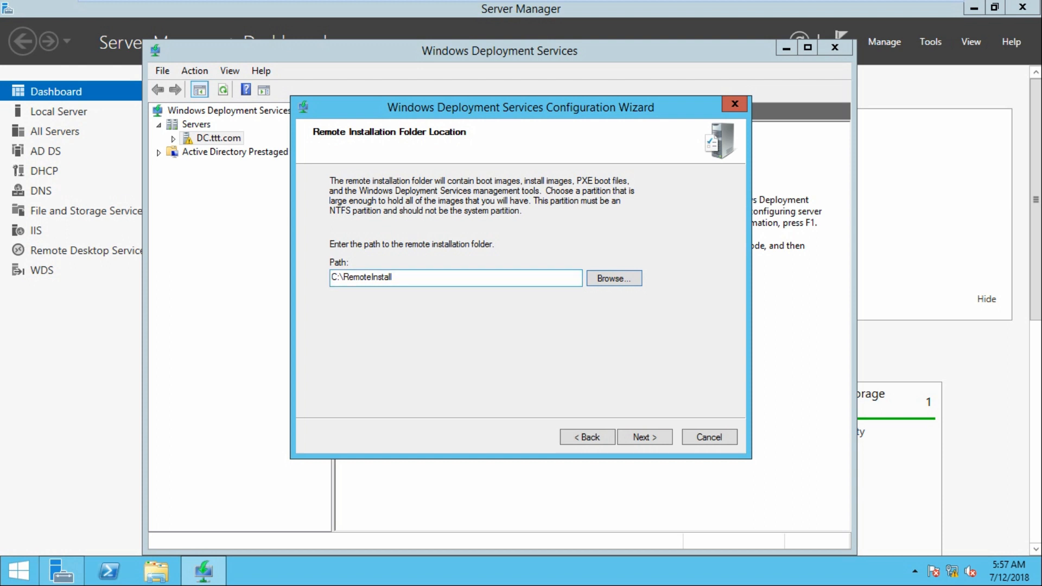
key(Return)
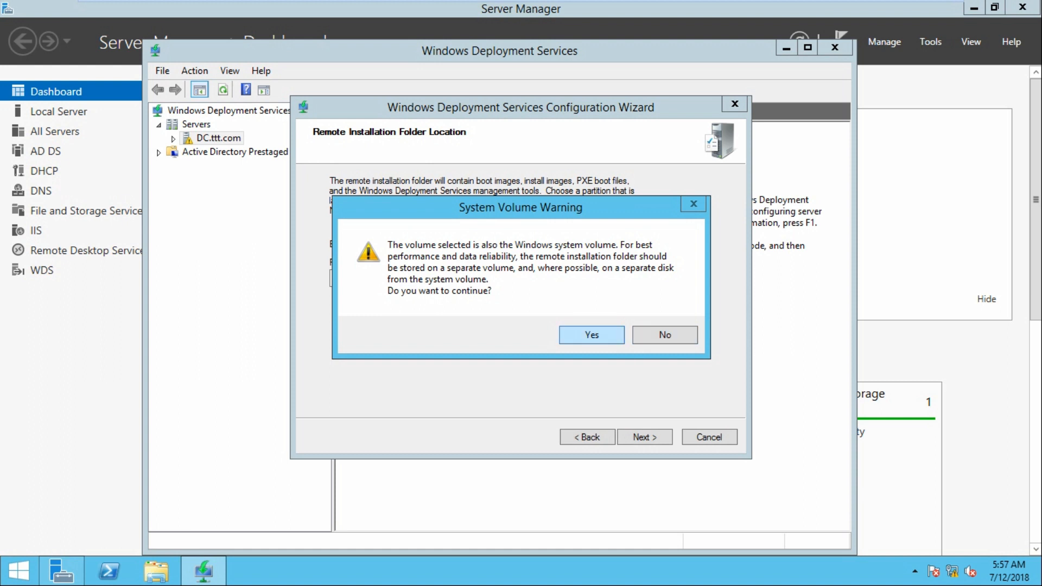
key(Return)
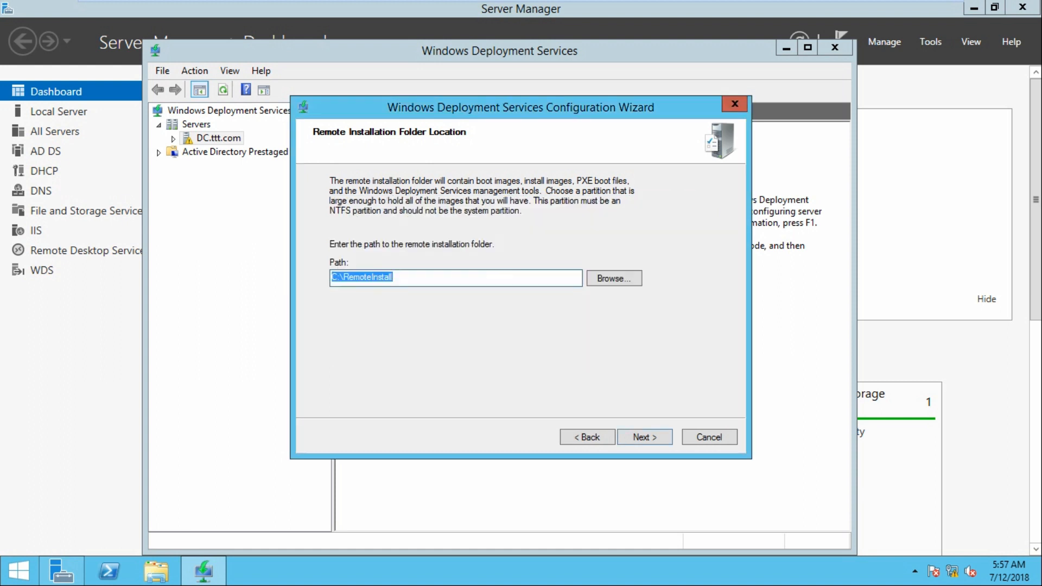
mouse_move(304, 1)
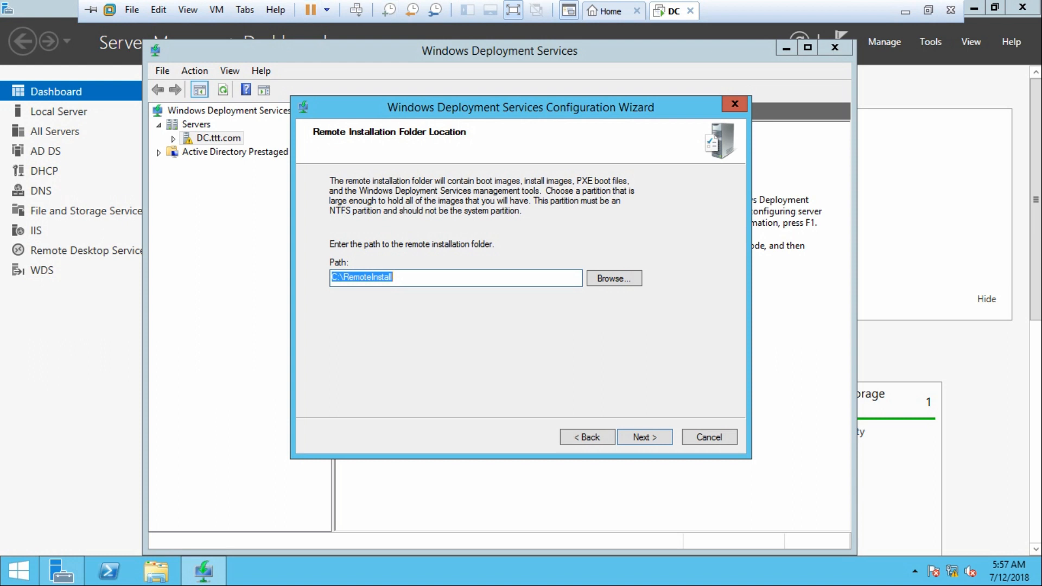
Open the DC virtual machine's settings and start adding a new hard disk
right_click(673, 12)
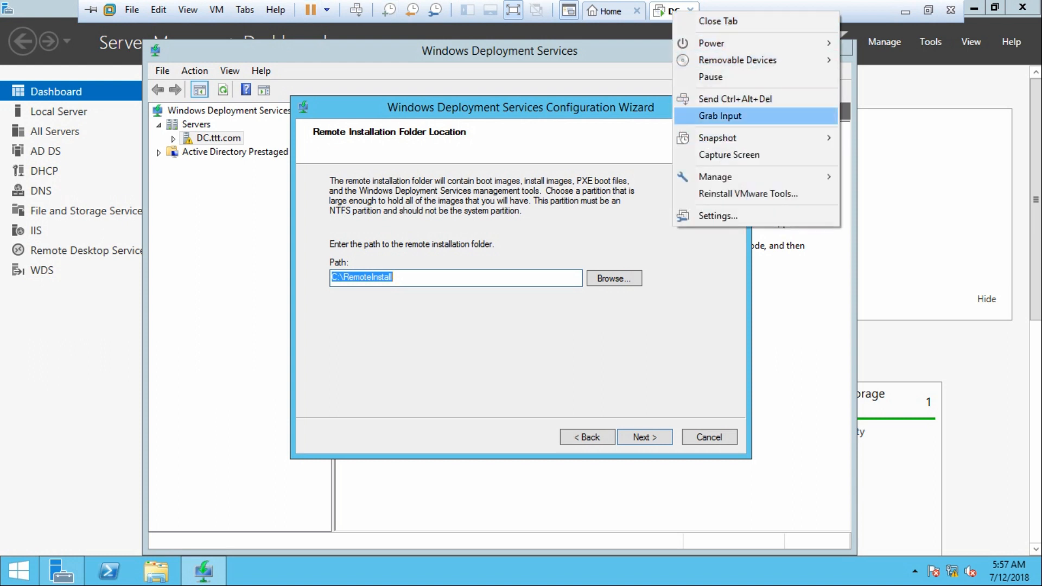
click(717, 216)
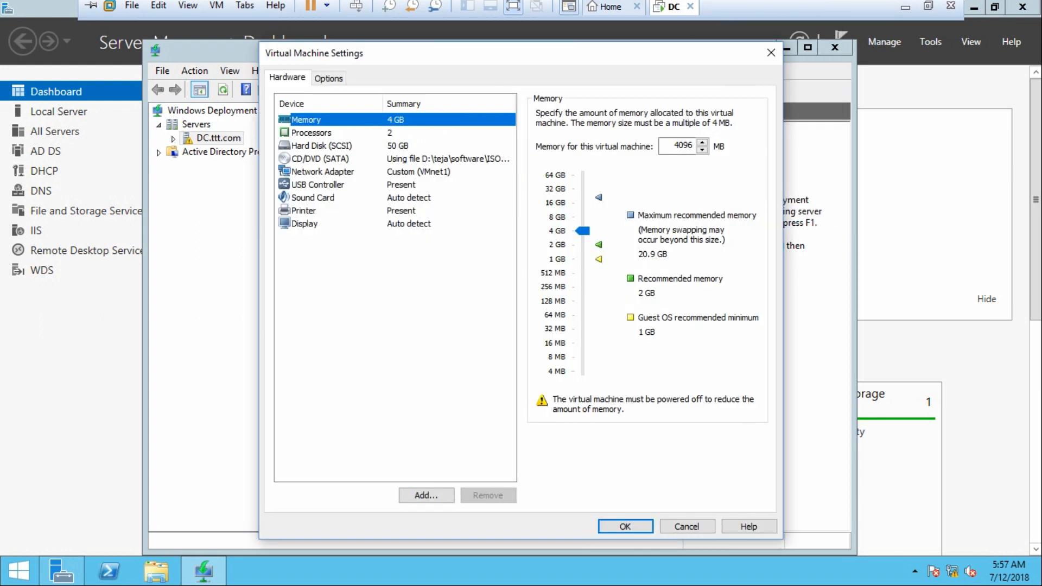
click(321, 145)
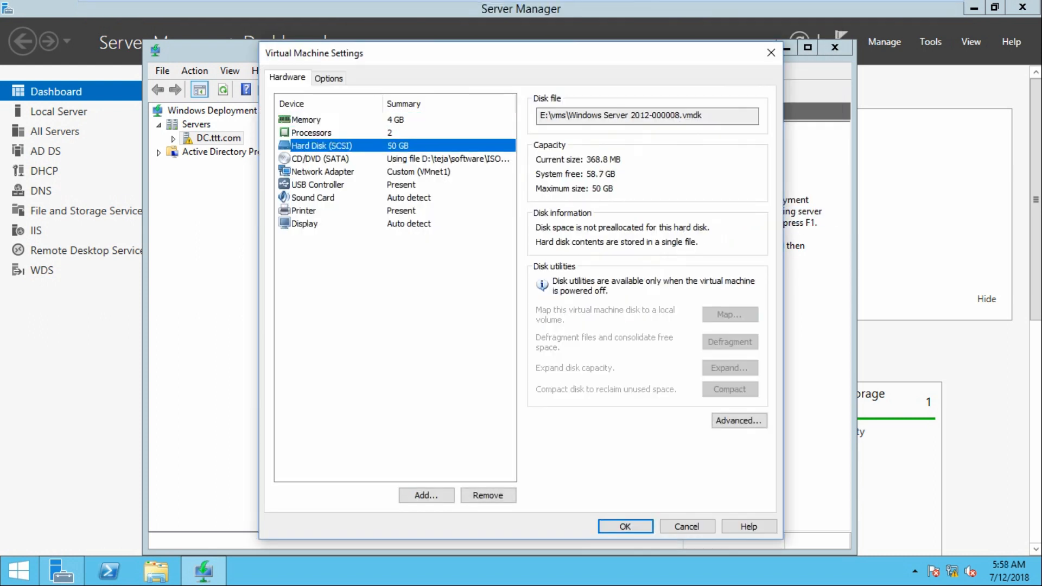
click(426, 495)
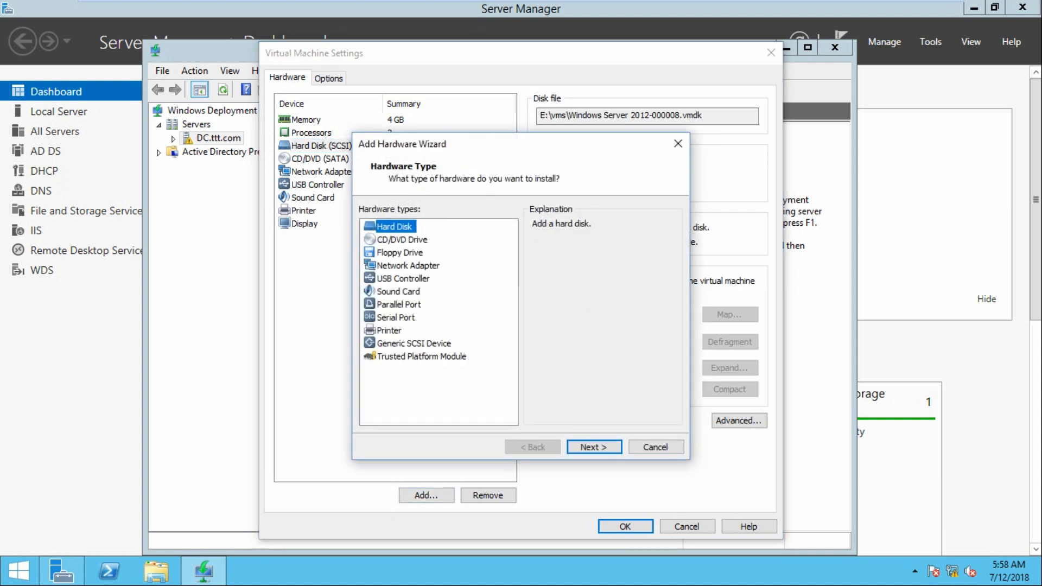
click(402, 240)
click(394, 226)
Create a new 30 GB SATA virtual disk stored as a single file and save the settings
click(594, 447)
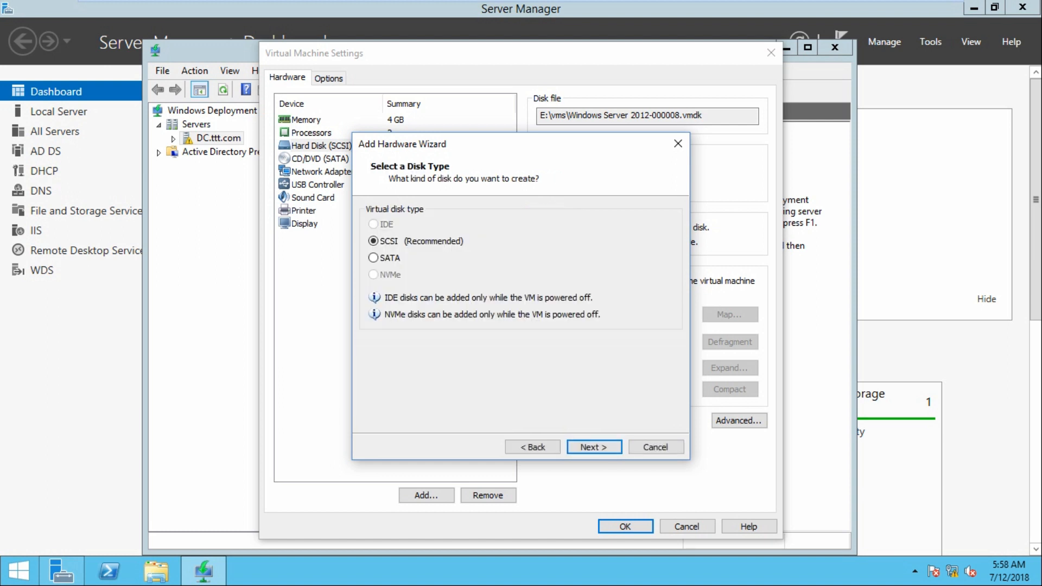
click(388, 258)
click(593, 447)
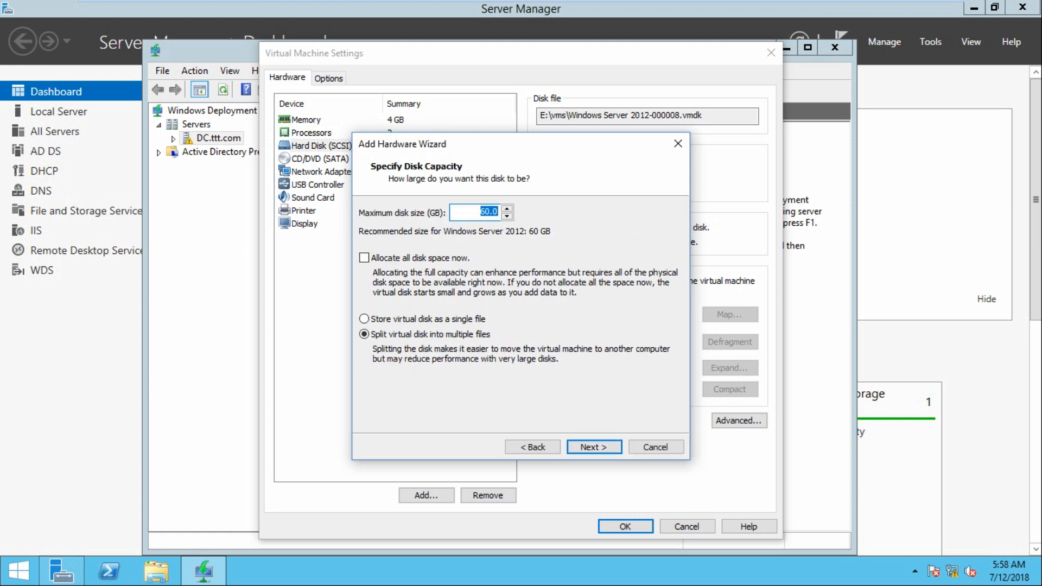
text(30)
click(364, 319)
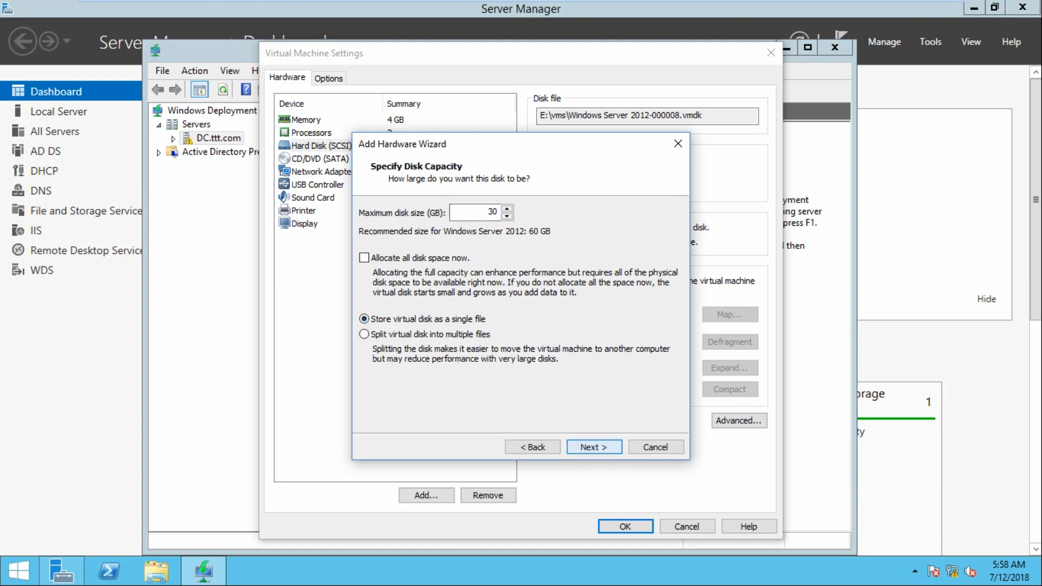
click(594, 447)
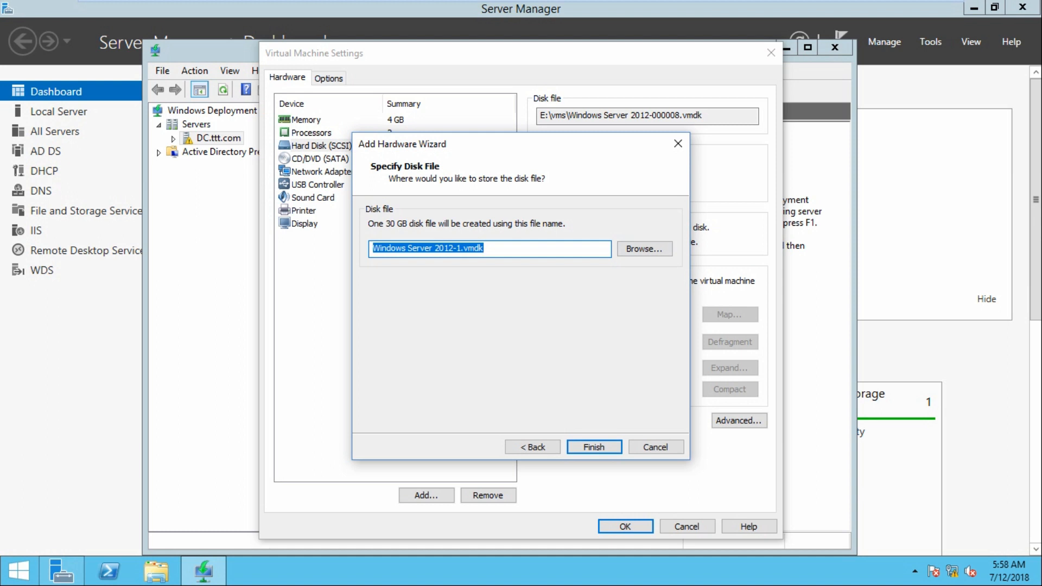
click(593, 447)
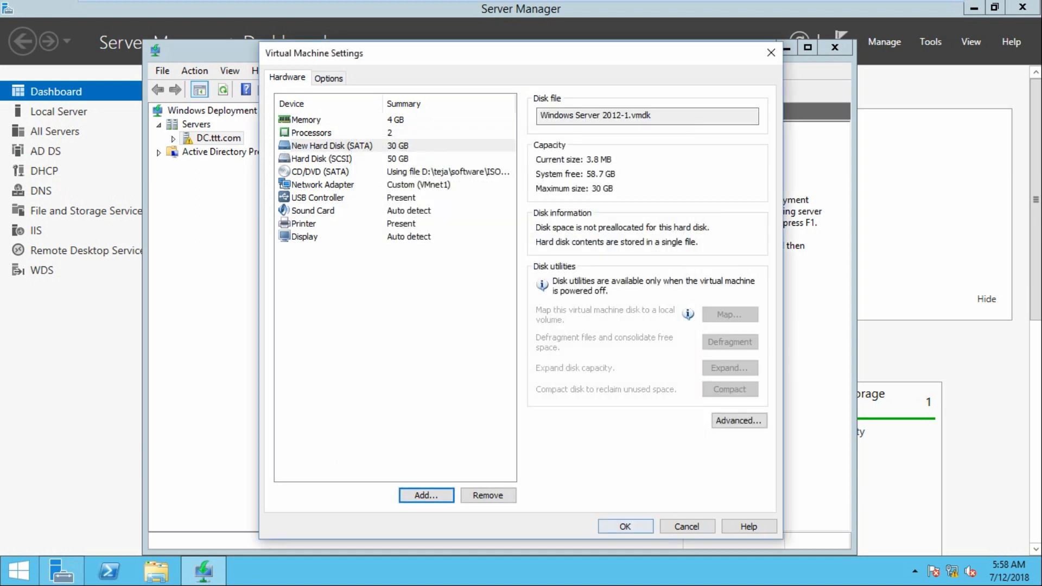
click(625, 527)
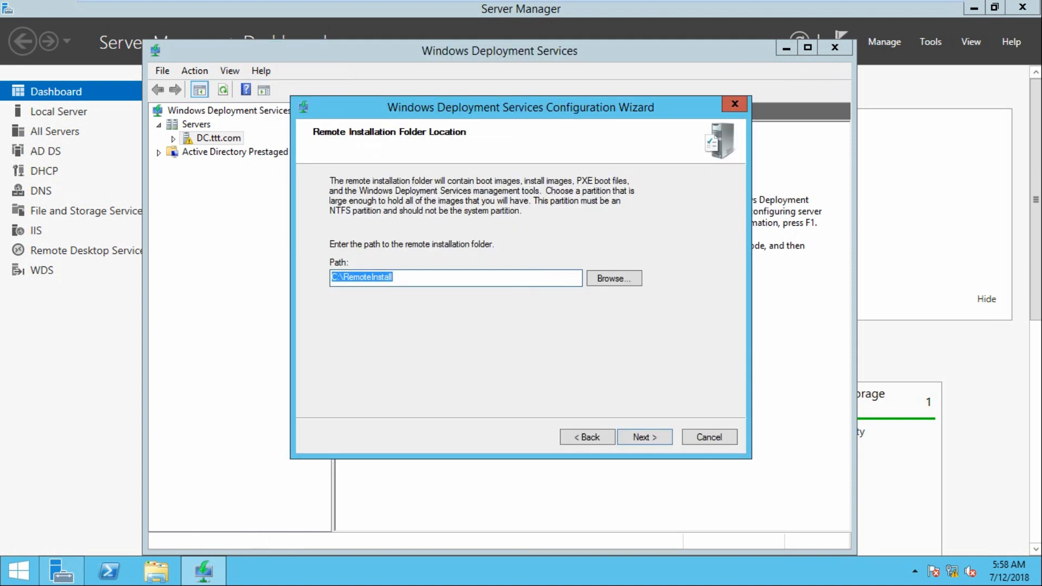
Launch Disk Management by running diskmgmt.msc
key(super+e)
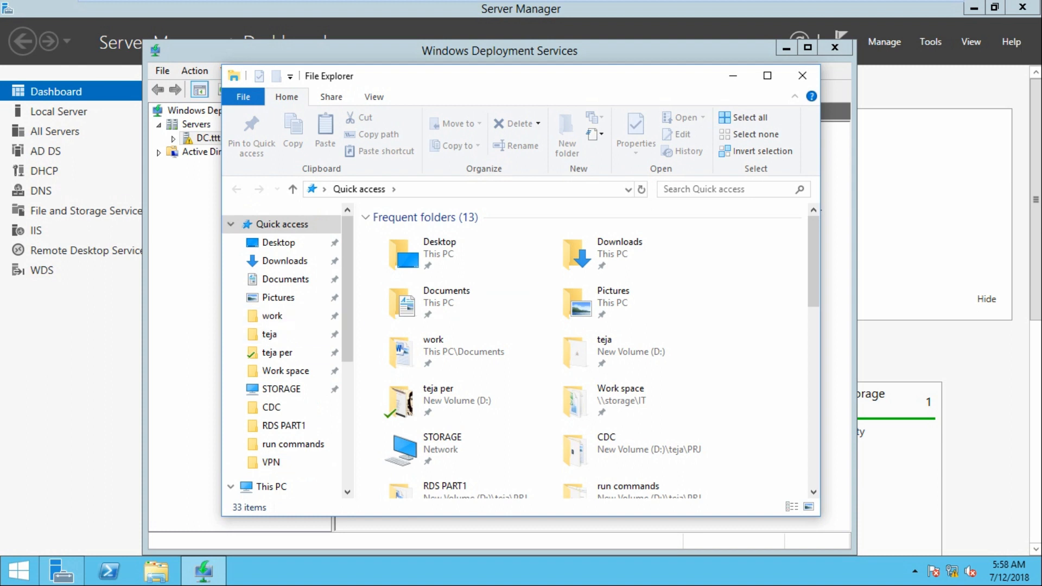
click(802, 75)
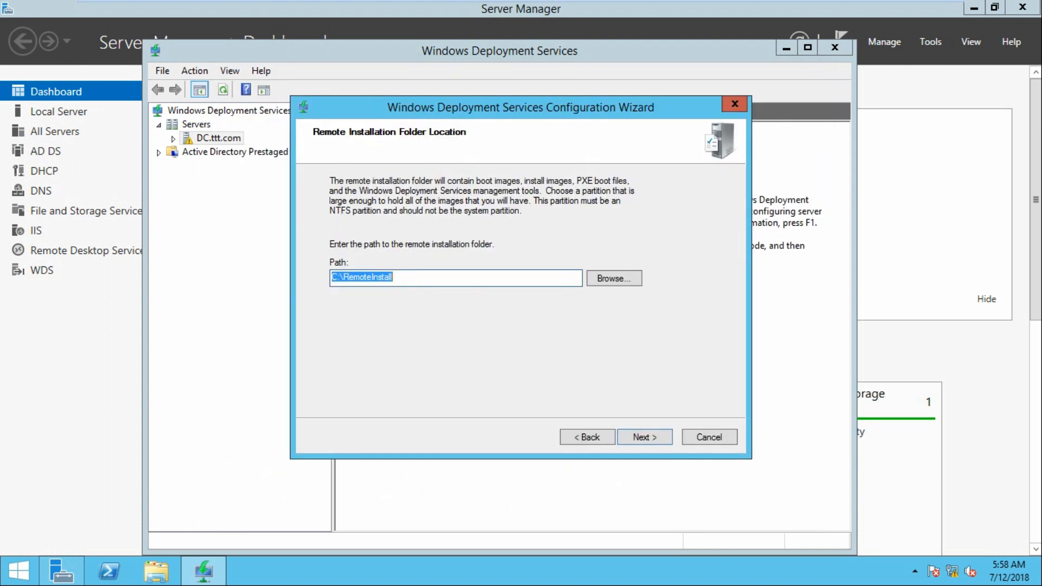
key(super+e)
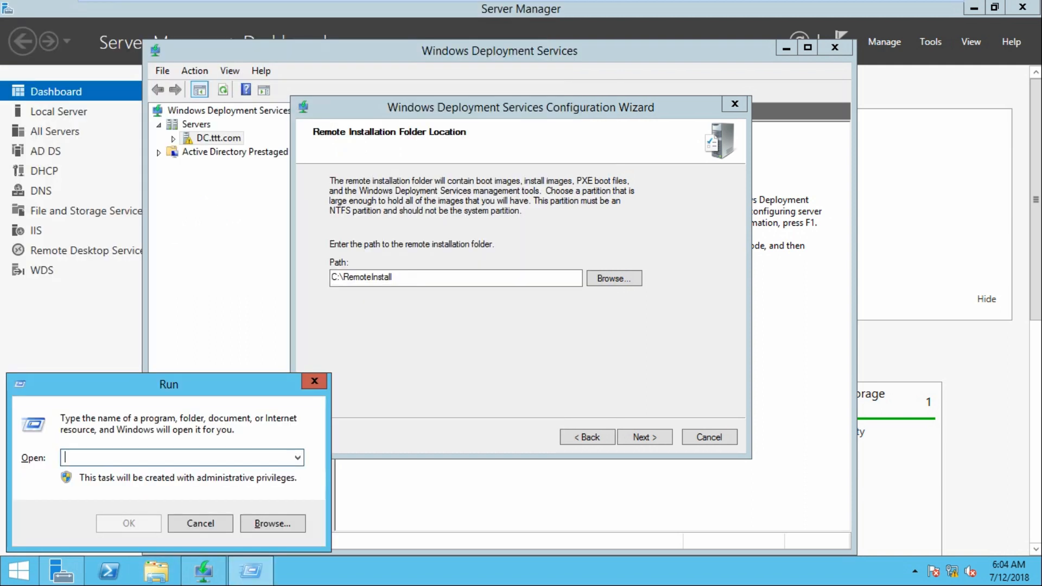
key(Escape)
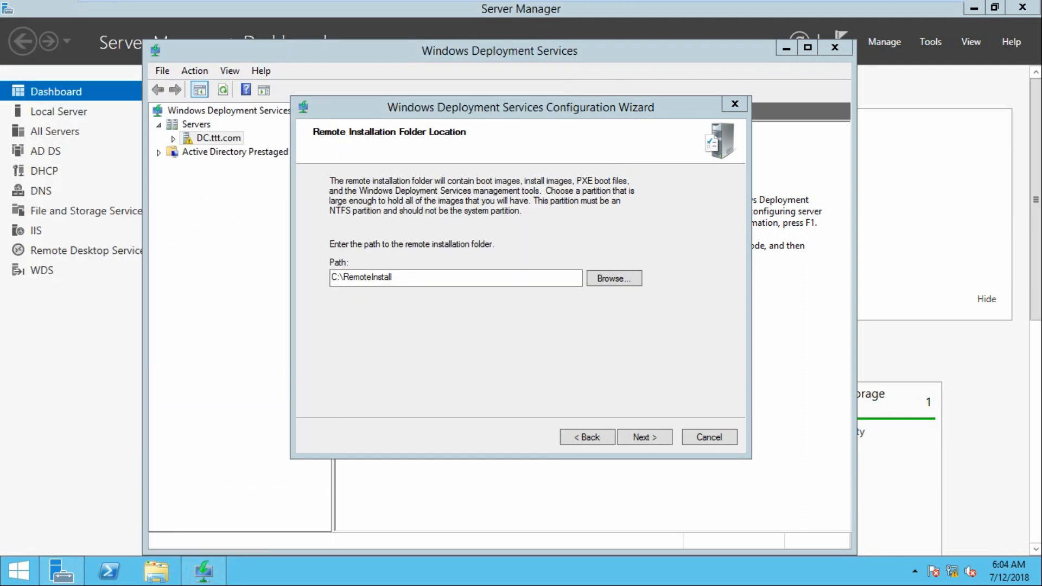
key(super)
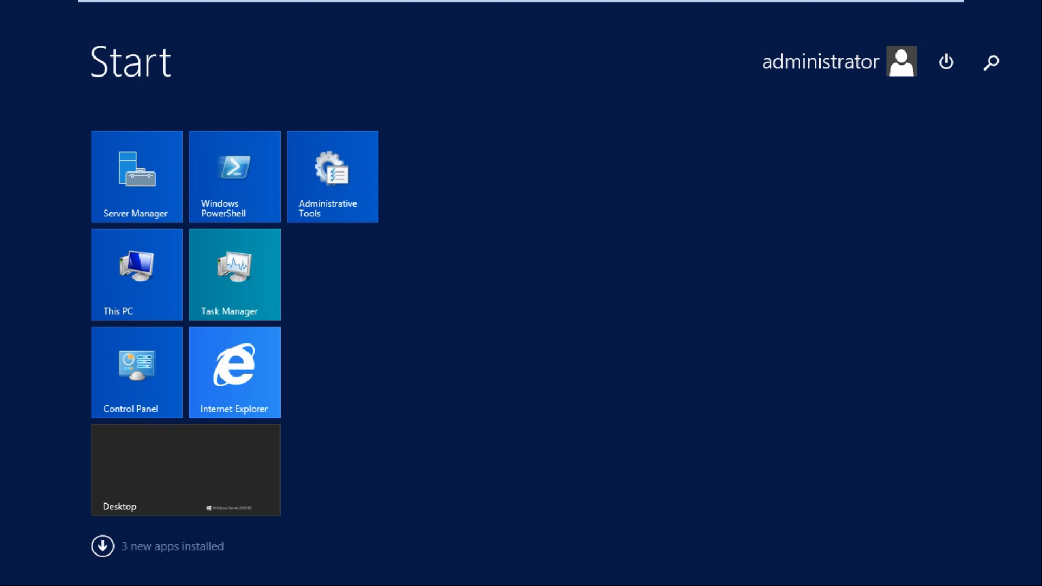
text(run)
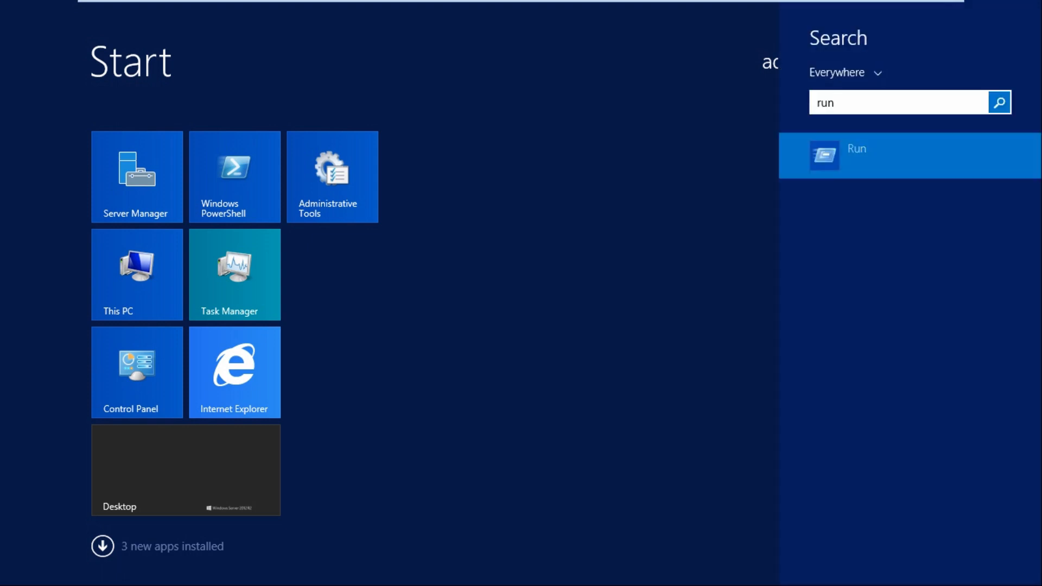
key(Return)
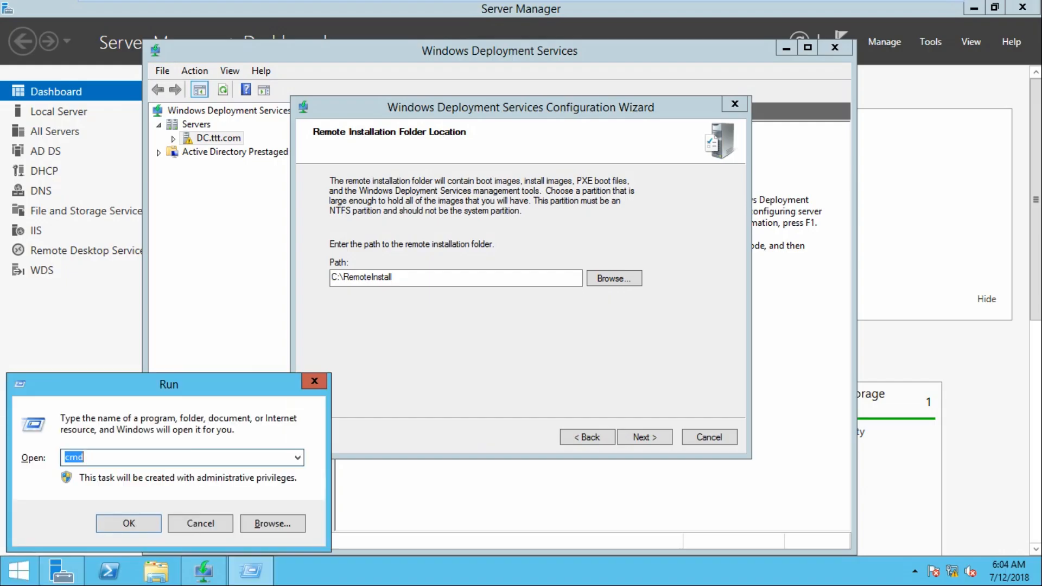
text(diskmgmt.msc)
key(Return)
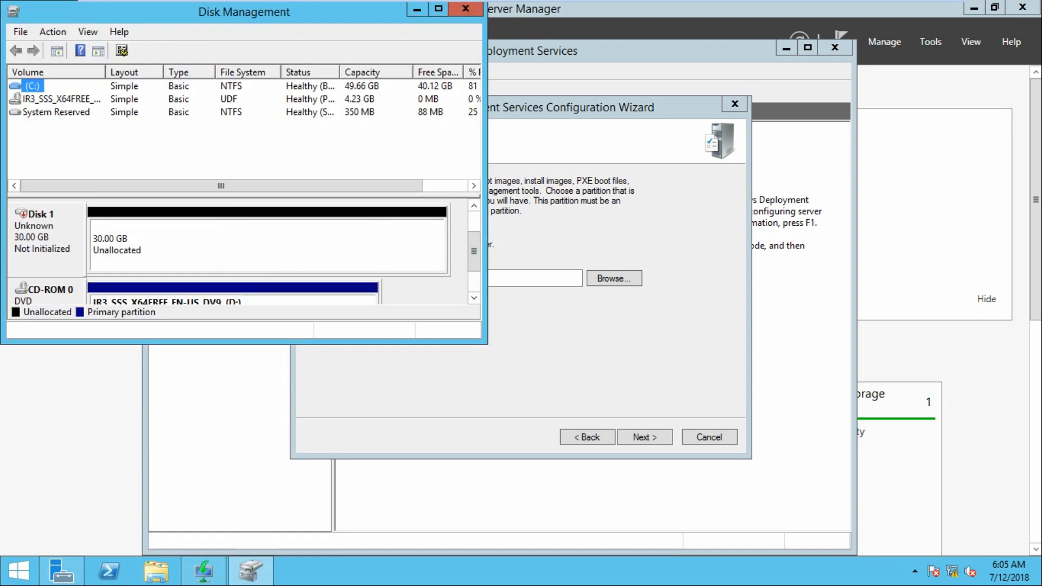
Initialize Disk 1 as an MBR disk
right_click(45, 235)
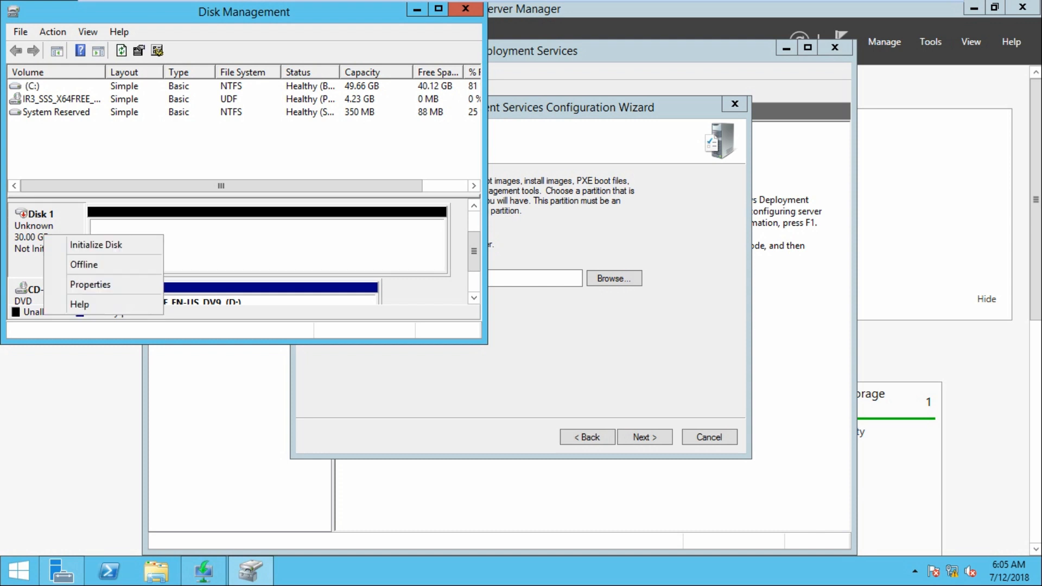
click(96, 245)
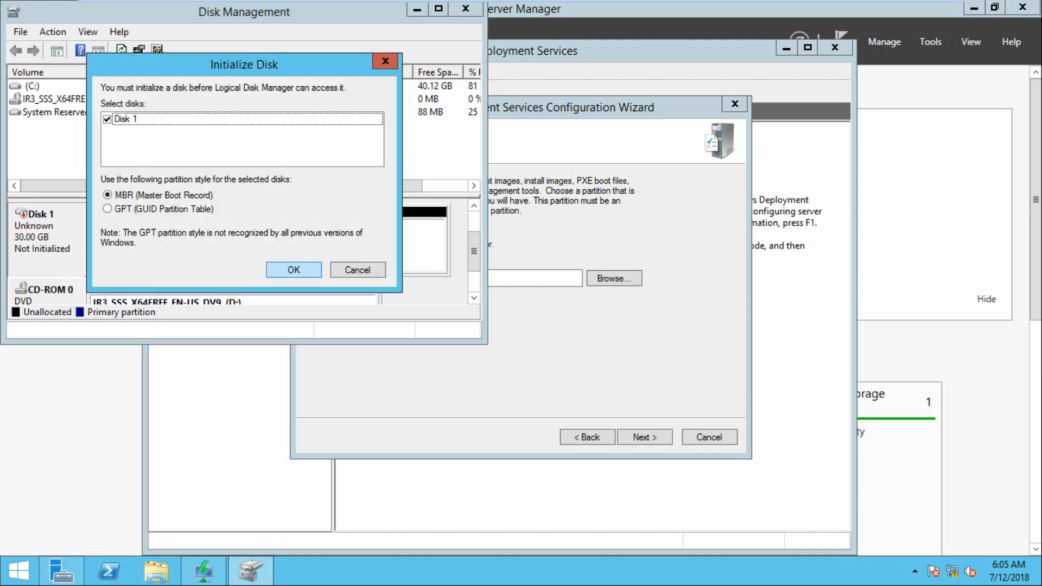
key(Return)
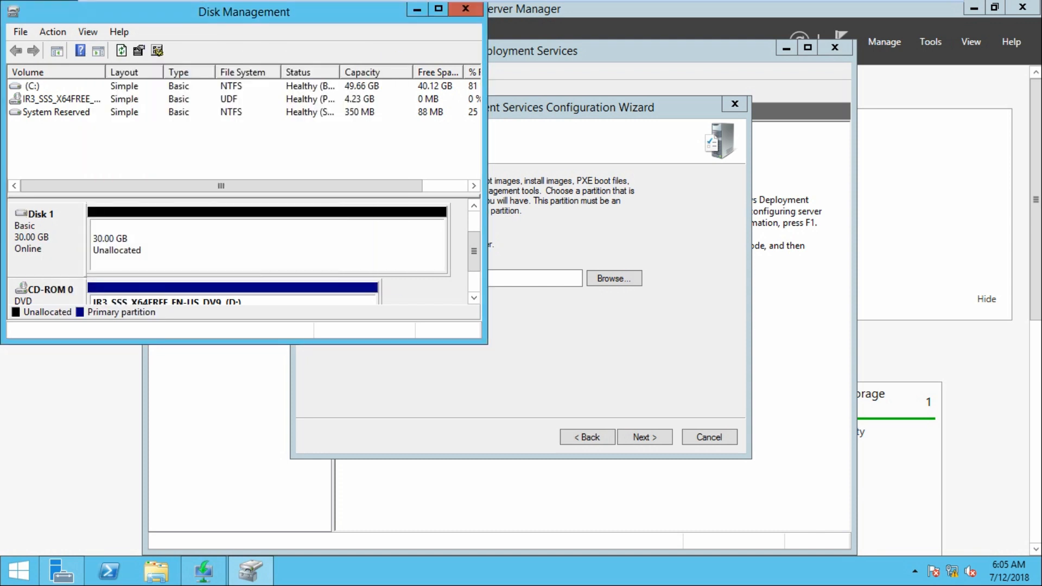
Create a 30717 MB simple volume on Disk 1 as drive E:, formatted NTFS
right_click(129, 236)
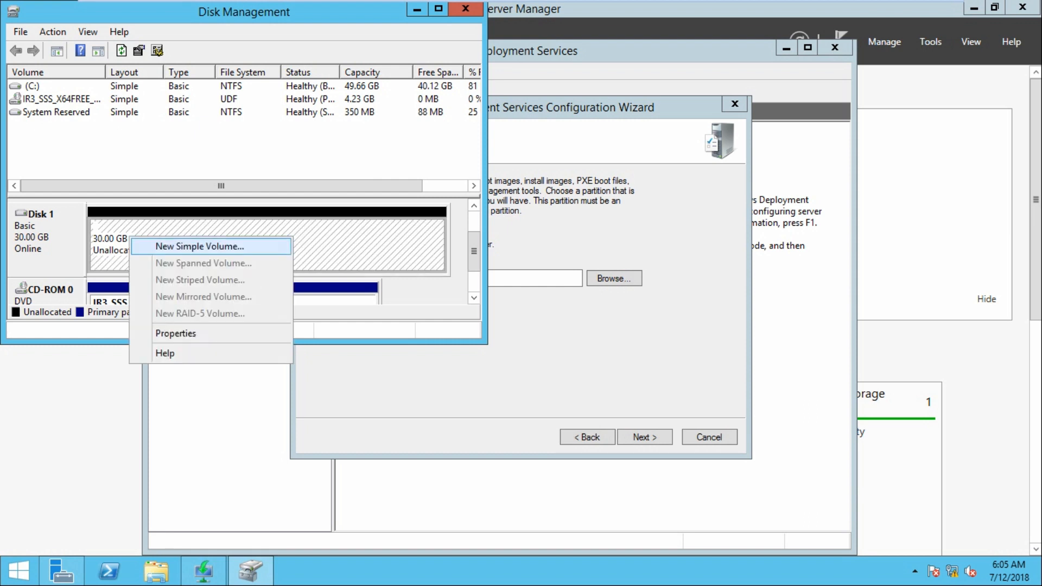
click(199, 247)
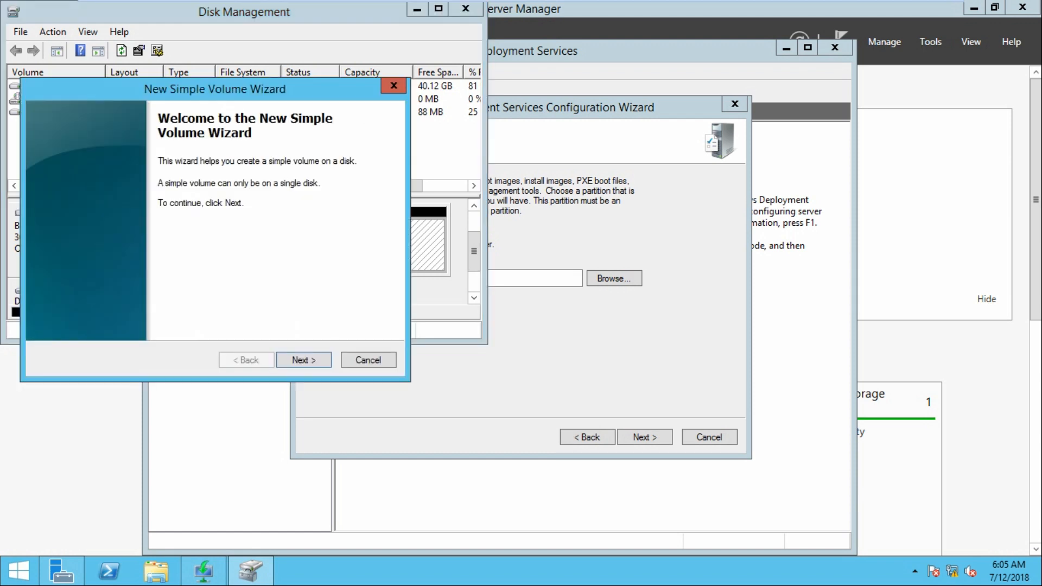
key(Return)
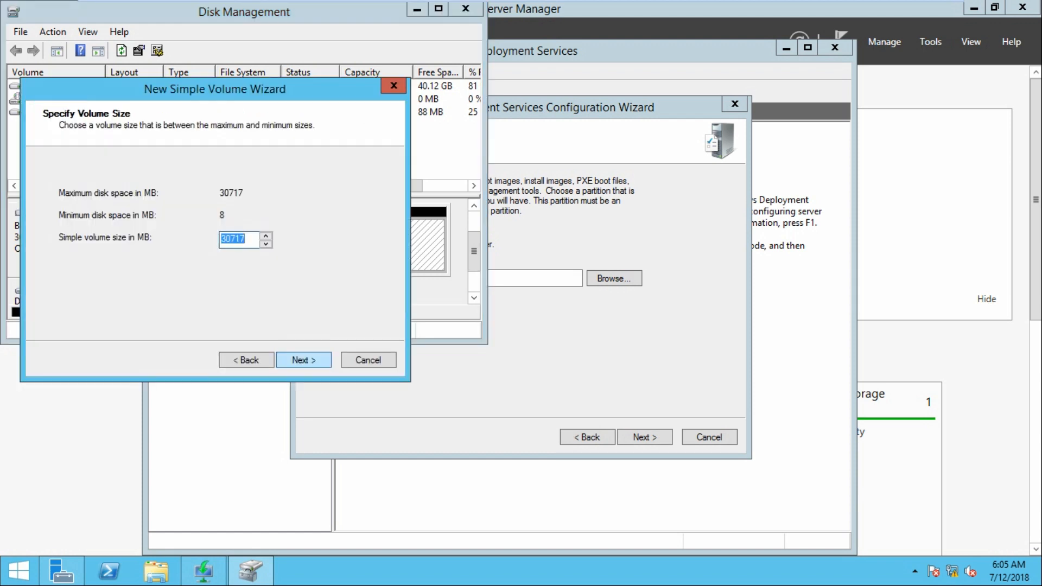
key(Return)
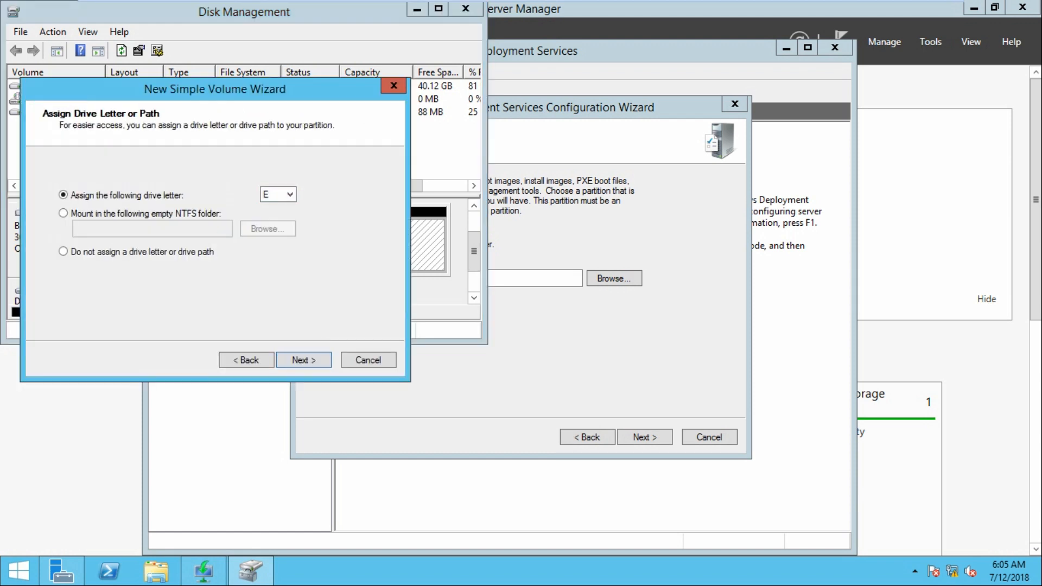
key(Return)
key(Return)
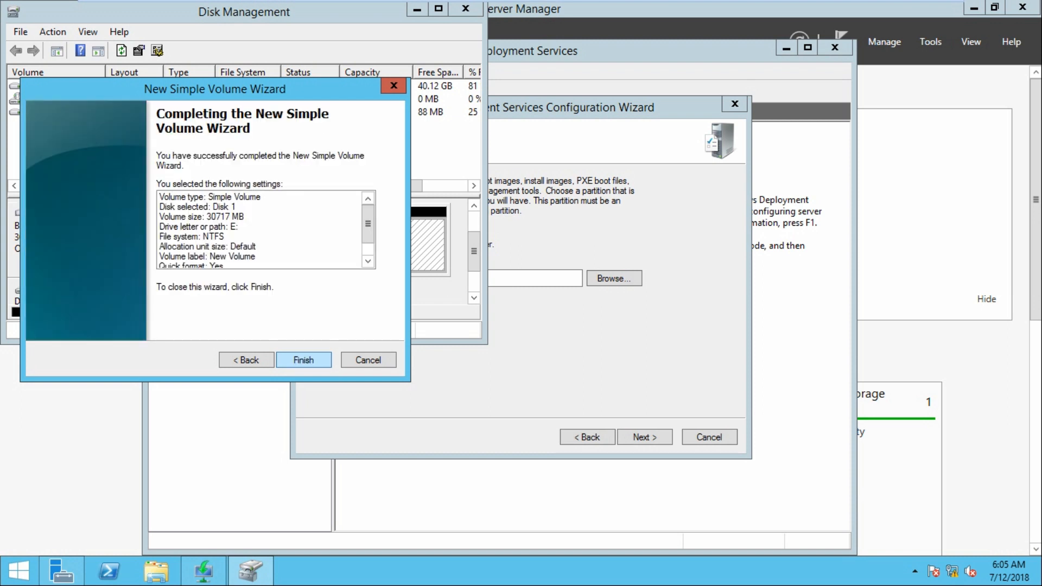
key(Return)
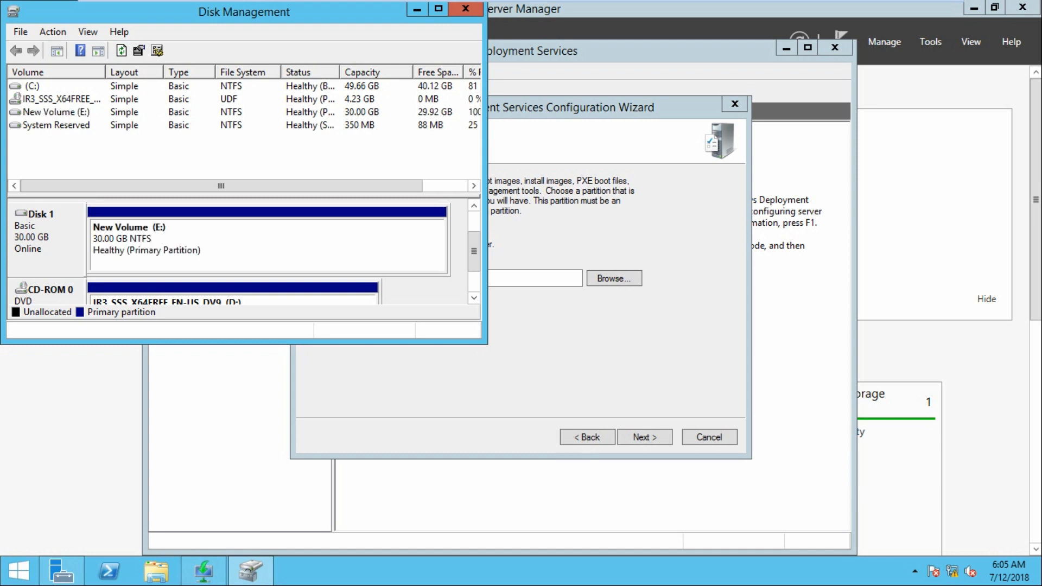
Verify the new E: drive in This PC, then change the folder path to E:\RemoteInstall
click(465, 9)
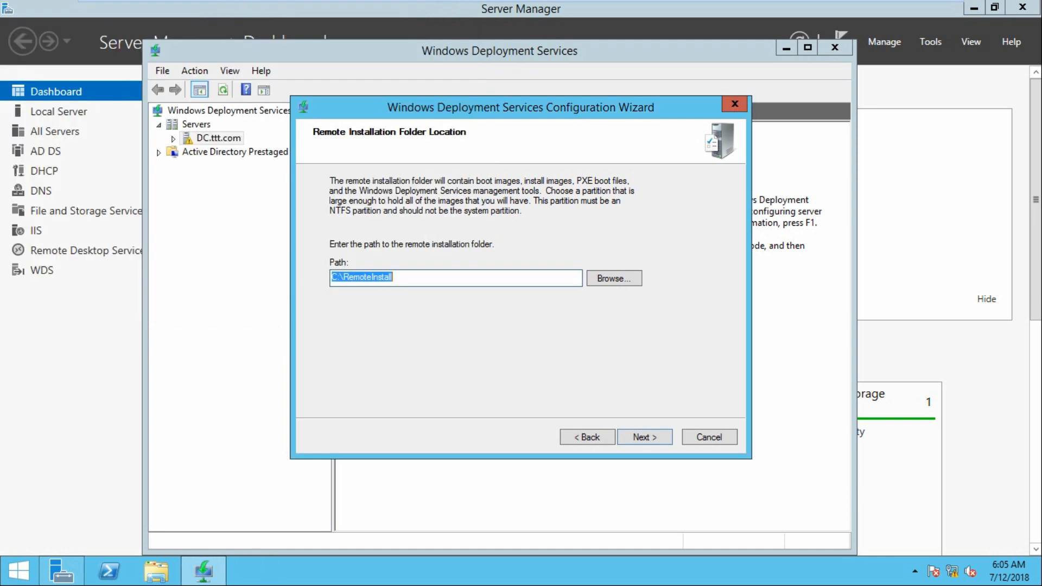
click(156, 571)
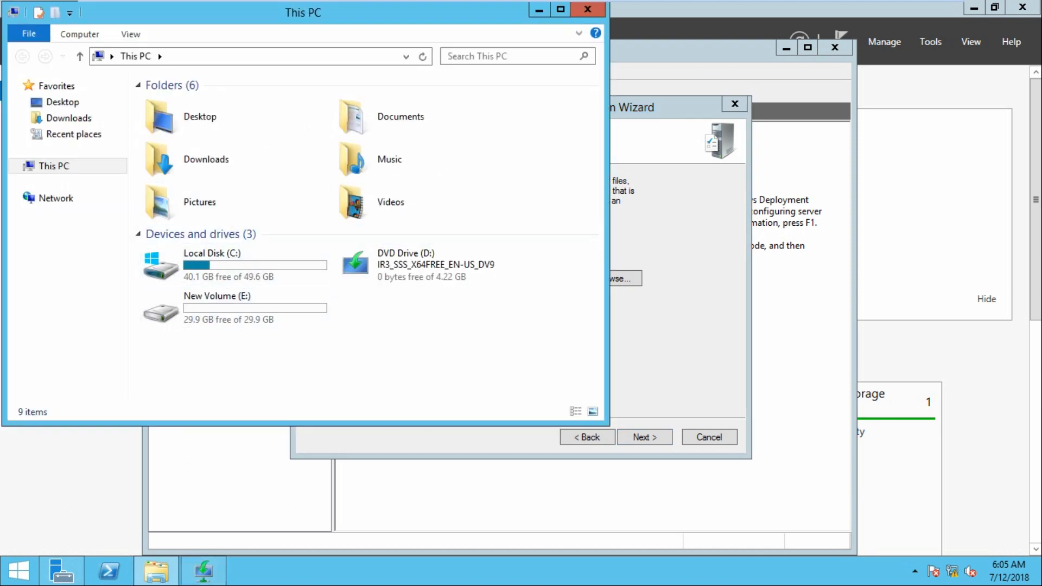
click(587, 9)
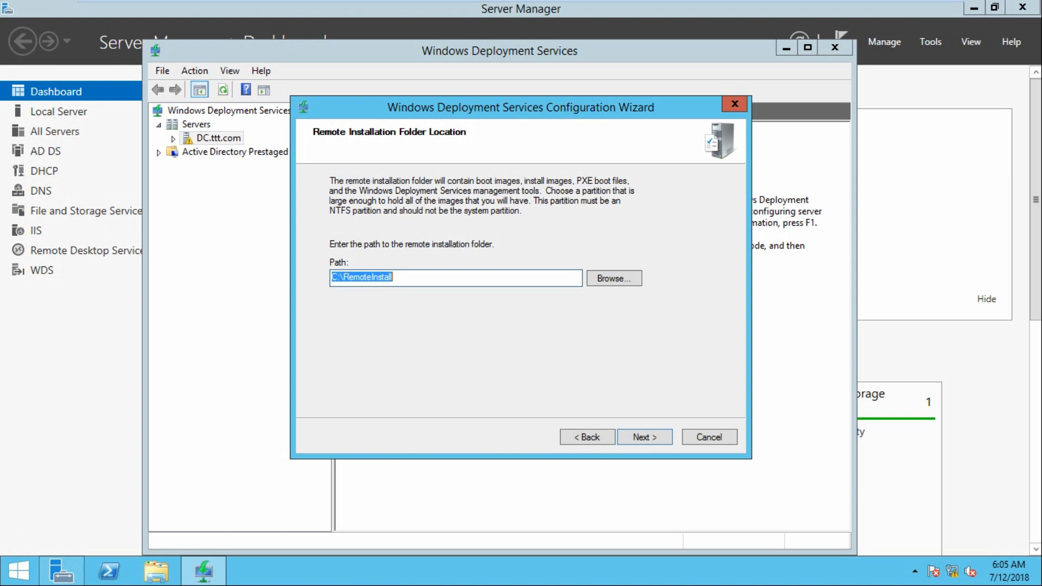
click(331, 276)
key(Delete)
text(E)
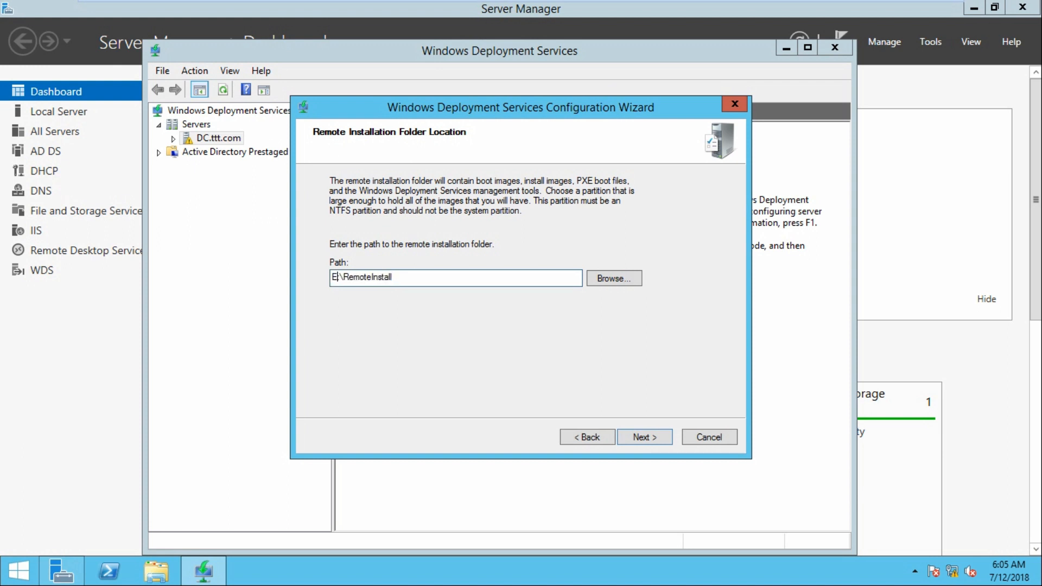
Finish WDS setup with E:\RemoteInstall, answering all PXE clients and requiring approval for unknown computers
key(Return)
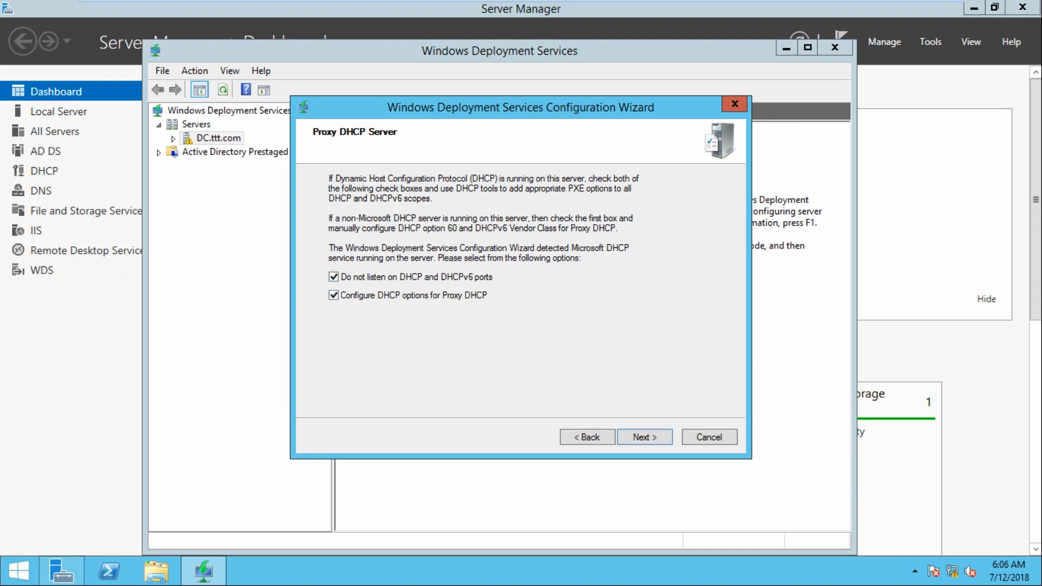
key(Return)
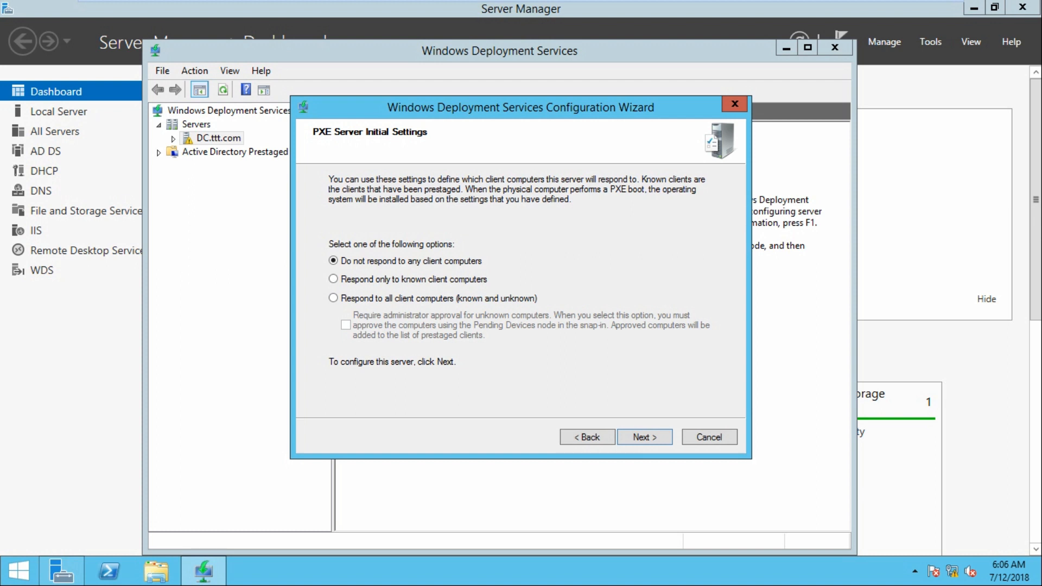
click(334, 298)
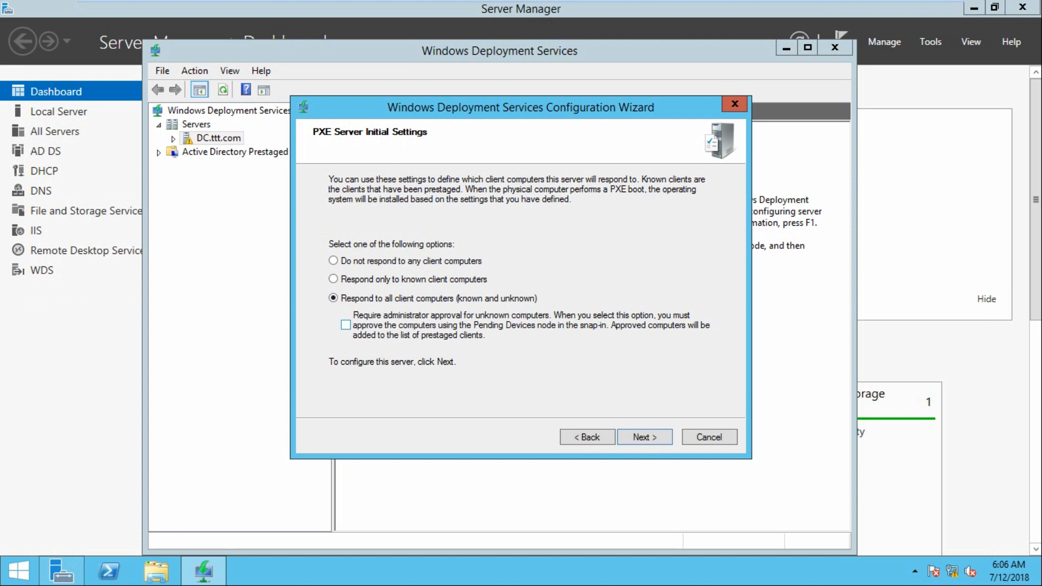
click(346, 325)
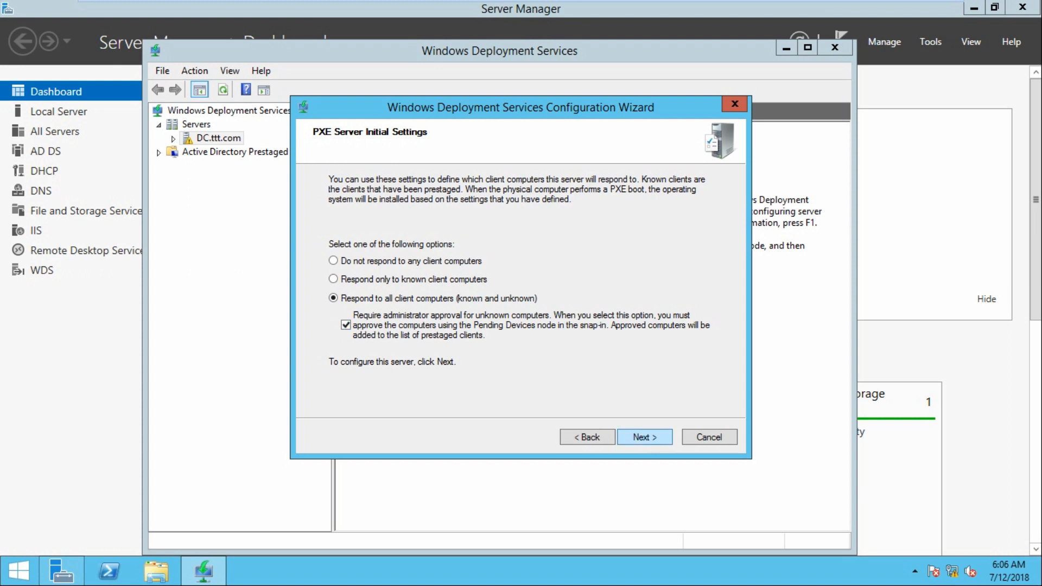
key(Return)
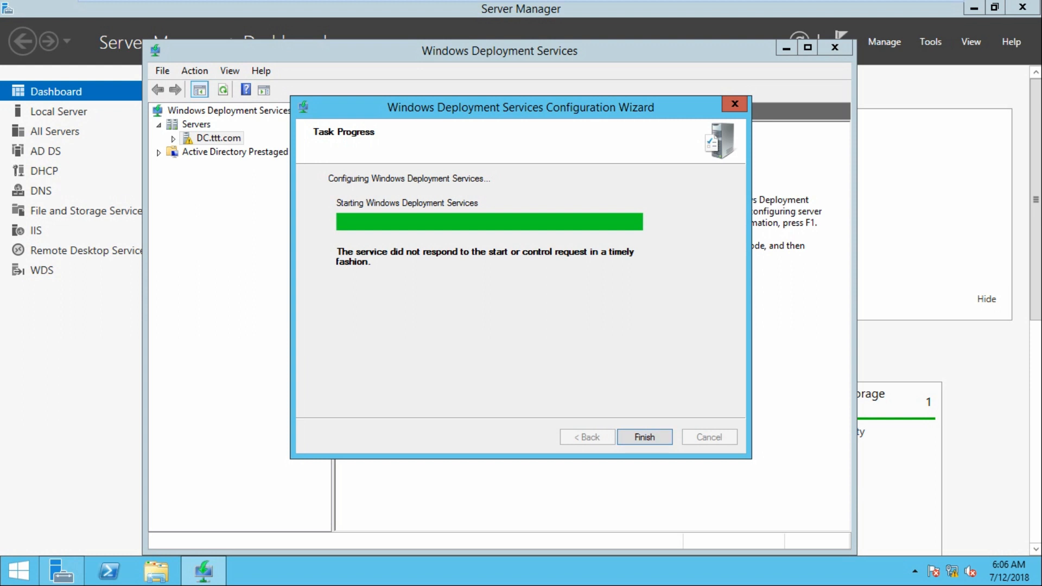
key(Return)
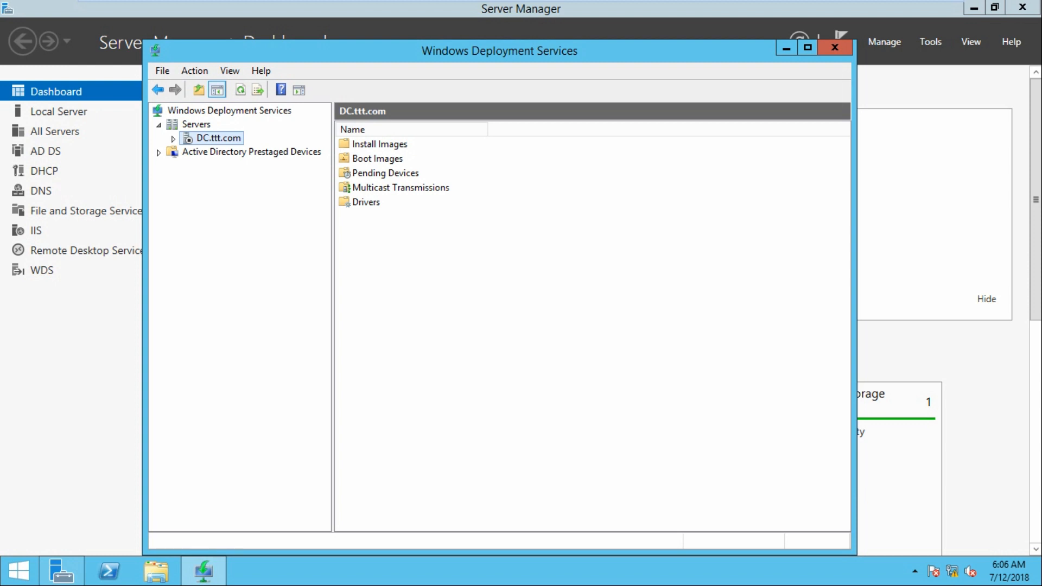
Refresh and expand DC.ttt.com, then check that Boot Images and Install Images are empty
right_click(462, 286)
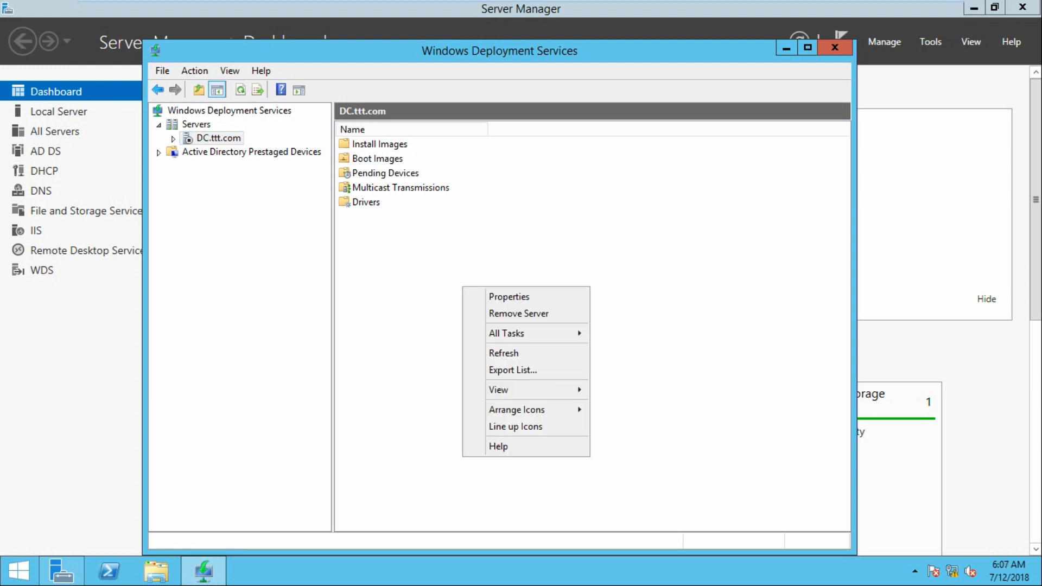
key(Escape)
click(241, 90)
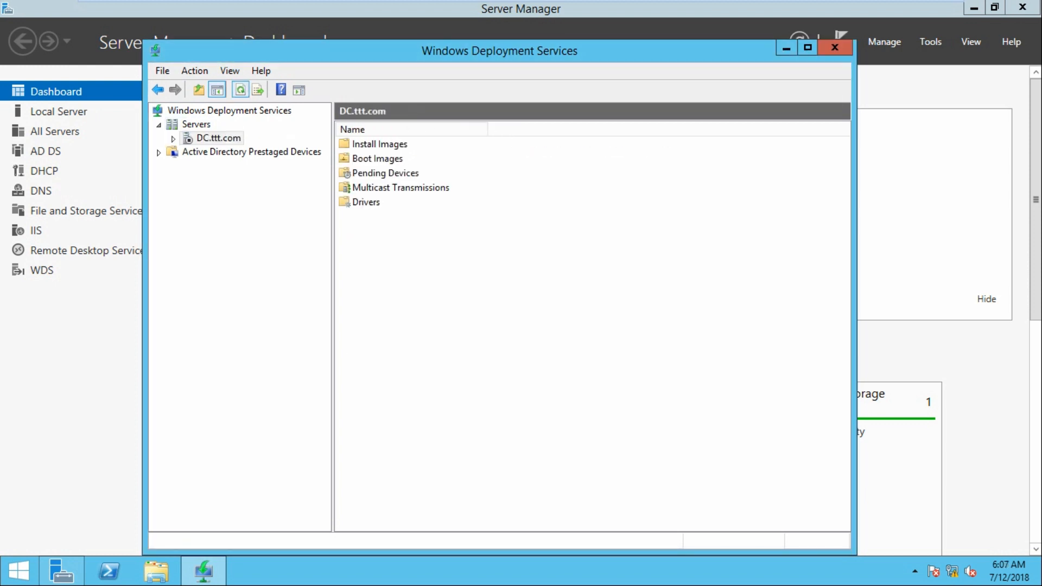
click(173, 139)
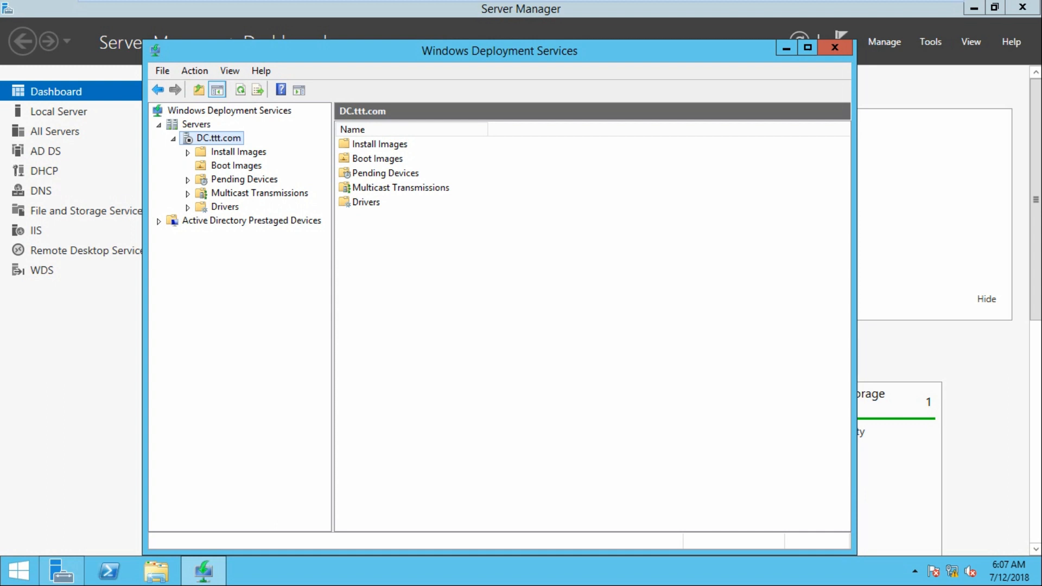
click(236, 165)
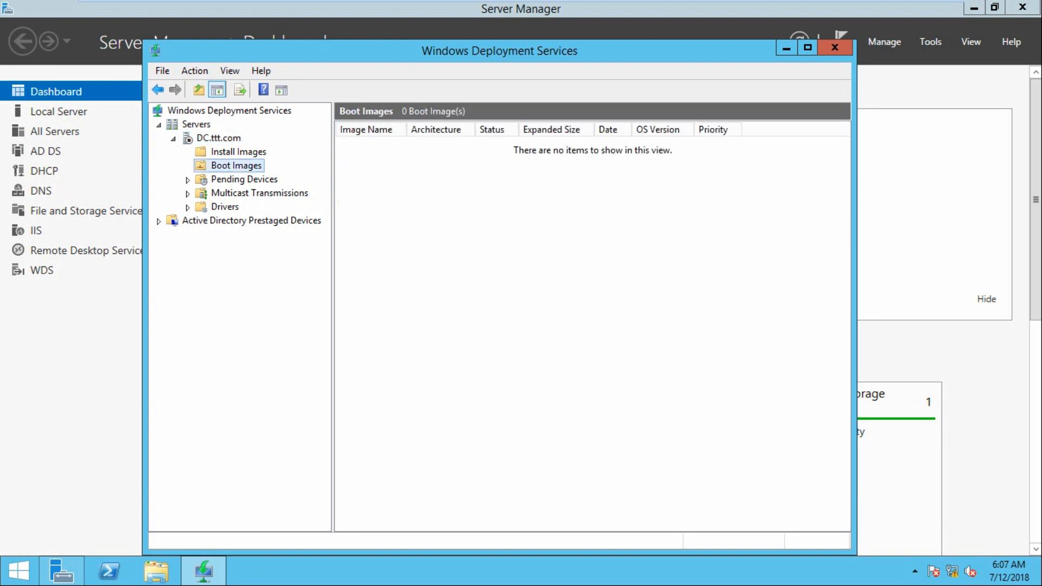
click(239, 152)
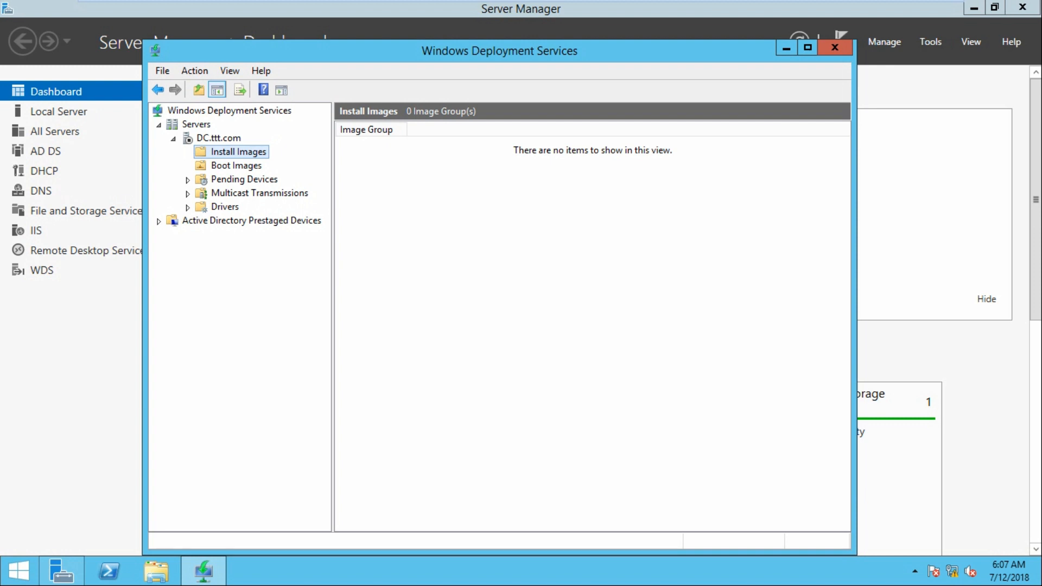
mouse_move(445, 2)
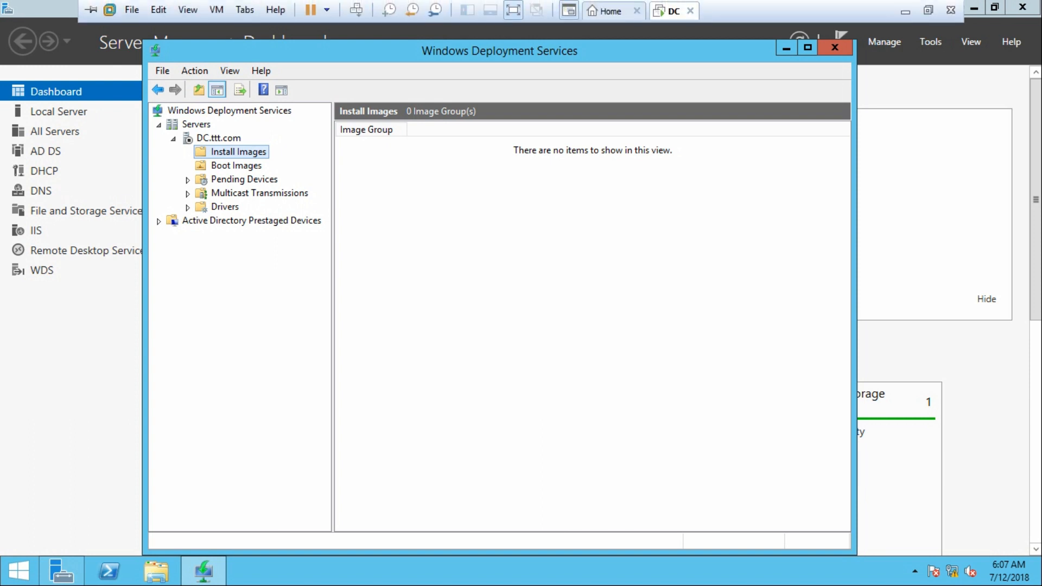
Add a new CD/DVD drive to the DC virtual machine's hardware
right_click(668, 11)
click(706, 215)
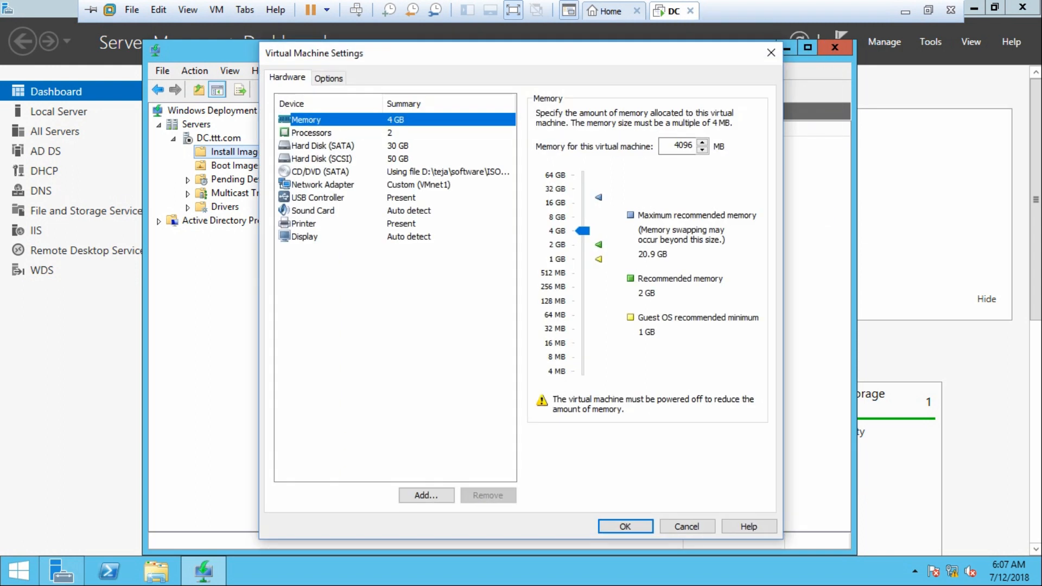
click(320, 172)
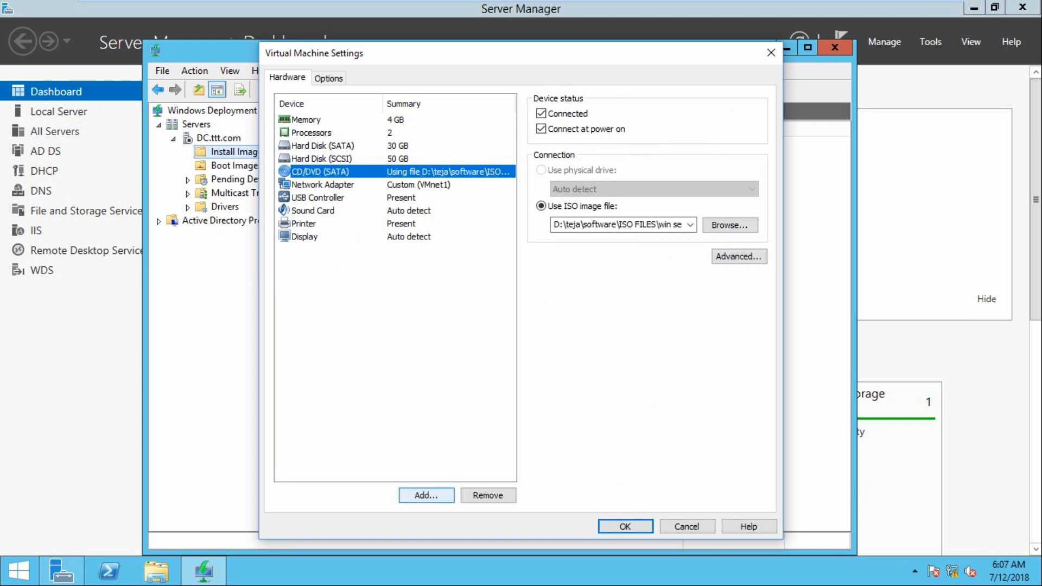
click(426, 494)
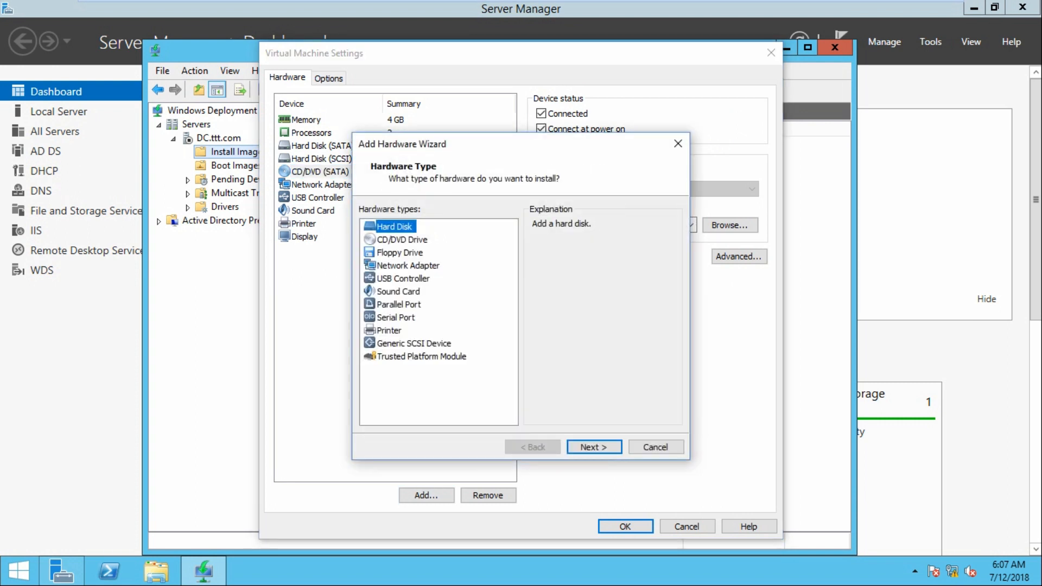
click(402, 240)
click(594, 447)
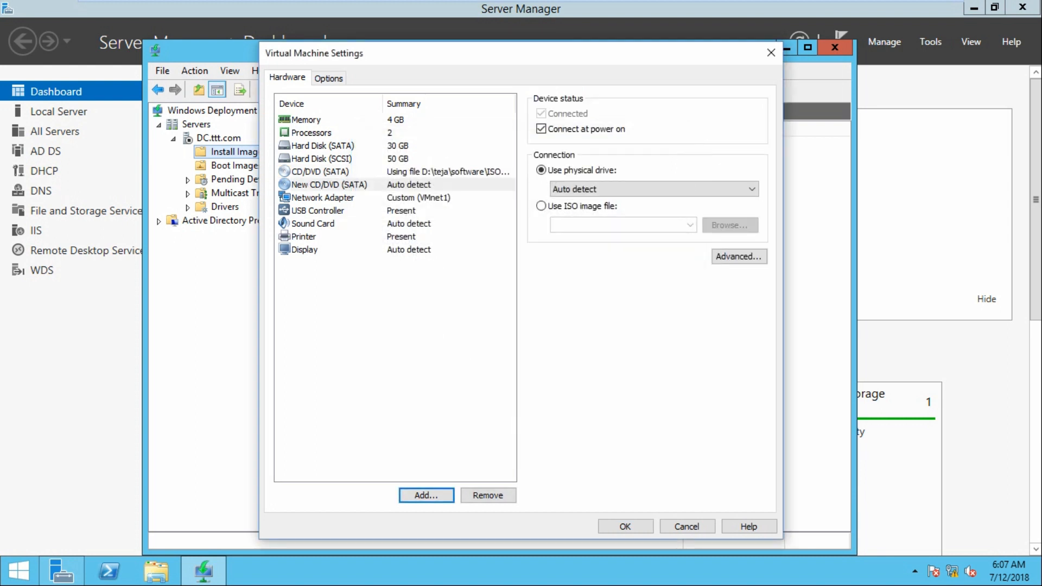
Load D:\teja\software\ISO FILES\win 7 pro\Win_7_64Bit.iso into the new SATA drive and save
click(329, 185)
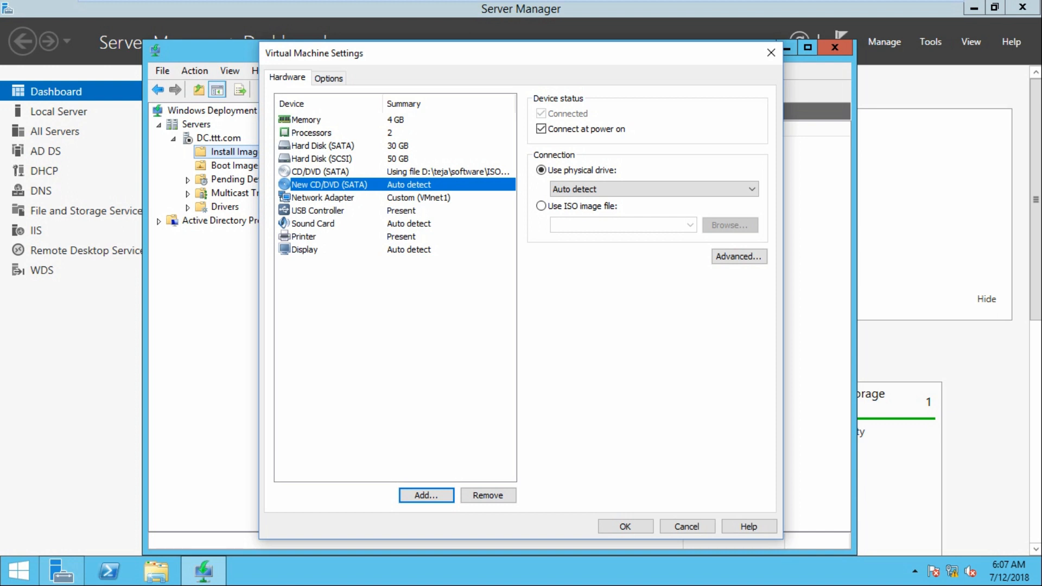
click(569, 206)
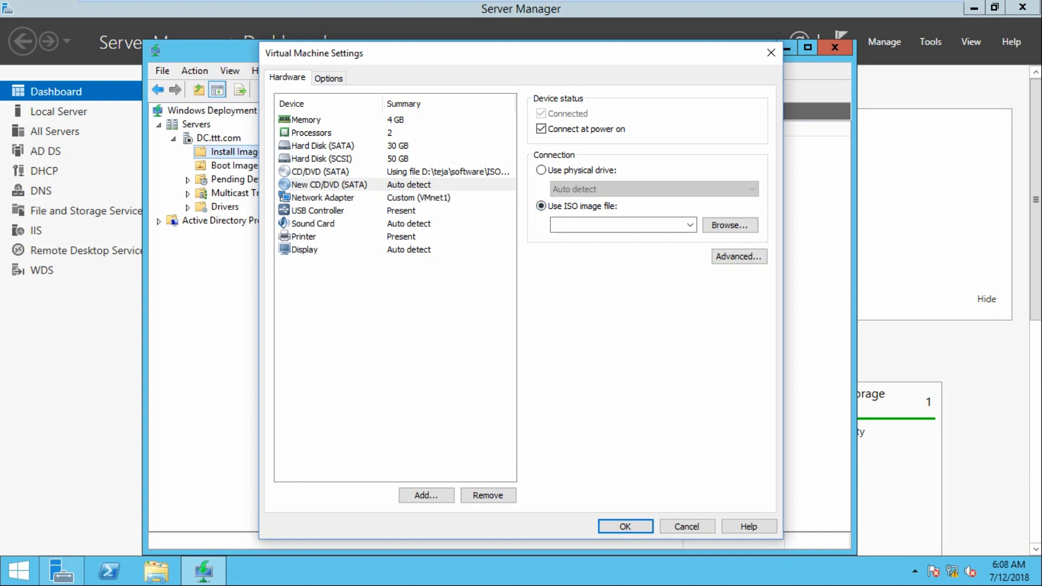
click(330, 185)
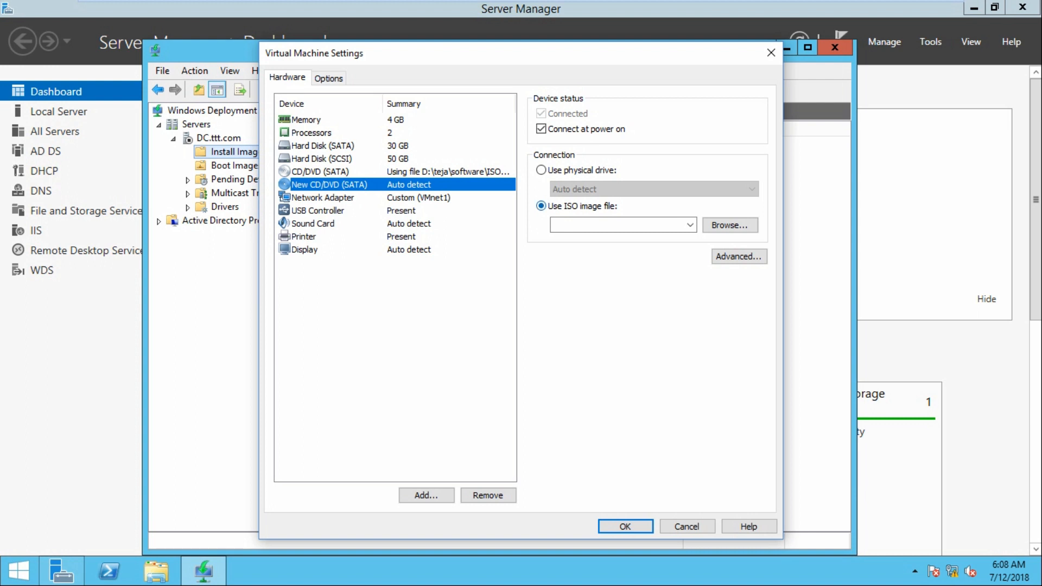
click(730, 225)
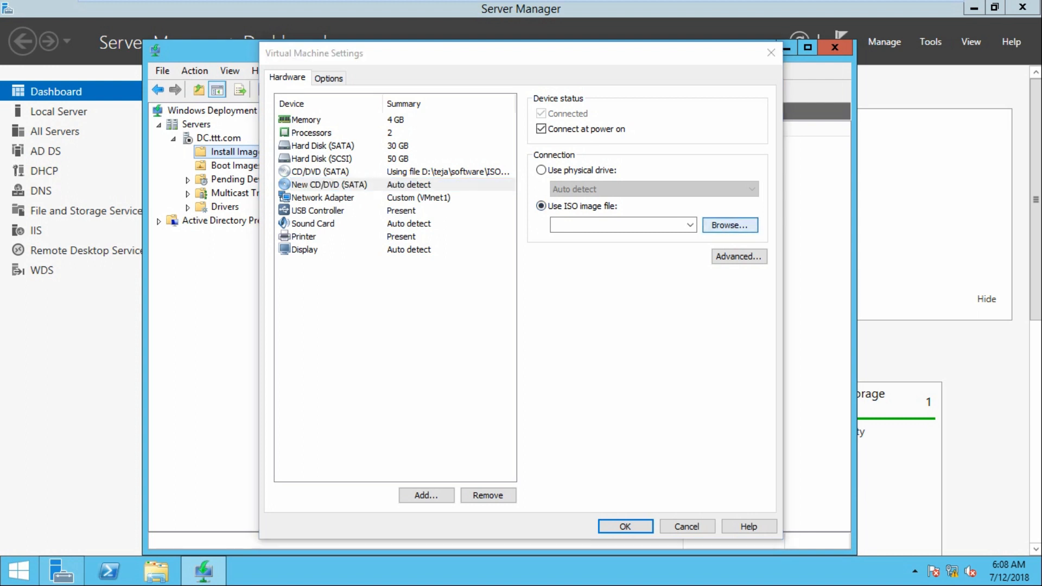
scroll(489, 313, up, 2)
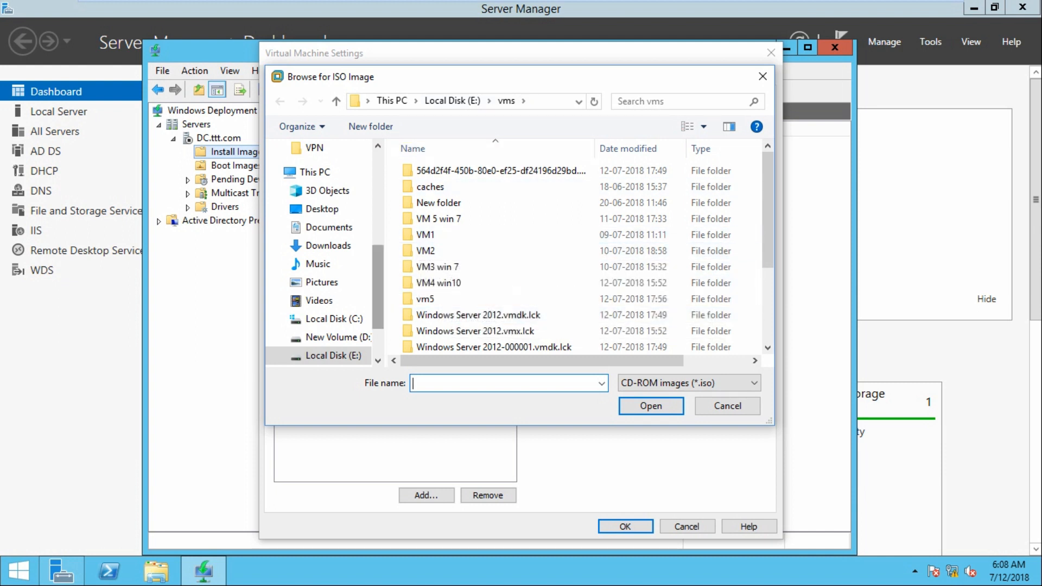
scroll(325, 258, down, 2)
click(332, 258)
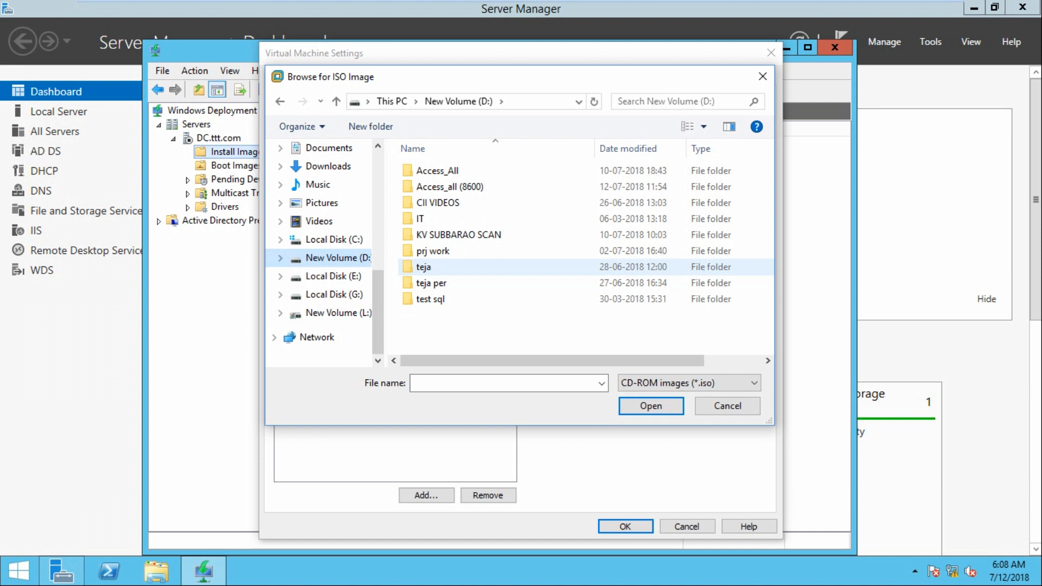
double_click(423, 268)
scroll(434, 329, down, 1)
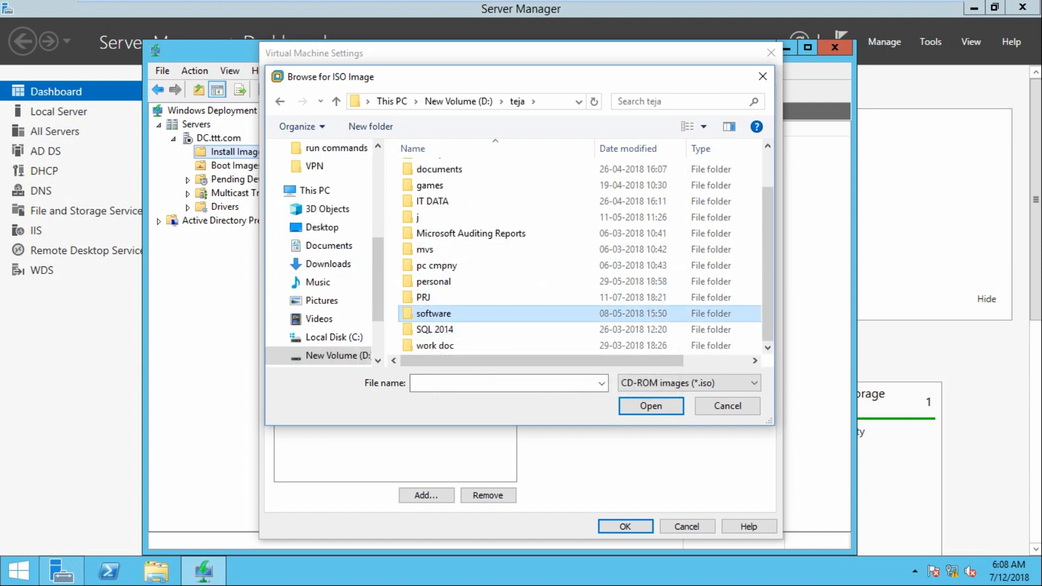
double_click(433, 313)
double_click(434, 234)
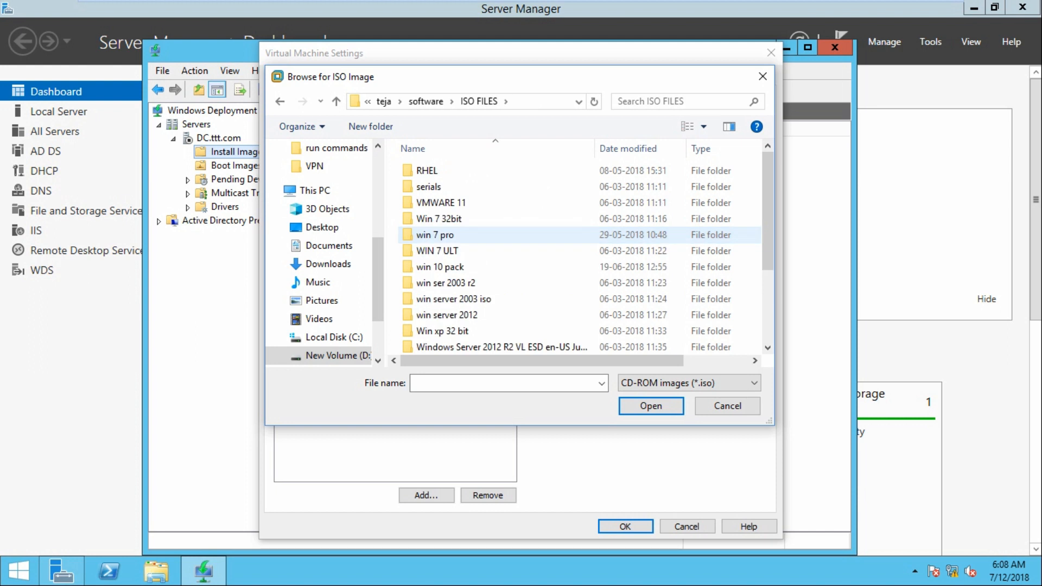
double_click(434, 235)
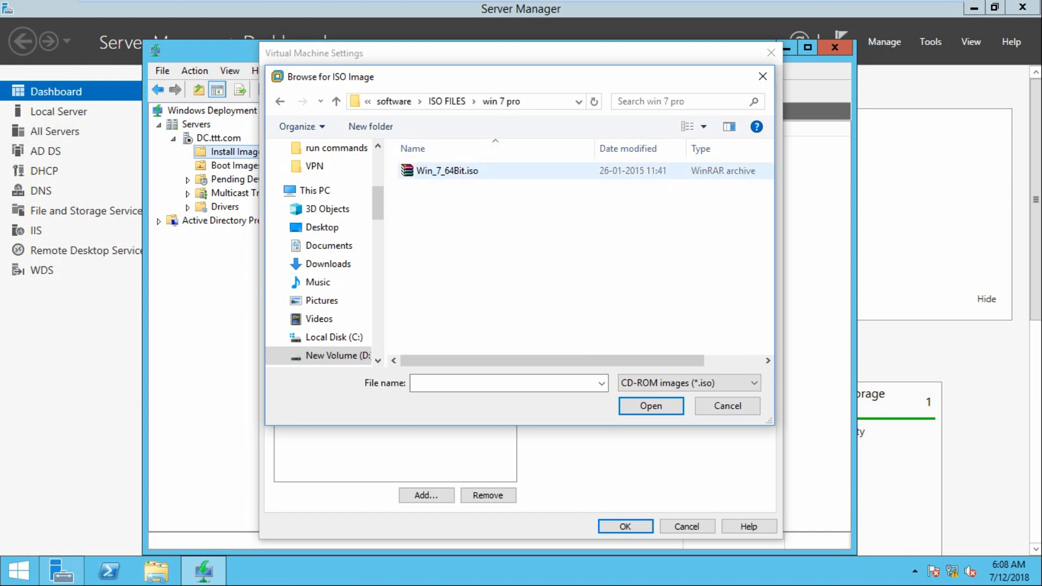
click(447, 171)
click(650, 406)
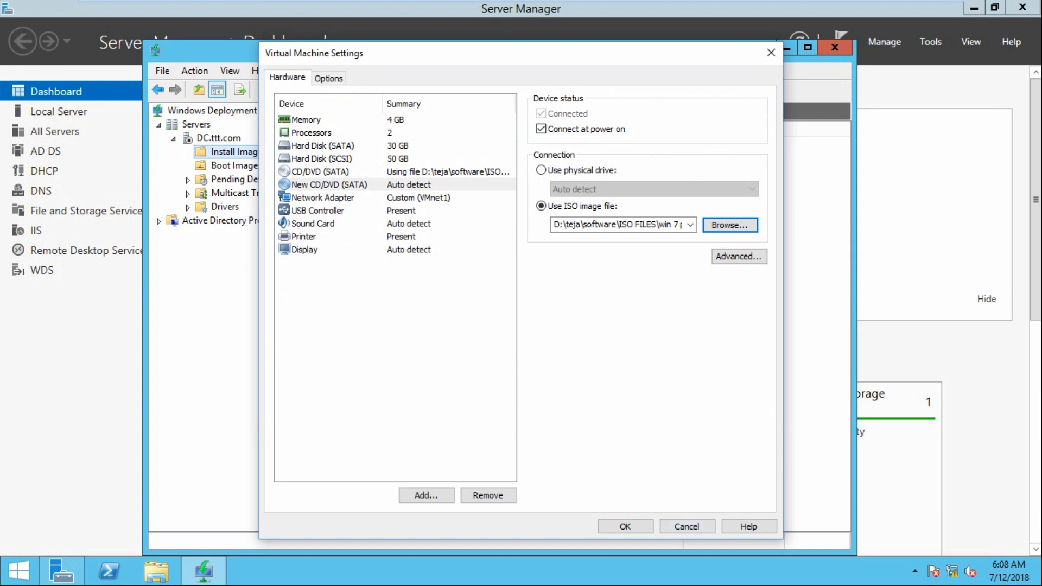
click(625, 526)
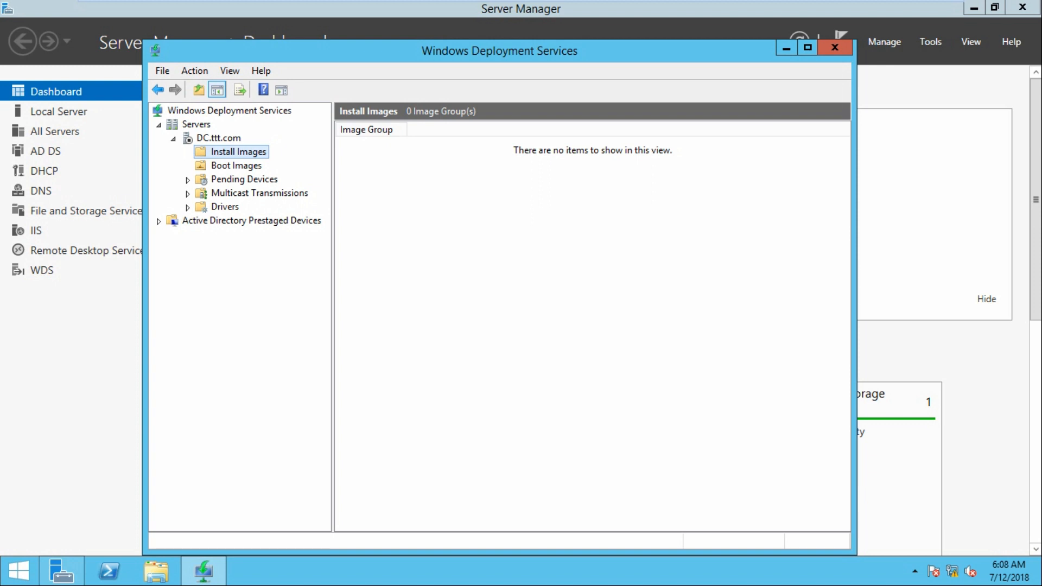
click(156, 571)
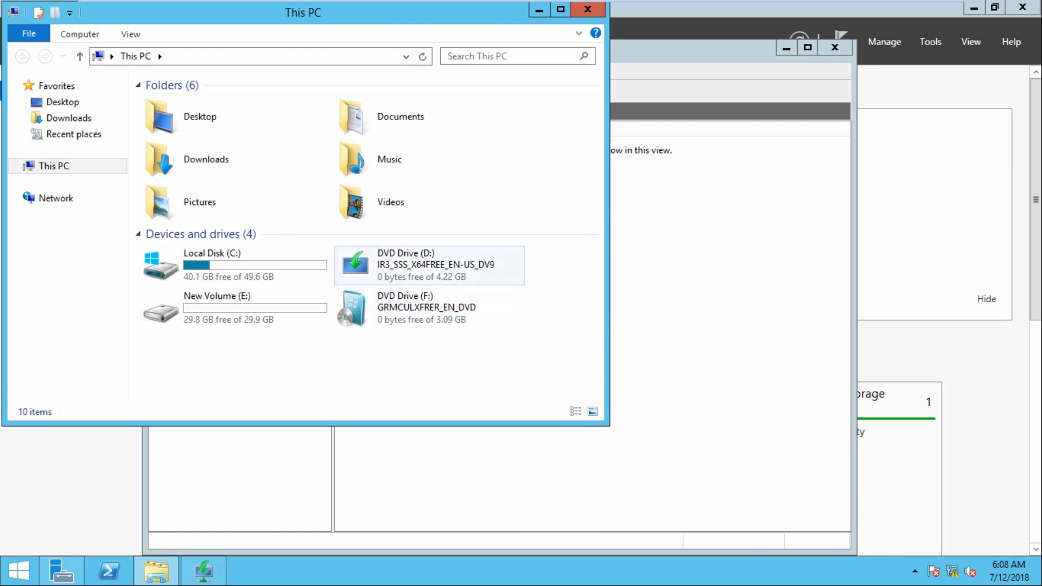
click(446, 271)
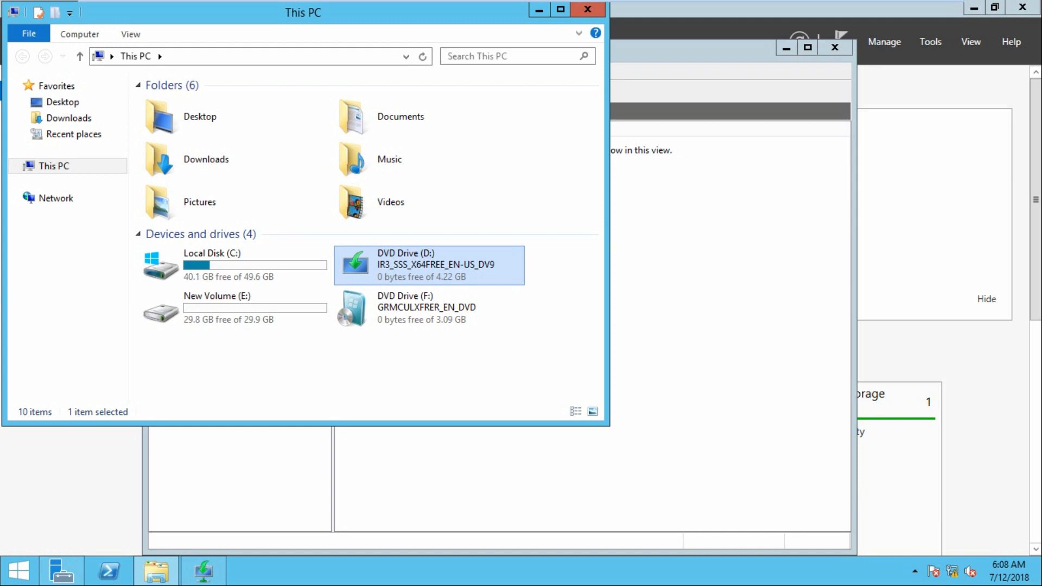
click(429, 308)
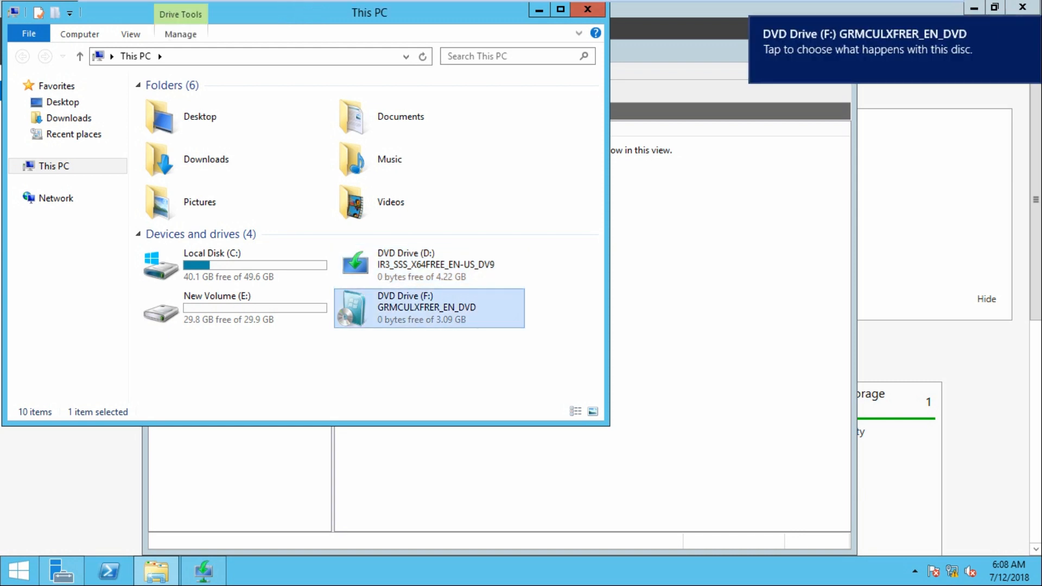
click(587, 10)
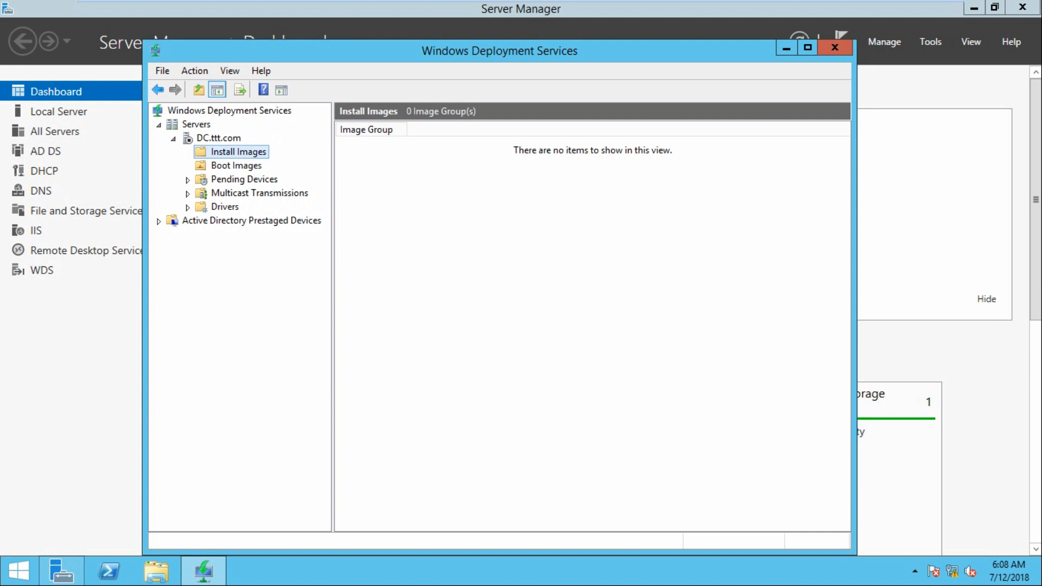
Start adding an install image into a new image group, ImageGroup1
right_click(232, 153)
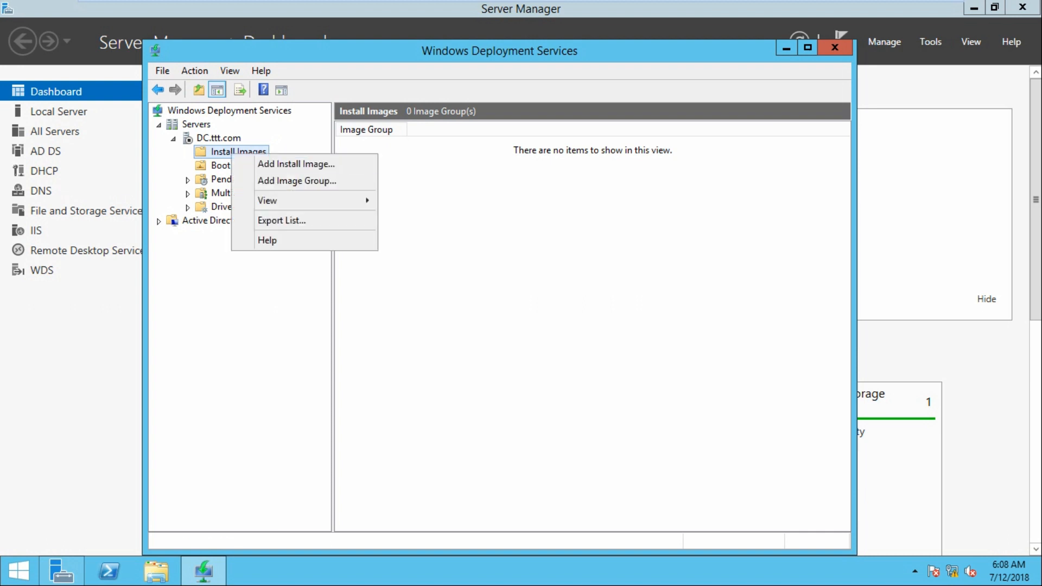
click(296, 164)
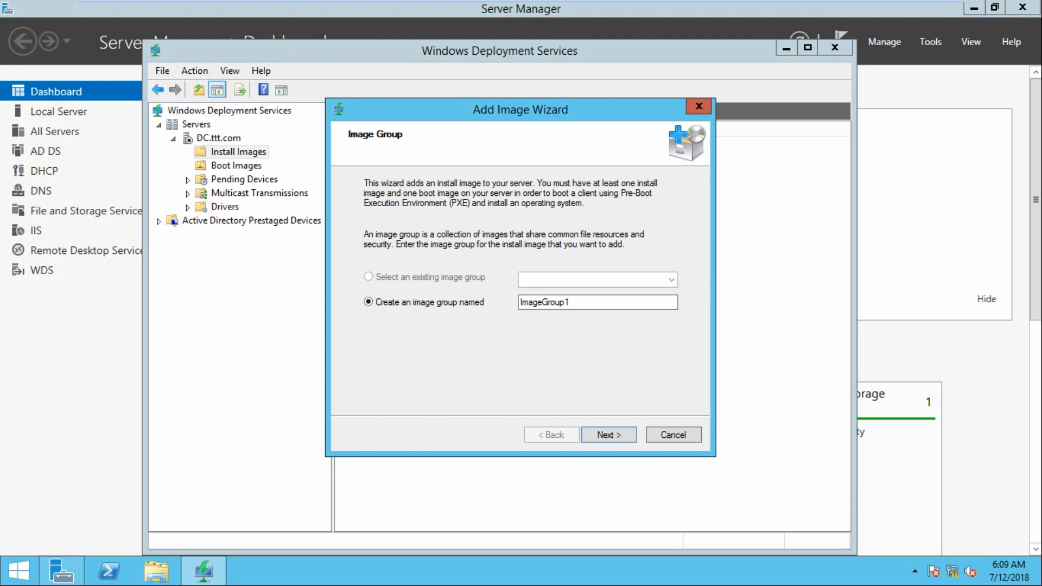
key(Return)
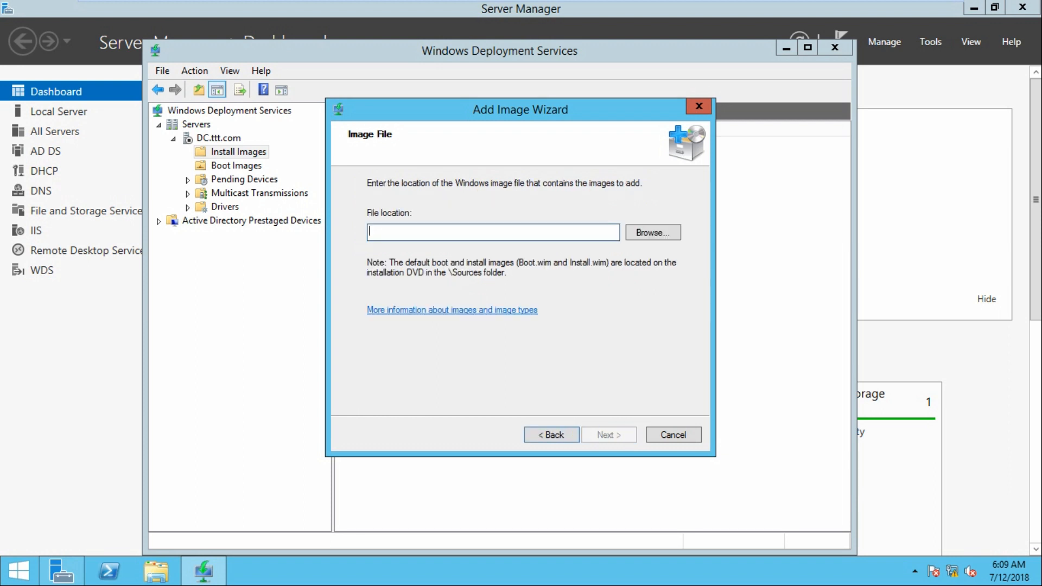
Browse to DVD Drive (F:) \sources and pick install.wim as the image file
click(653, 233)
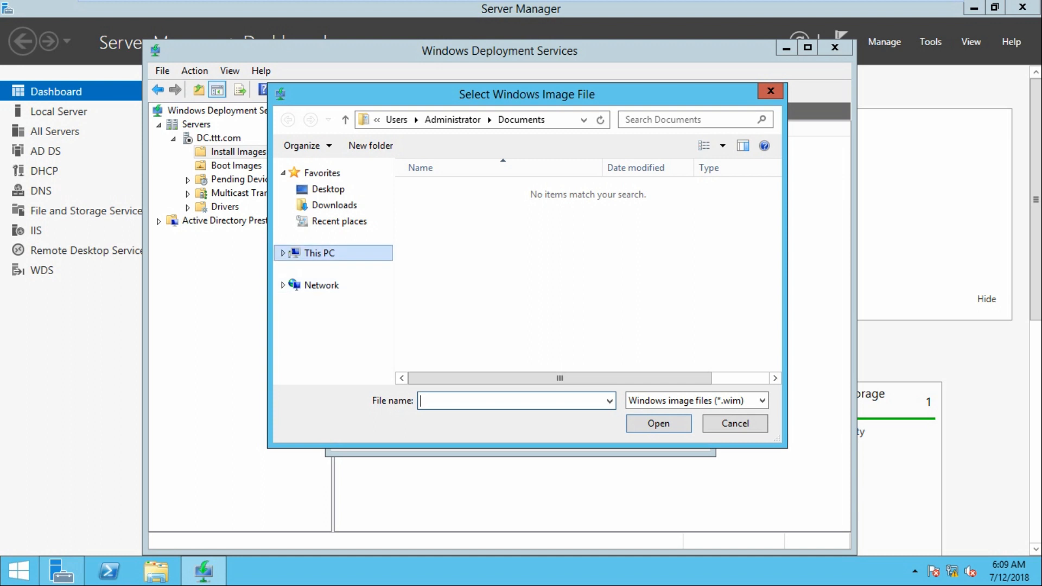
click(319, 253)
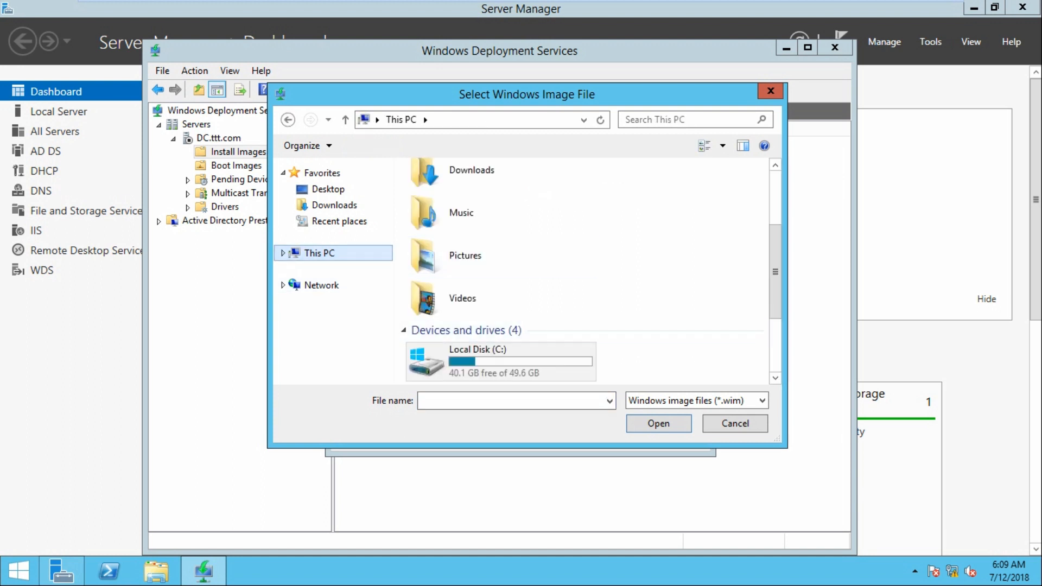
scroll(542, 261, down, 3)
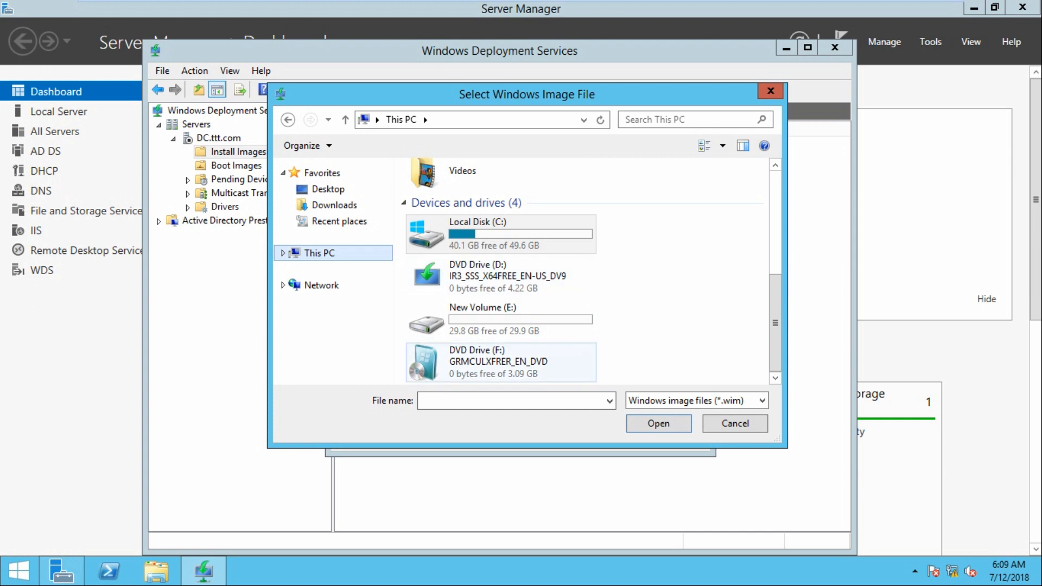
double_click(488, 355)
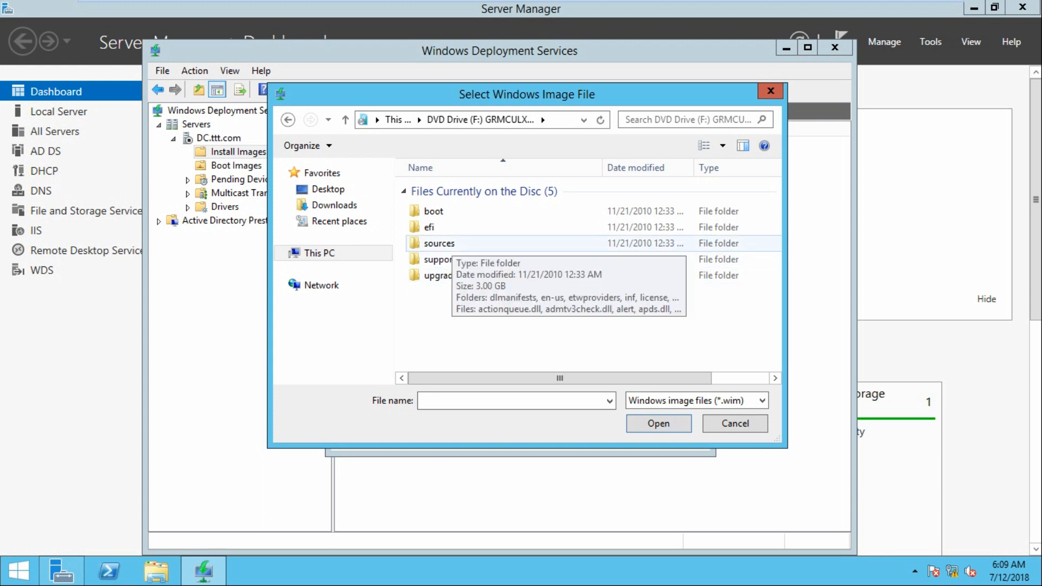
double_click(442, 243)
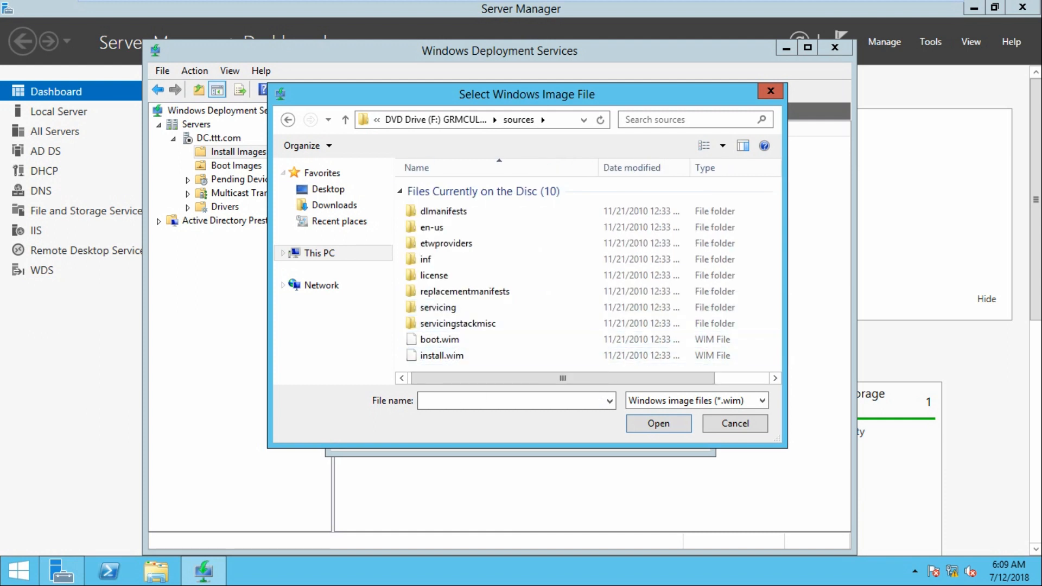
click(442, 355)
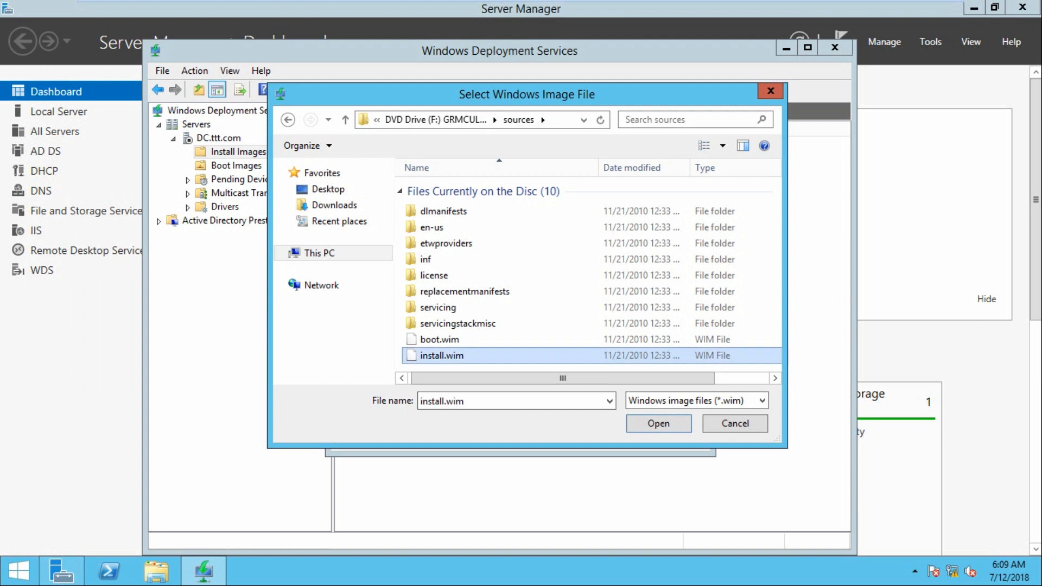
Import only Windows 7 ULTIMATE, excluding the HOMEBASIC, HOMEPREMIUM and PROFESSIONAL images
key(Return)
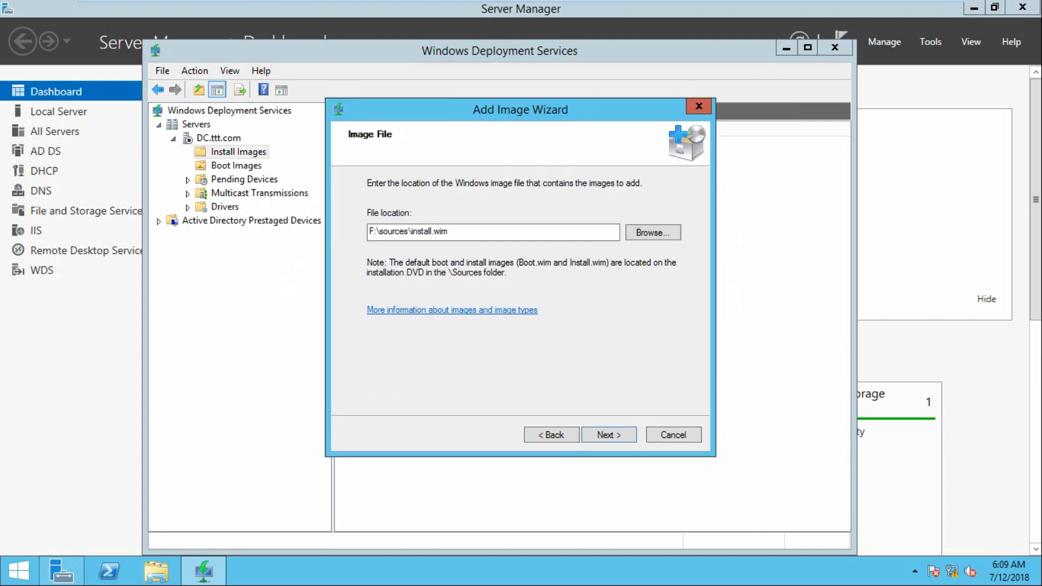
key(Return)
key(Return)
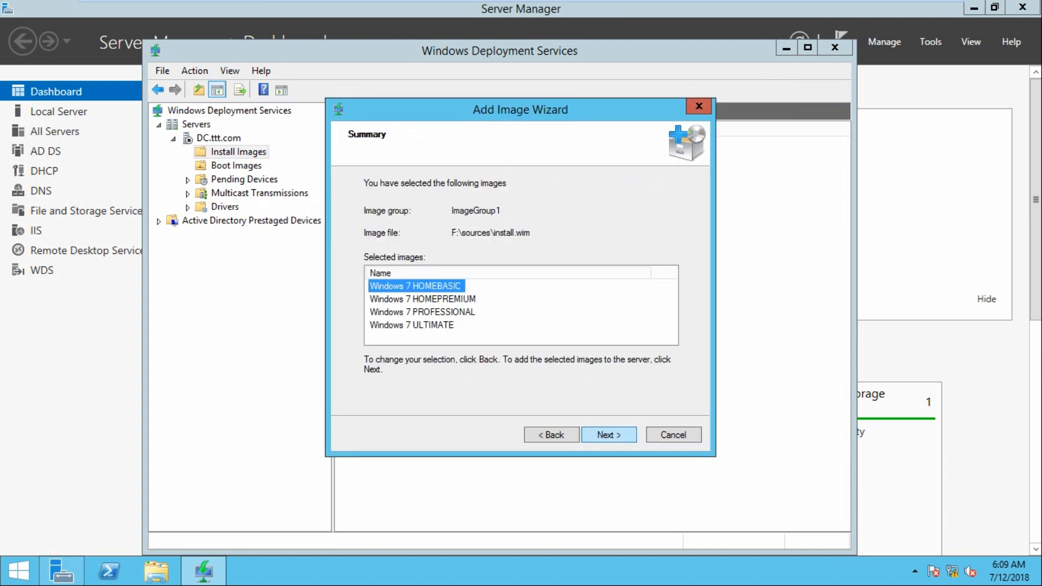
key(alt+b)
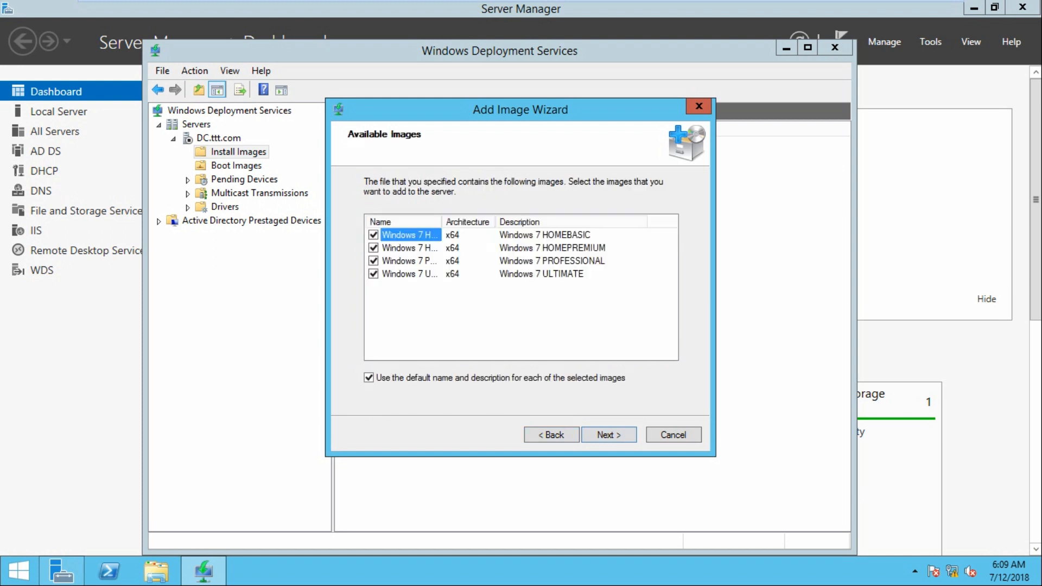
drag(442, 222, 512, 222)
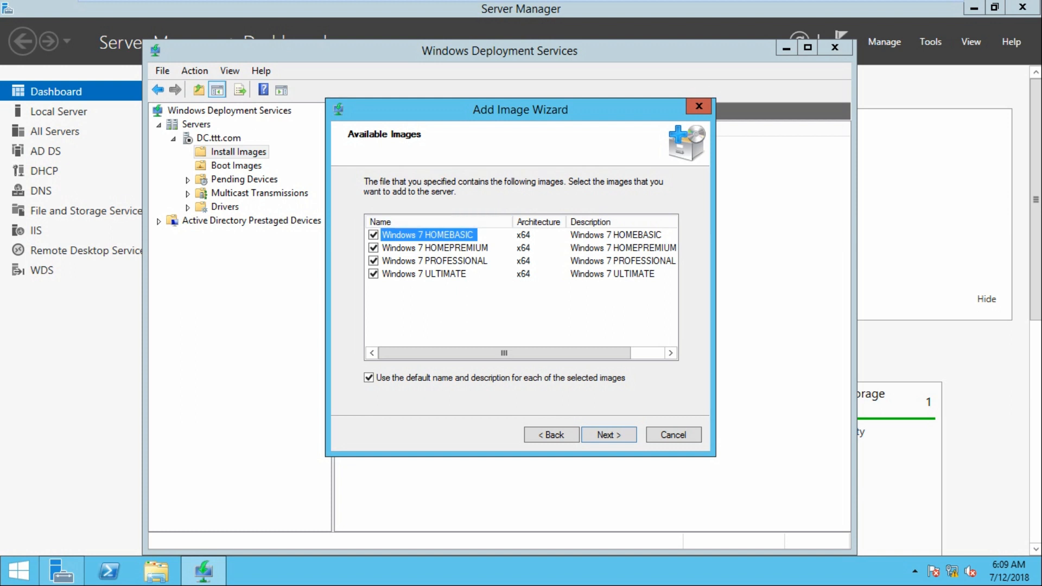
click(374, 261)
click(373, 248)
click(373, 235)
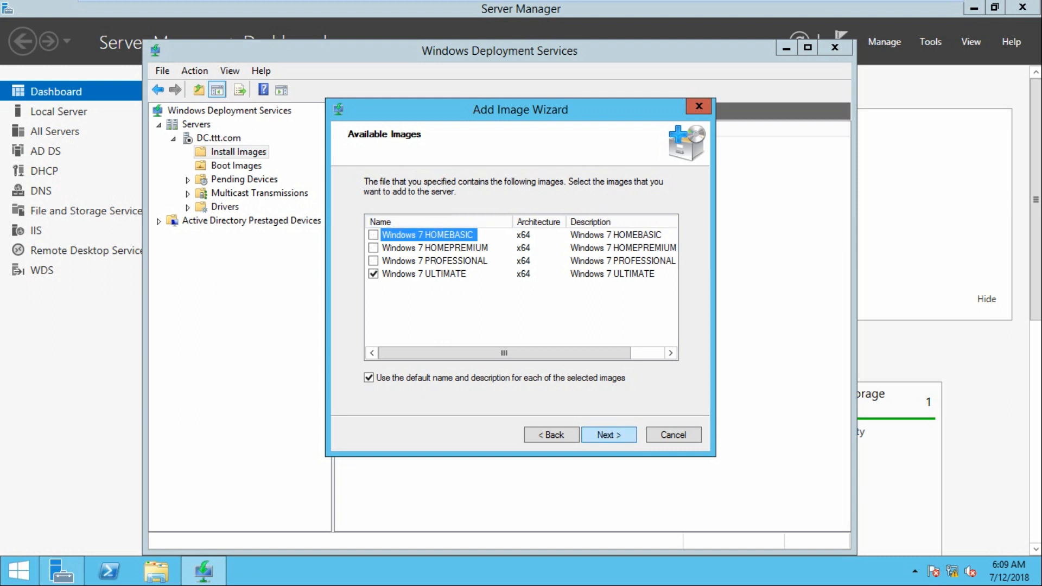
key(Return)
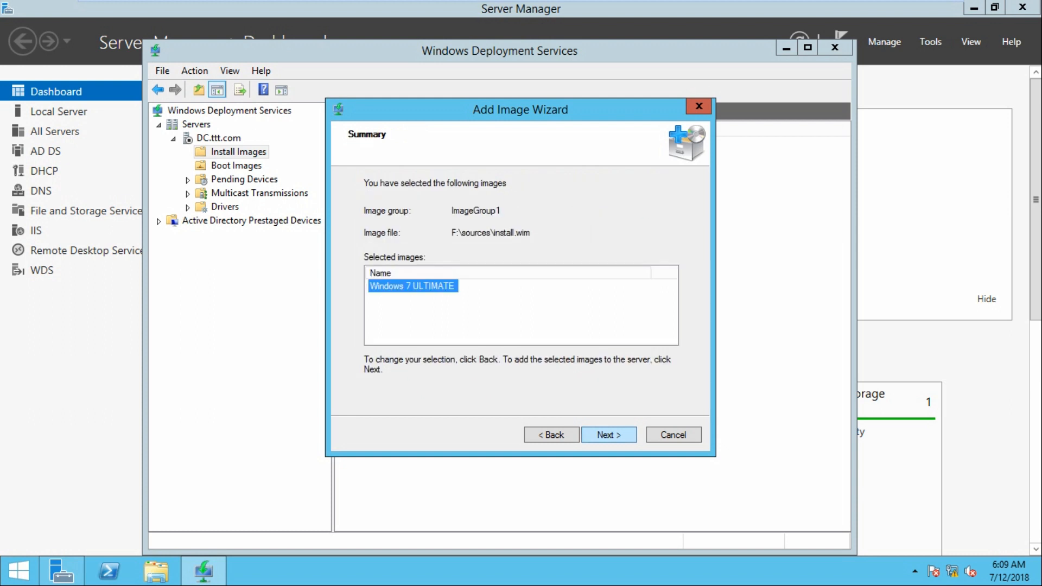
key(Return)
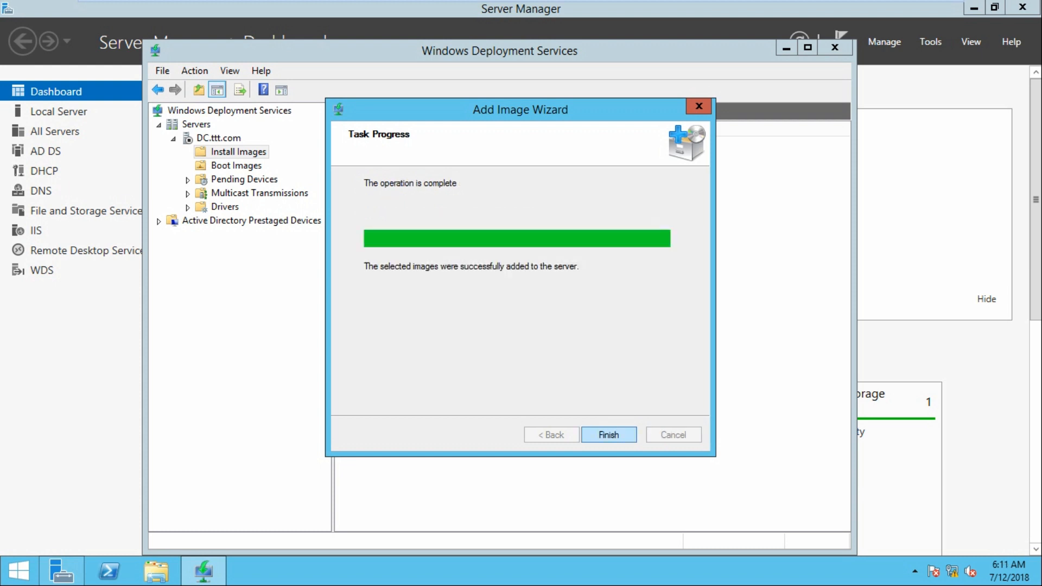
key(Return)
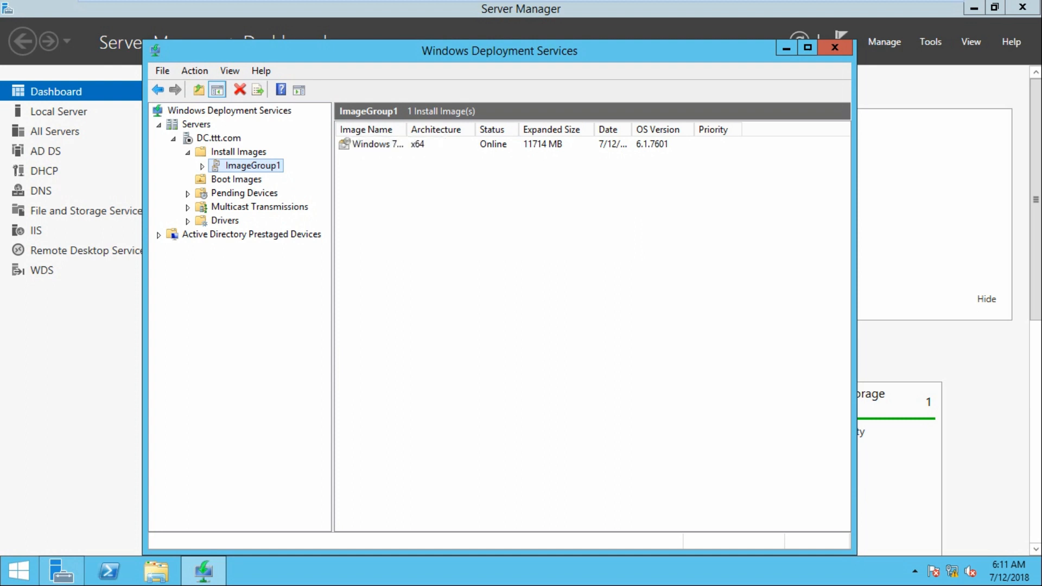
Start adding a boot image and choose F:\sources\boot.wim as its file
click(236, 179)
right_click(236, 180)
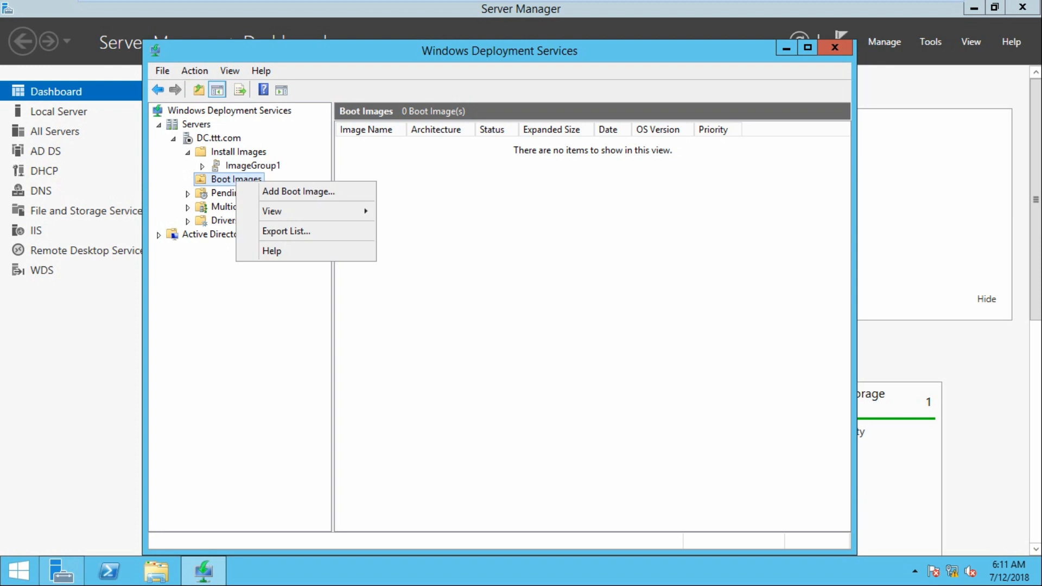
click(298, 191)
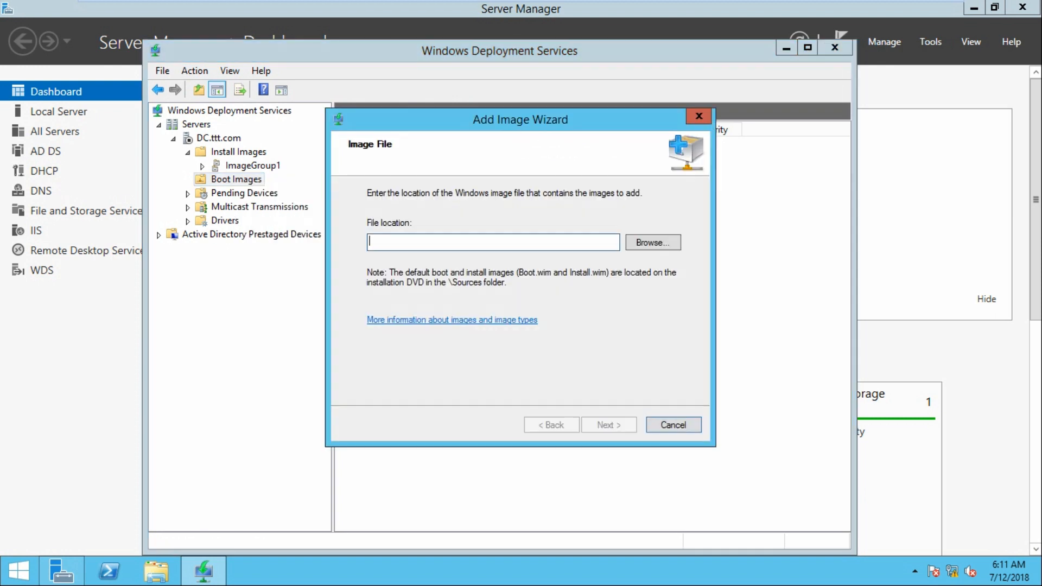
click(651, 241)
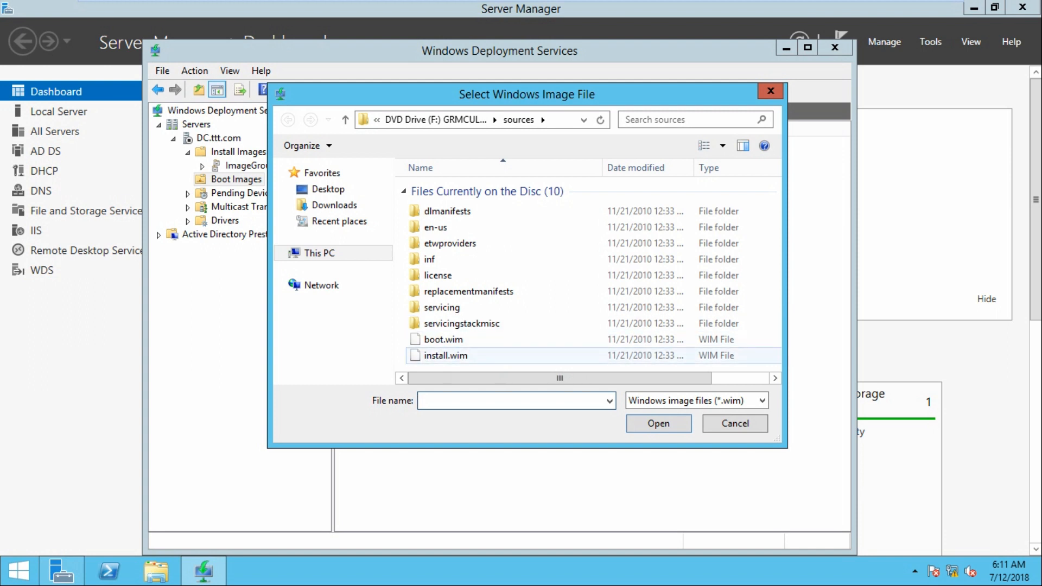
click(443, 340)
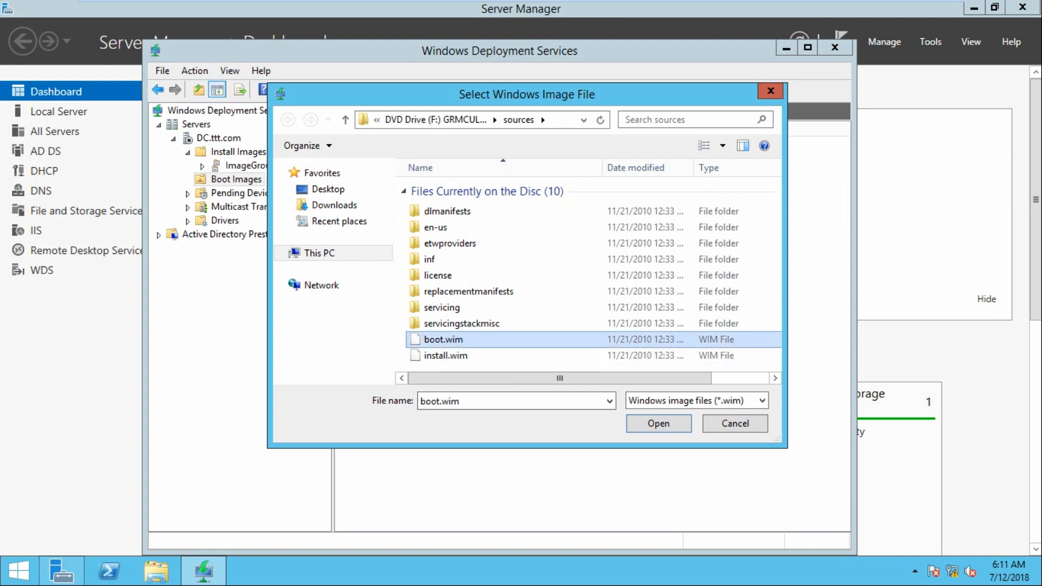
click(667, 424)
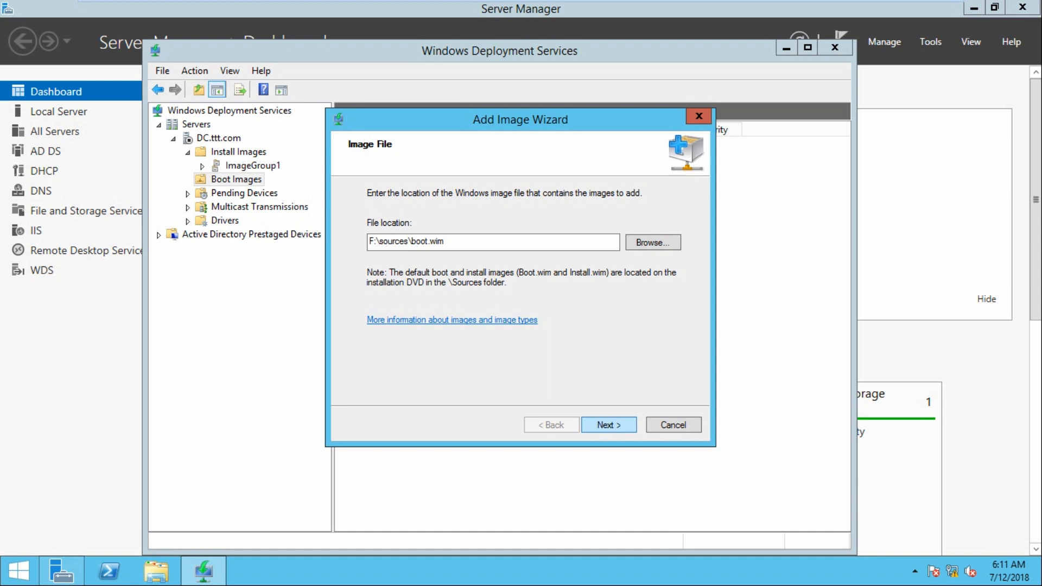
Import the boot image under its default name, Microsoft Windows Setup (x64)
key(Return)
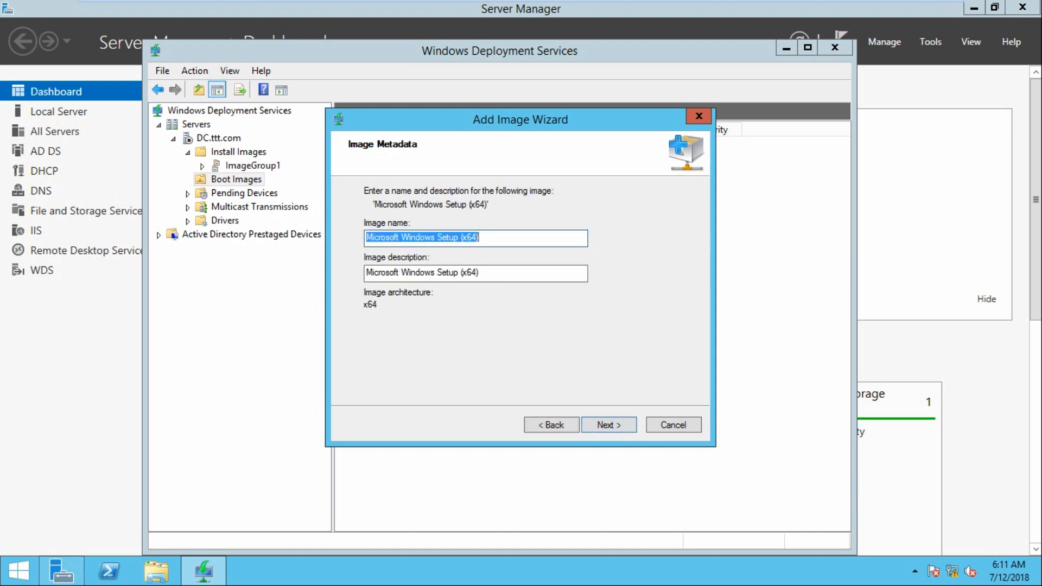
key(Return)
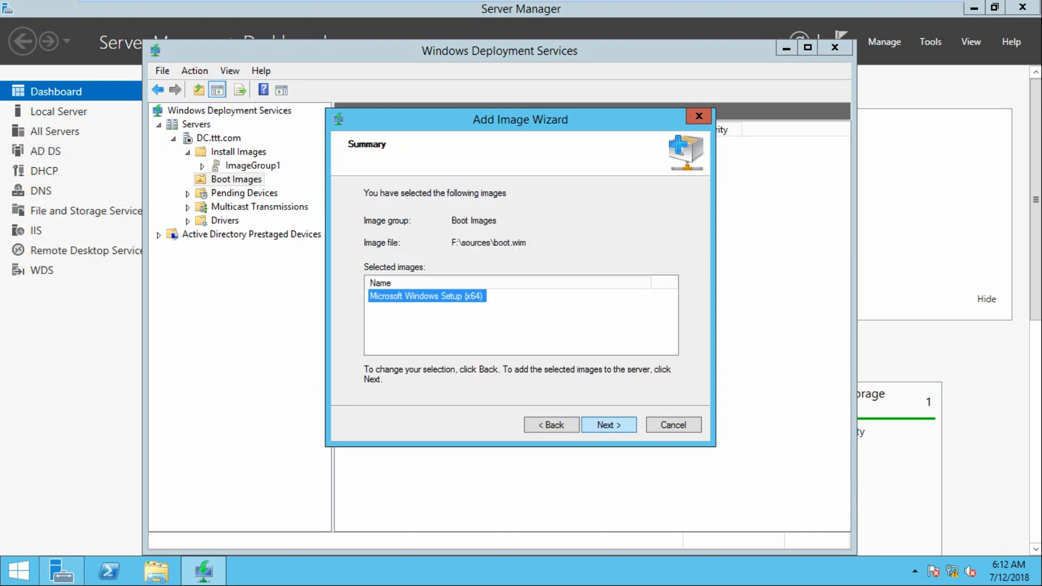
key(Return)
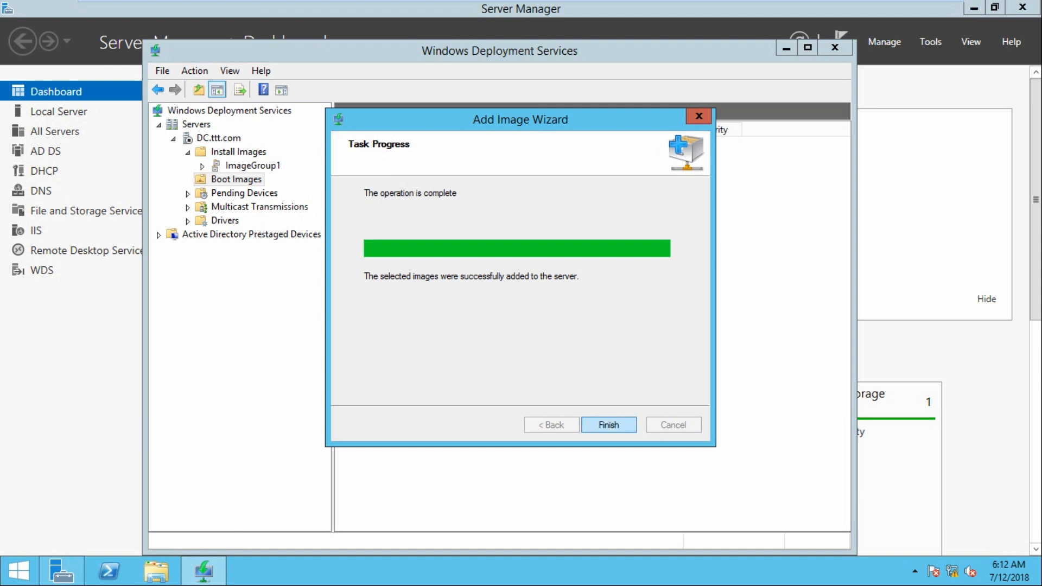
key(Return)
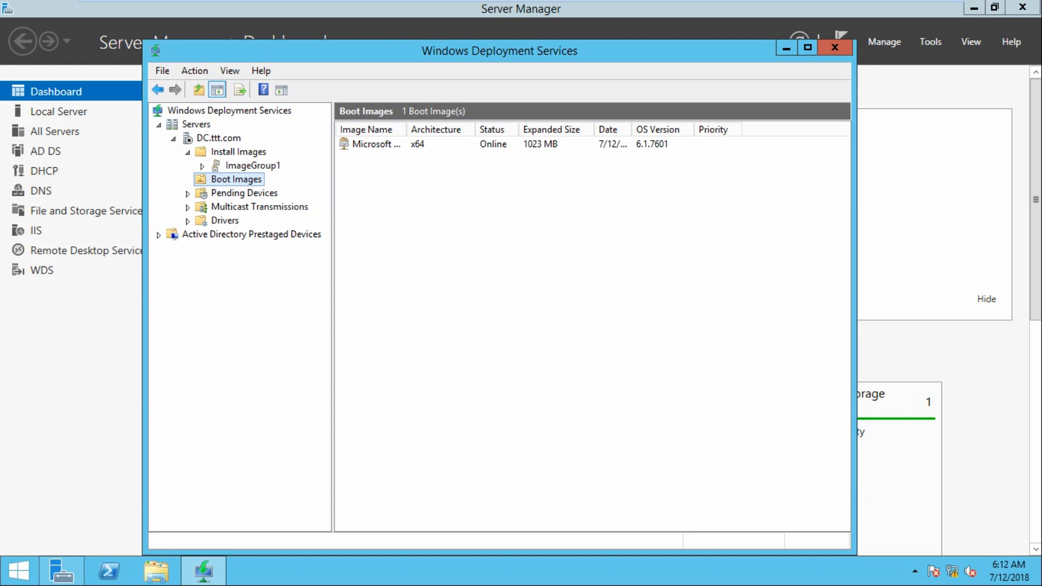
Start the WDS service on DC.ttt.com via All Tasks > Start and dismiss the confirmation
right_click(240, 139)
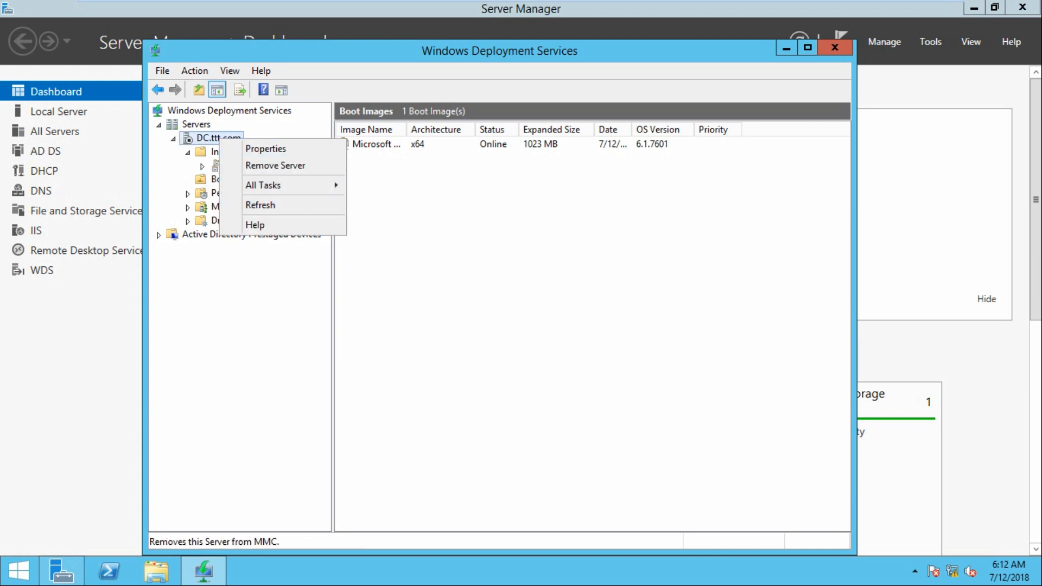
right_click(224, 135)
mouse_move(255, 181)
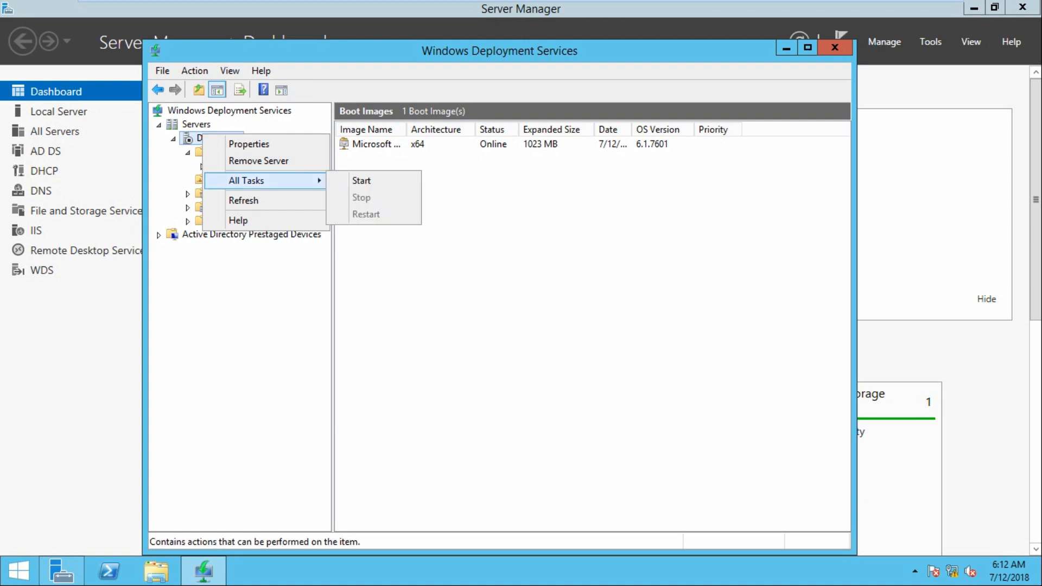
click(362, 181)
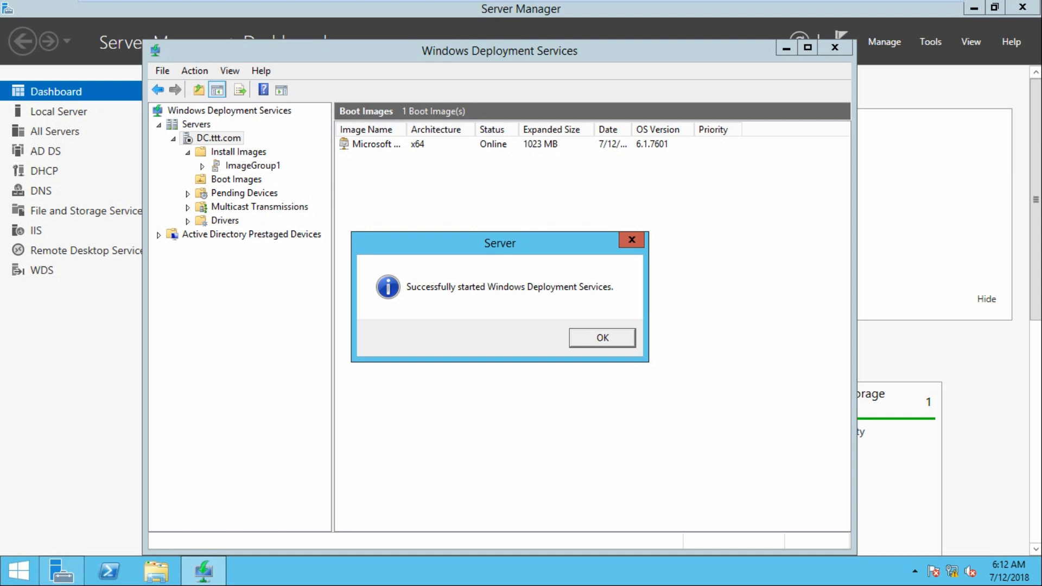
key(Return)
Begin a custom Workstation 14.x virtual machine, OS installed later, guest Windows 7 x64
mouse_move(521, 1)
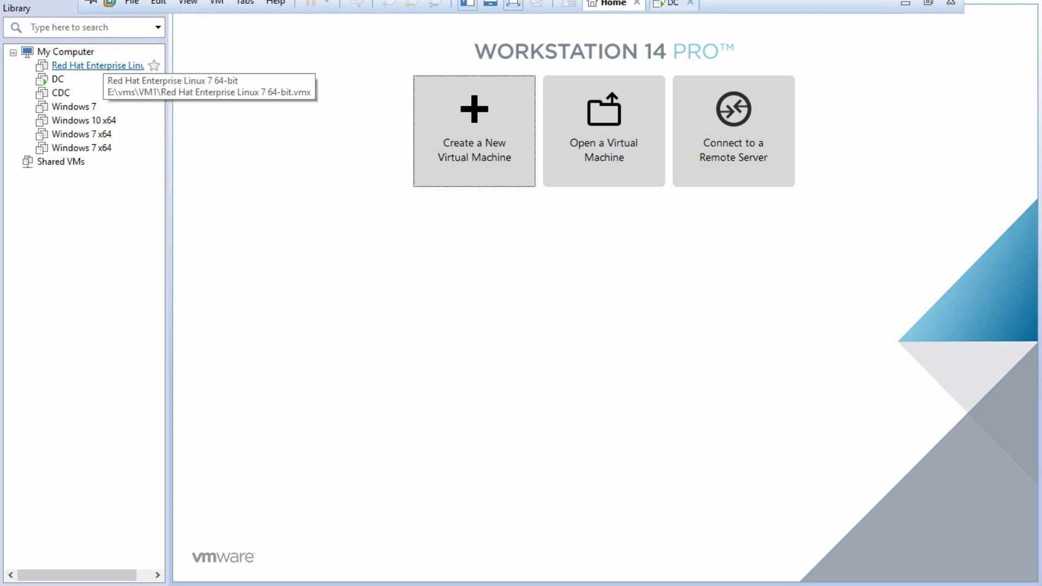
click(474, 130)
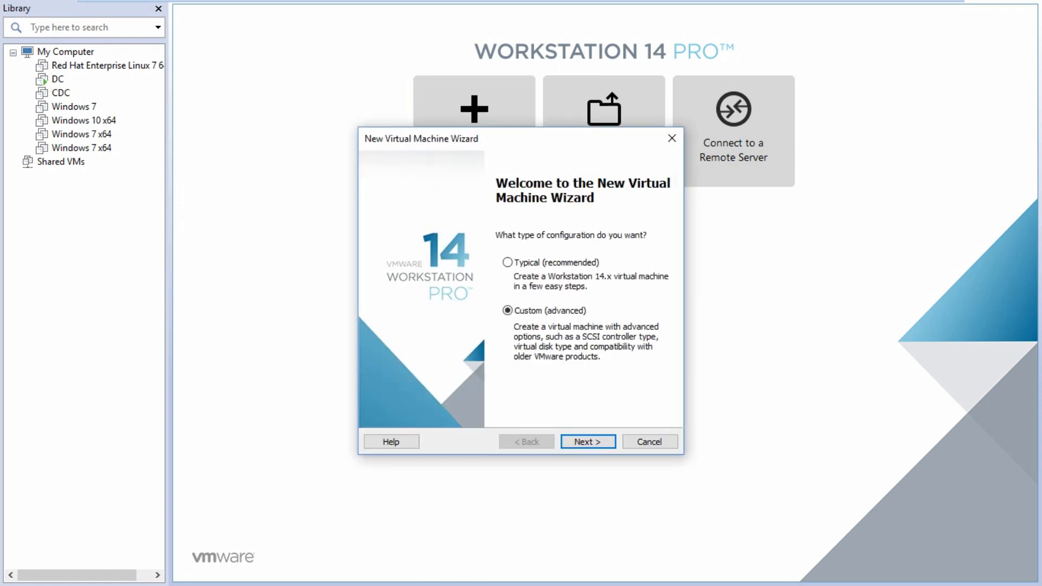
click(588, 442)
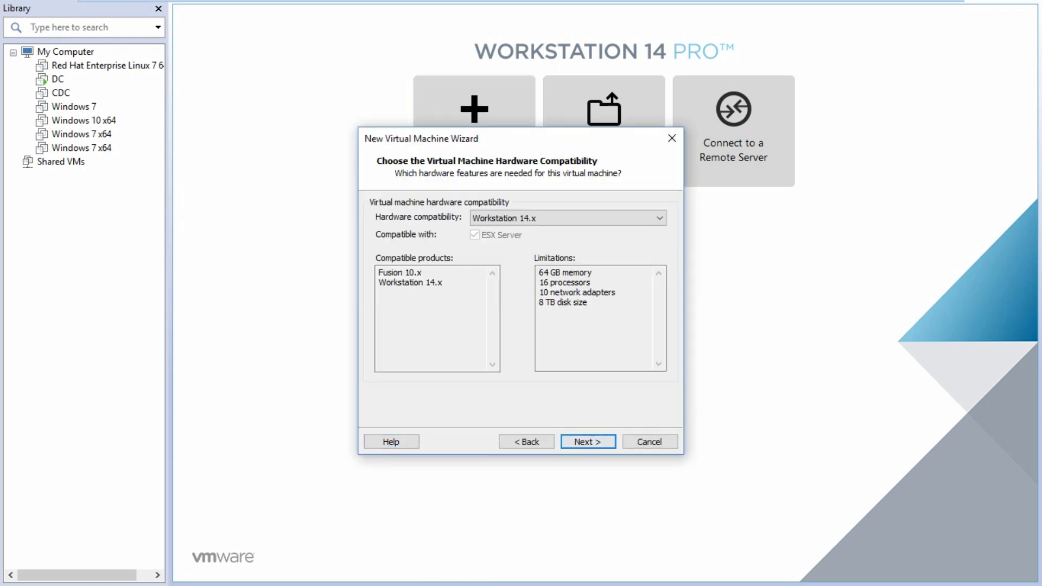
click(588, 441)
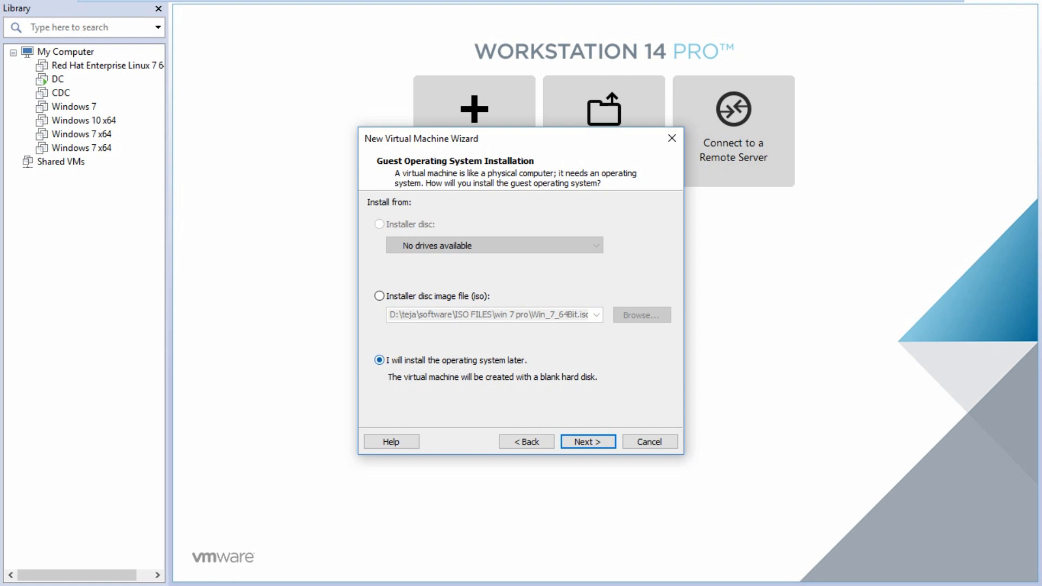
key(Return)
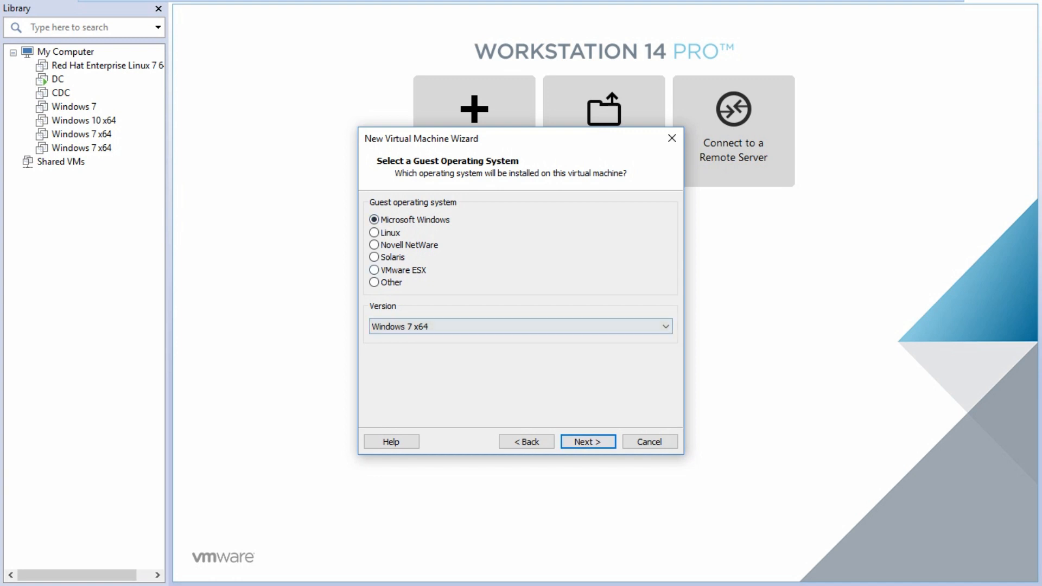
key(Return)
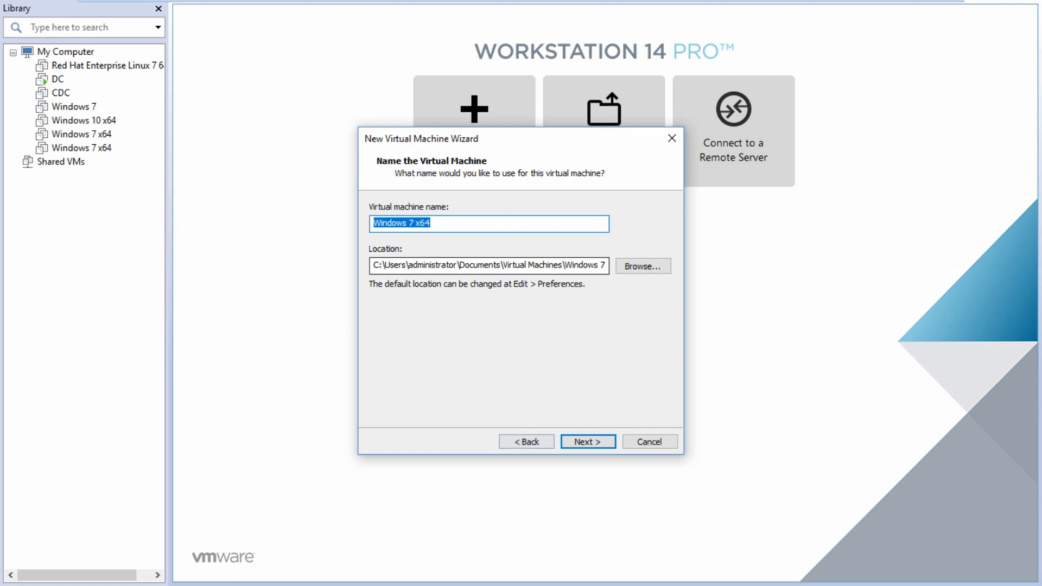
Name the virtual machine Windows 7 ULT
key(End)
key(BackSpace)
key(BackSpace)
key(BackSpace)
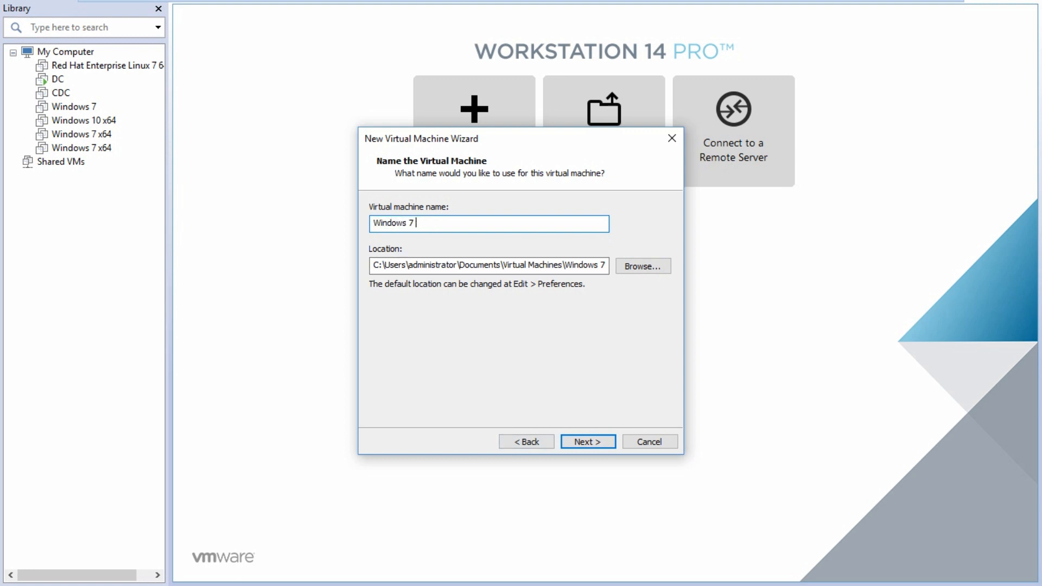
text(ULT)
key(Return)
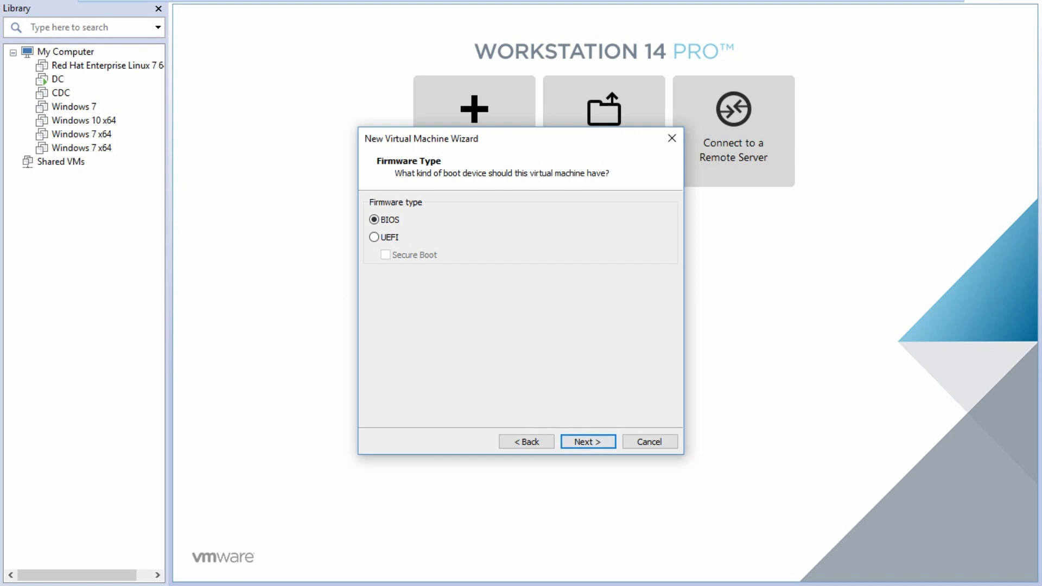
Keep BIOS and one processor, raise memory to 4388 MB, keep NAT and LSI Logic SAS
key(Return)
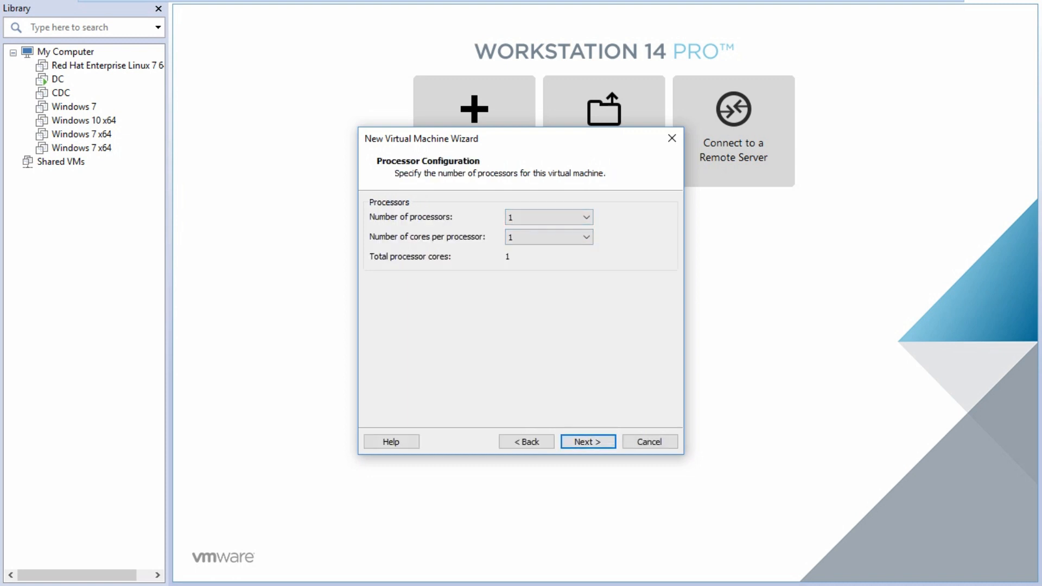
key(Return)
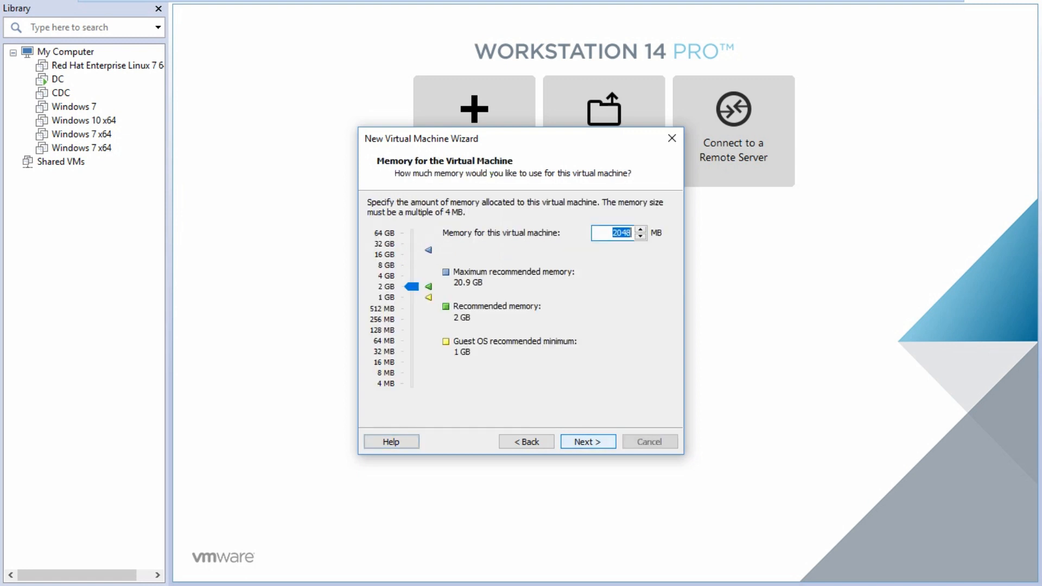
drag(412, 280, 412, 276)
key(Return)
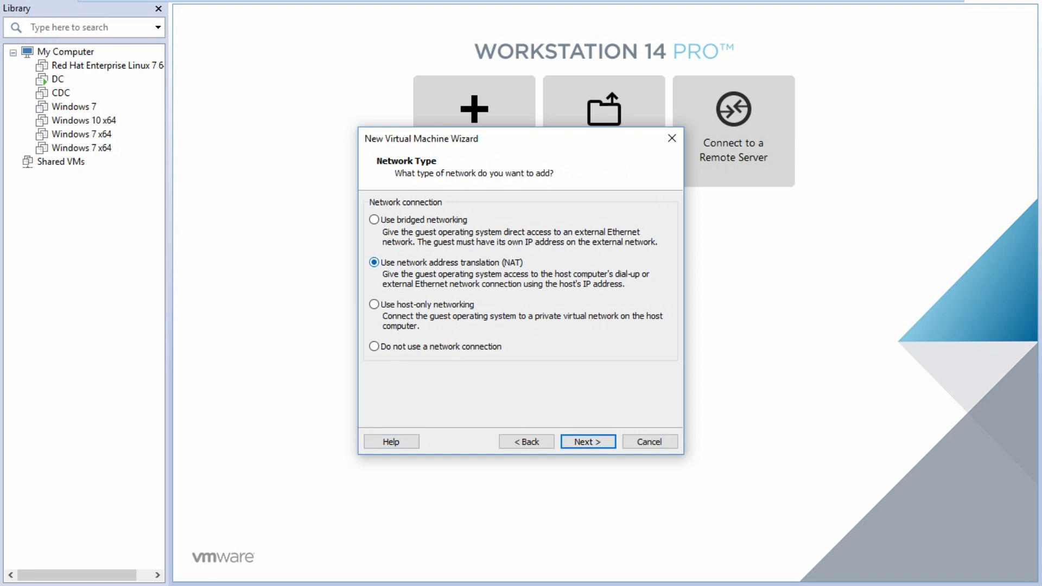
key(Return)
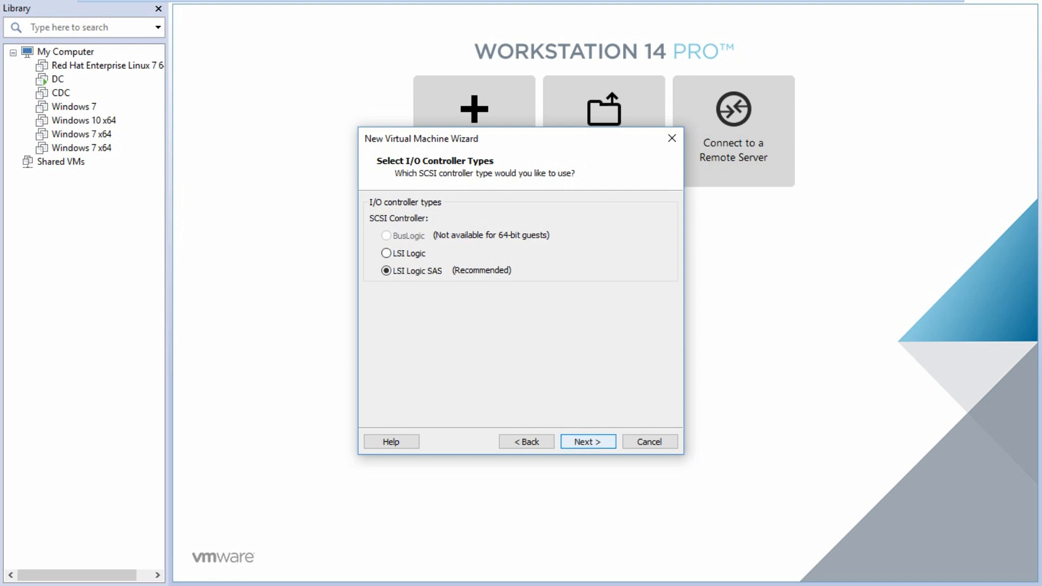
key(Return)
Create a new 40 GB SATA virtual disk stored as a single file
click(380, 252)
click(589, 442)
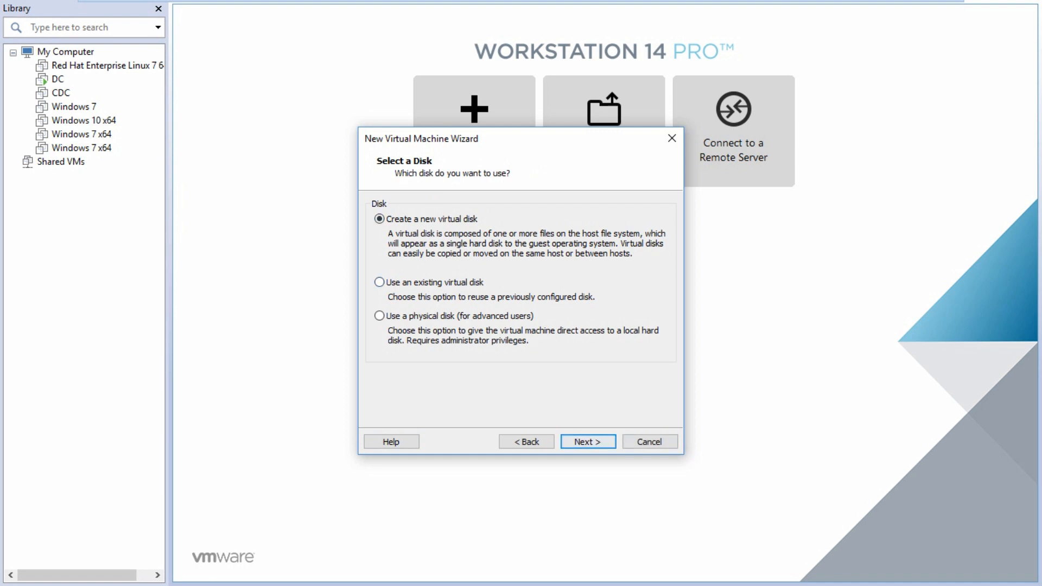
key(Return)
text(40)
click(370, 313)
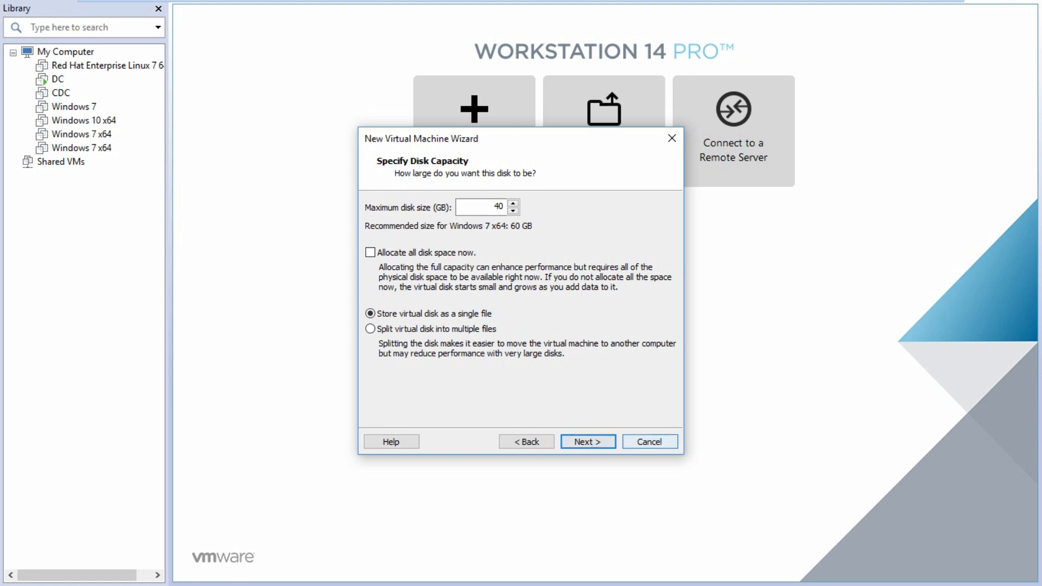
key(Return)
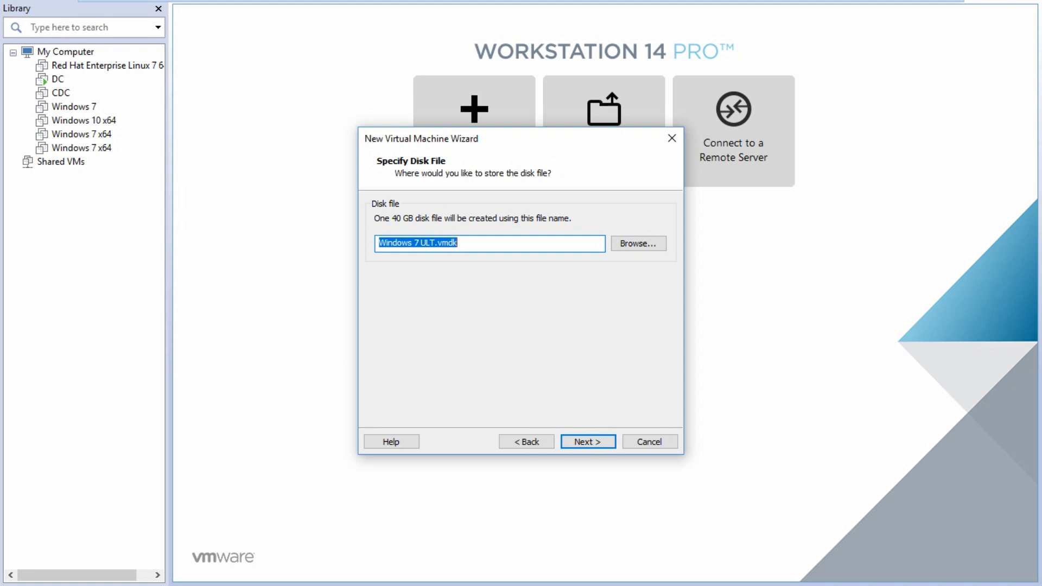
key(Return)
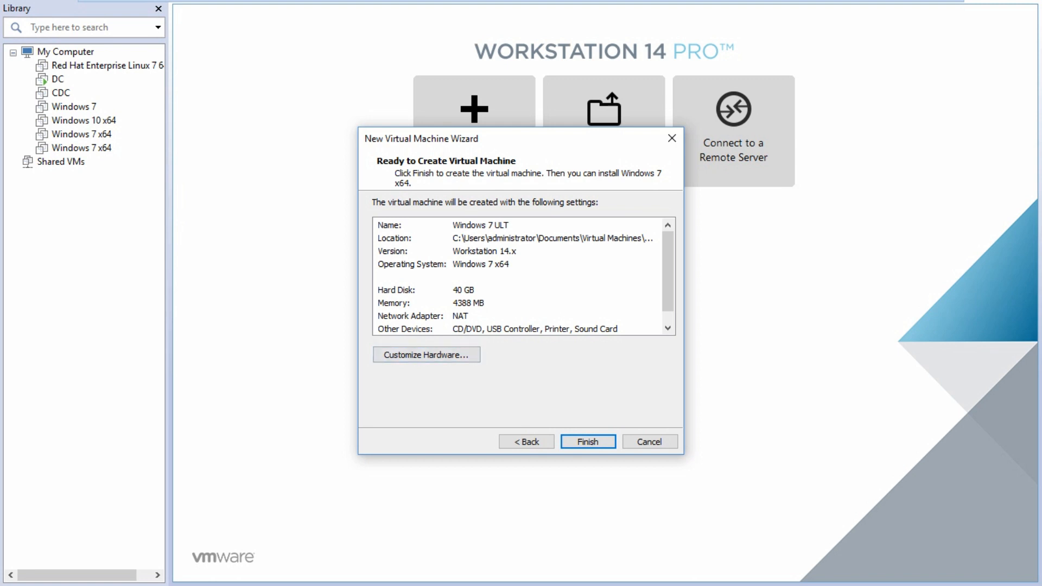
Set the new machine's network adapter to Custom VMnet1 (Host-only) under Customize Hardware
click(426, 355)
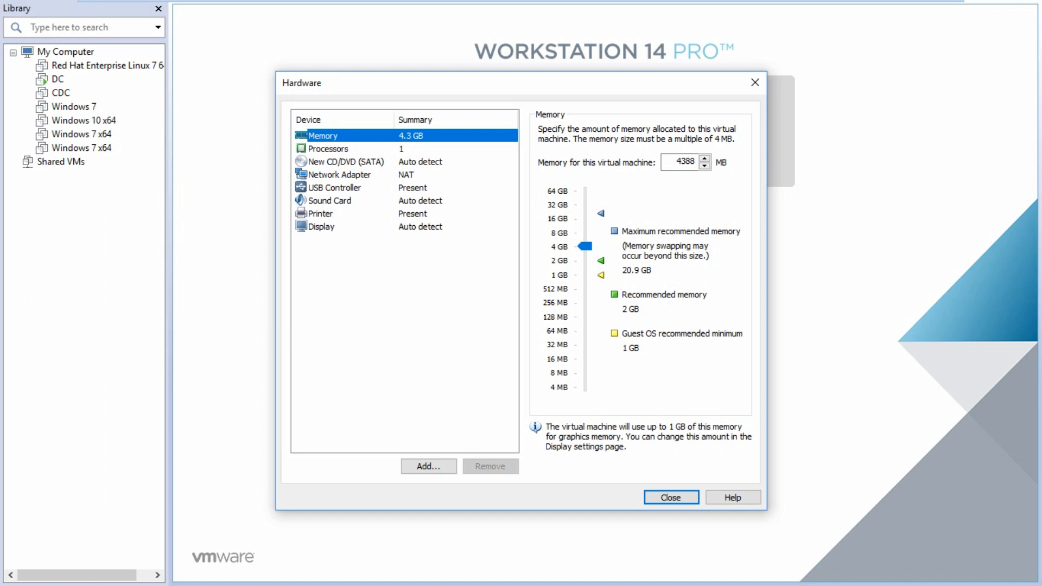
click(340, 174)
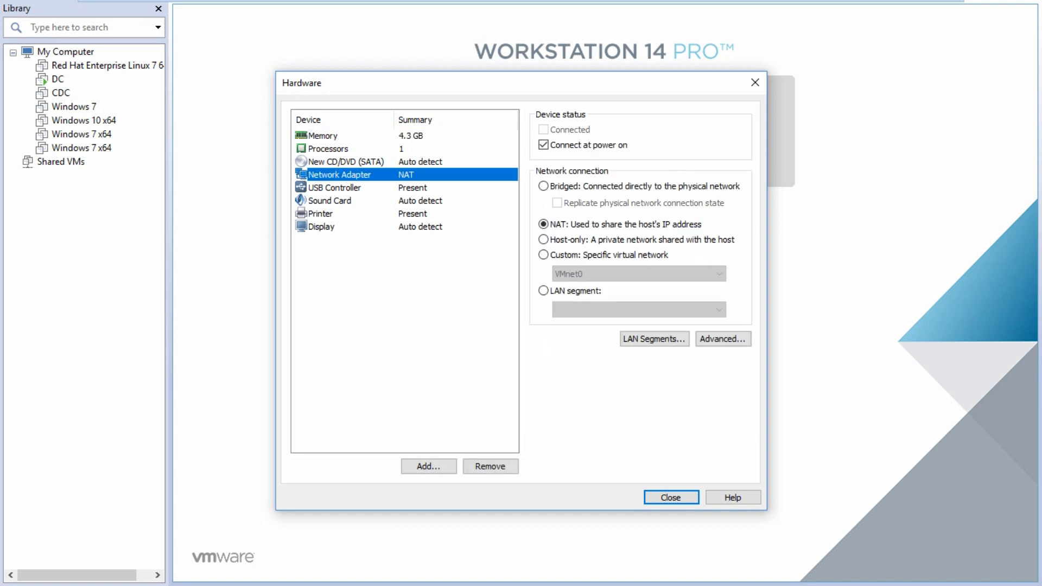
click(543, 254)
click(638, 273)
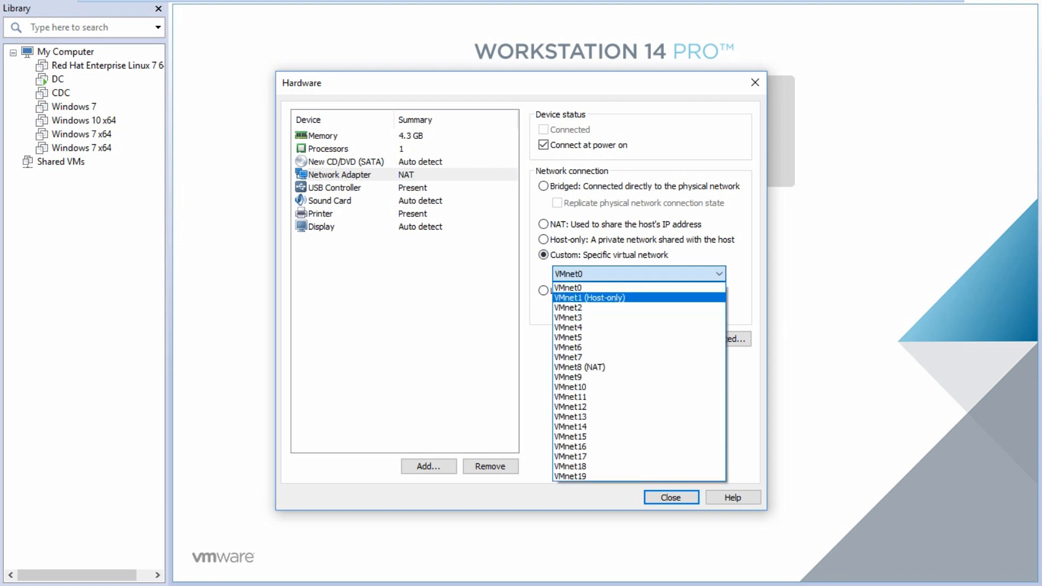
click(591, 297)
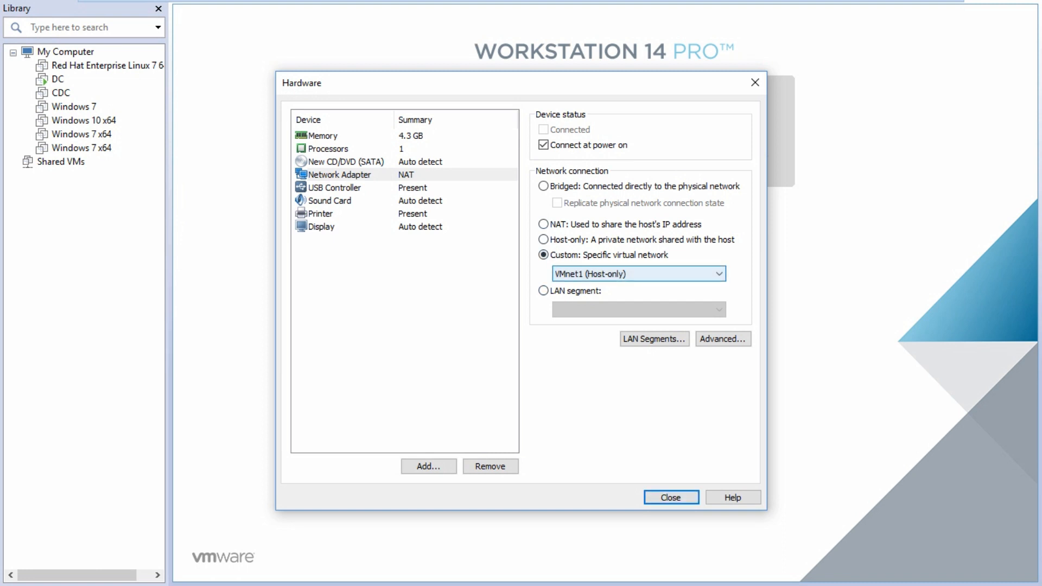
key(Return)
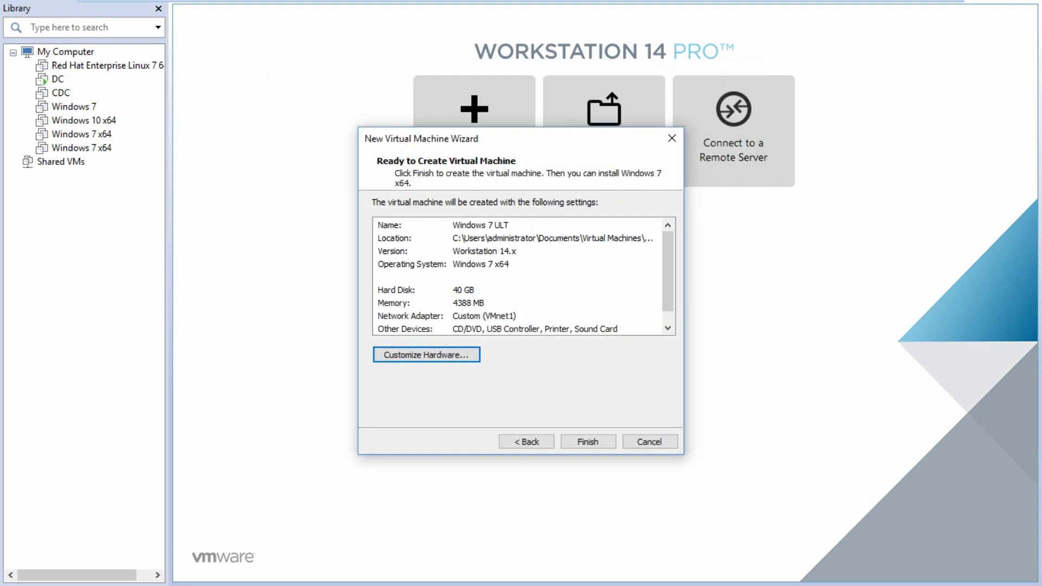
Create the Windows 7 ULT VM (4.3 GB memory, 40 GB SATA disk, VMnet1 networking) and power it on
click(587, 441)
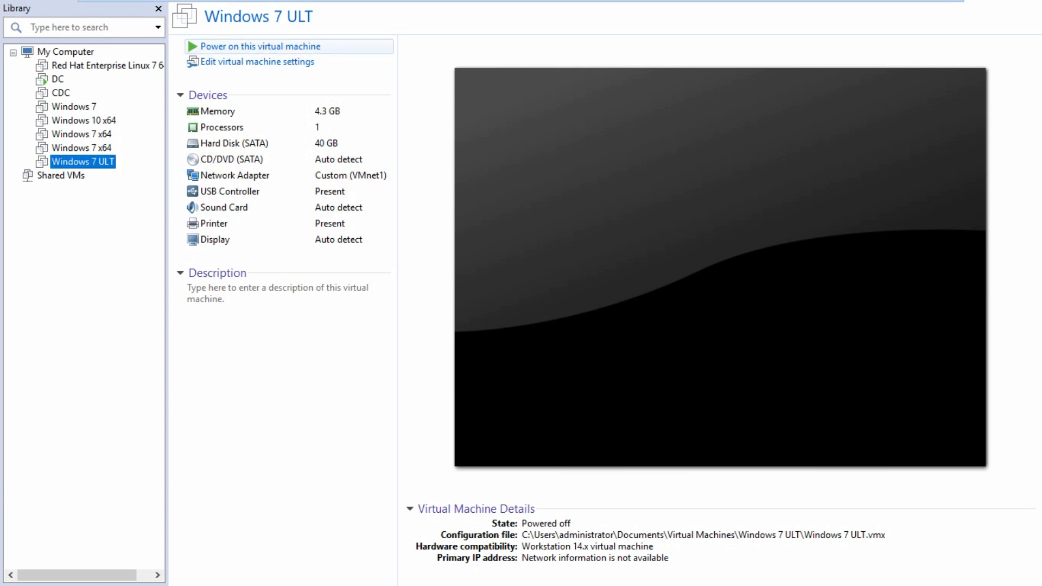
click(255, 46)
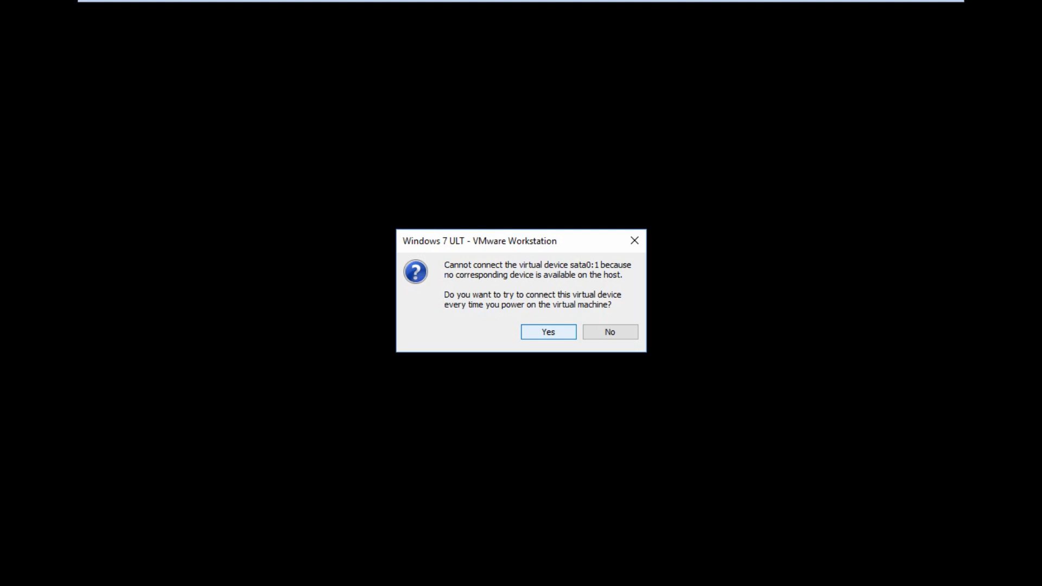
Dismiss the sata0:1 device connection warning so the VM begins its PXE network boot
click(548, 332)
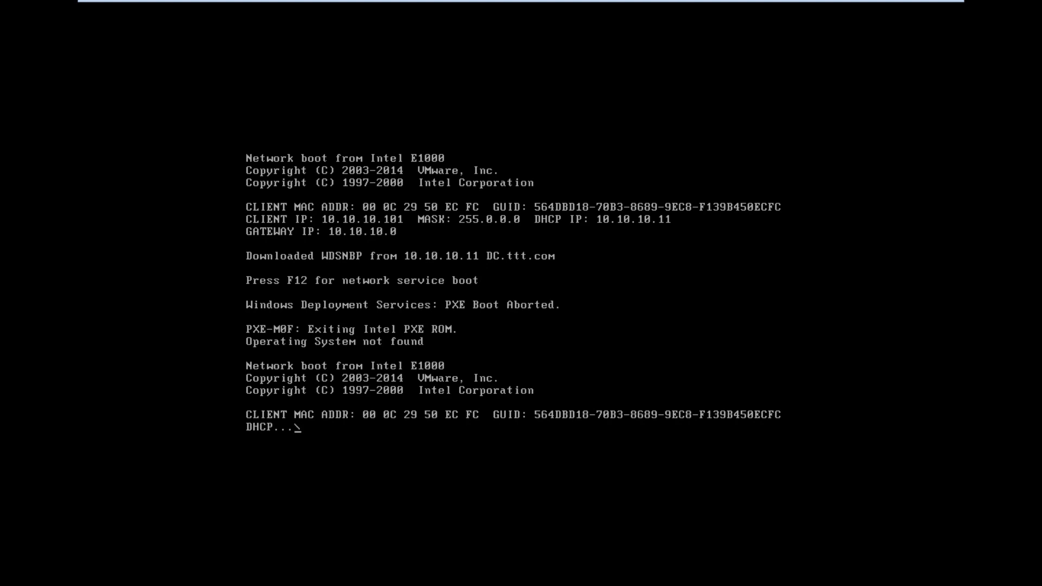
Accept the network service boot from the WDS server with F12
key(F12)
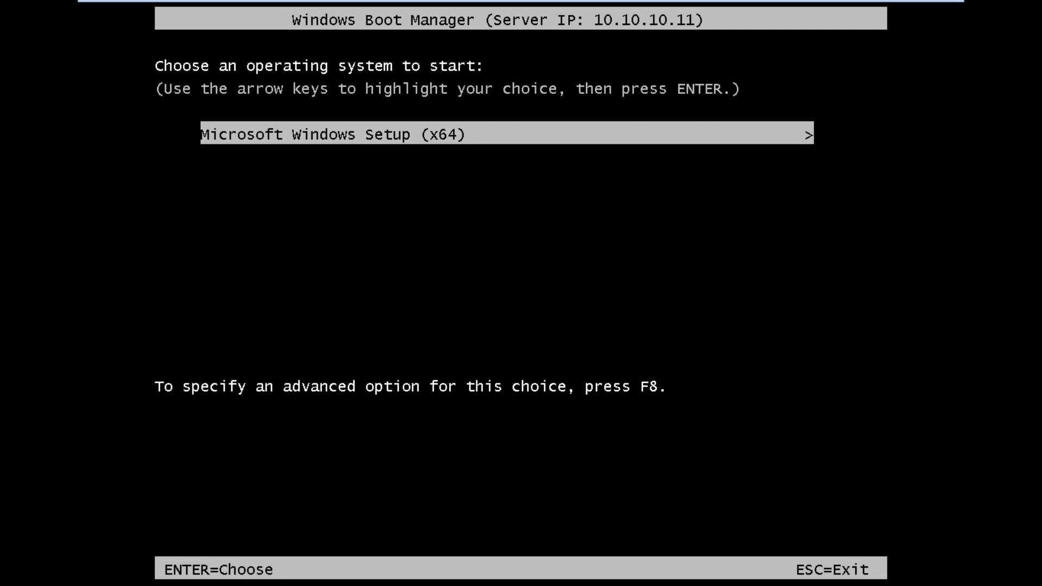
Launch Microsoft Windows Setup (x64) from Windows Boot Manager and let boot.wim load
key(Return)
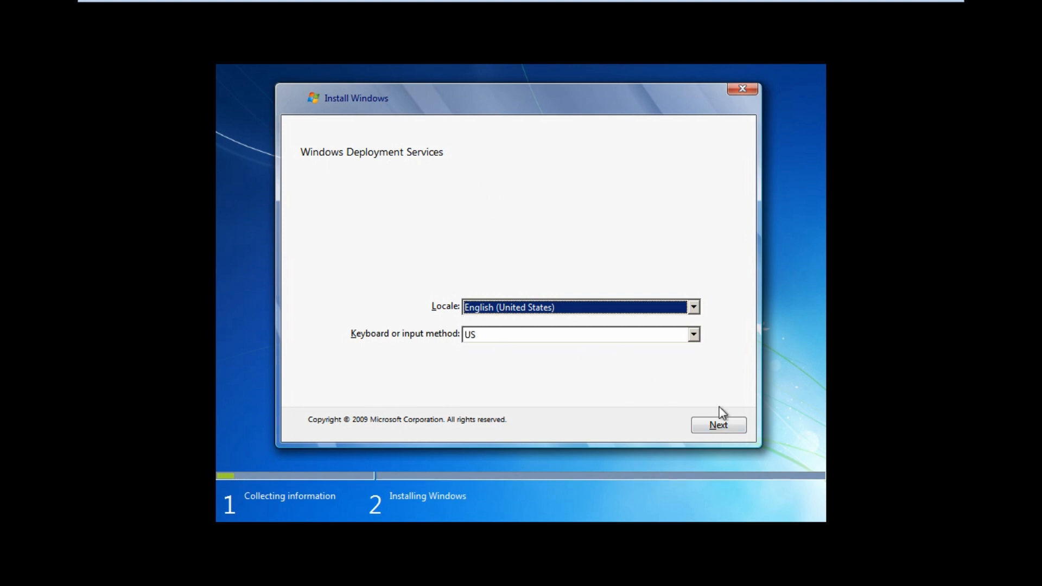
Keep the English (United States) locale and sign in to DC.ttt.com with the domain administrator account and password
click(722, 428)
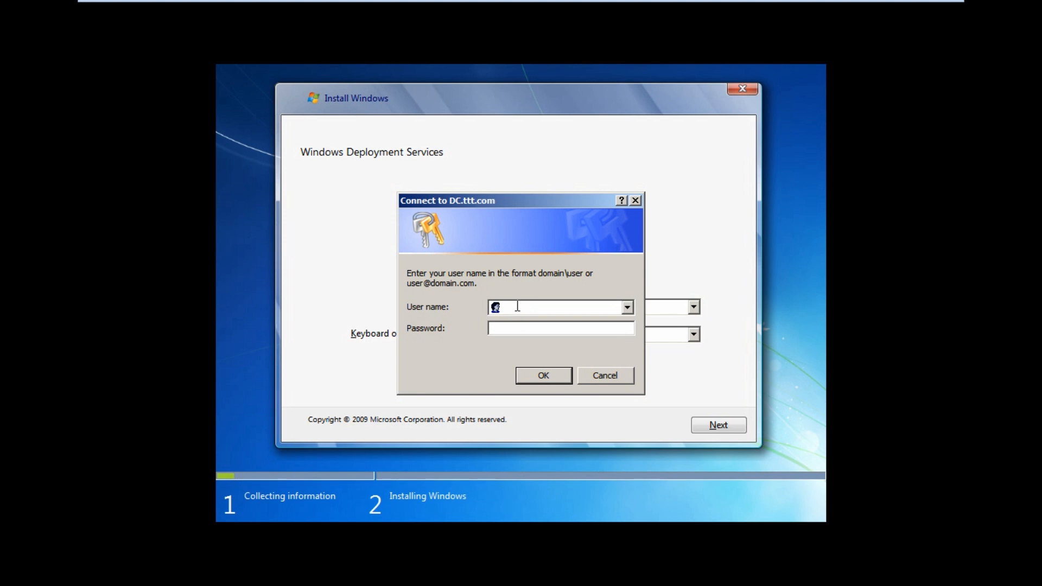
text(ttt)
text(\admin)
text(istrato)
text(*****)
text(••)
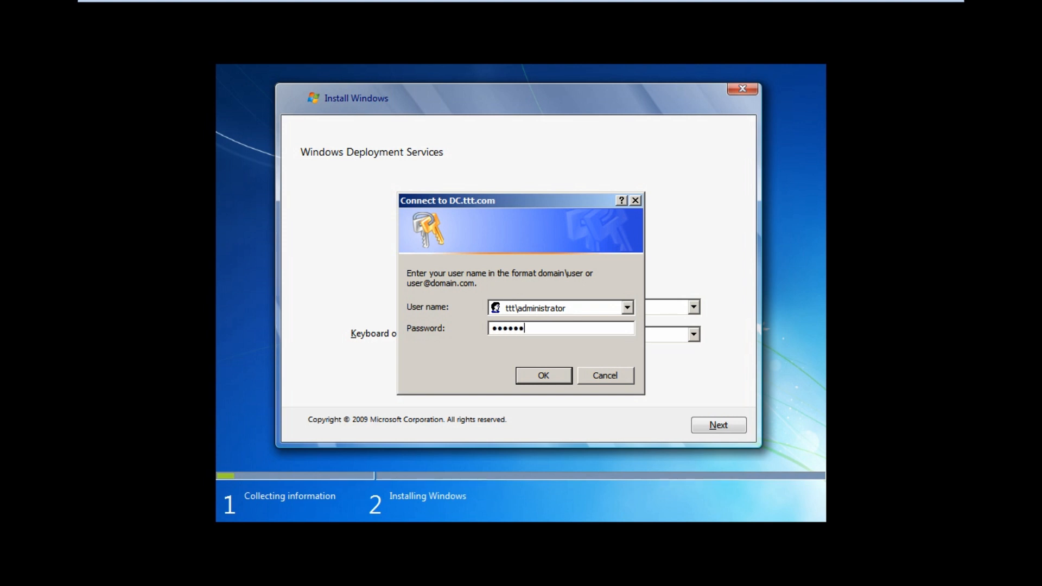
click(550, 377)
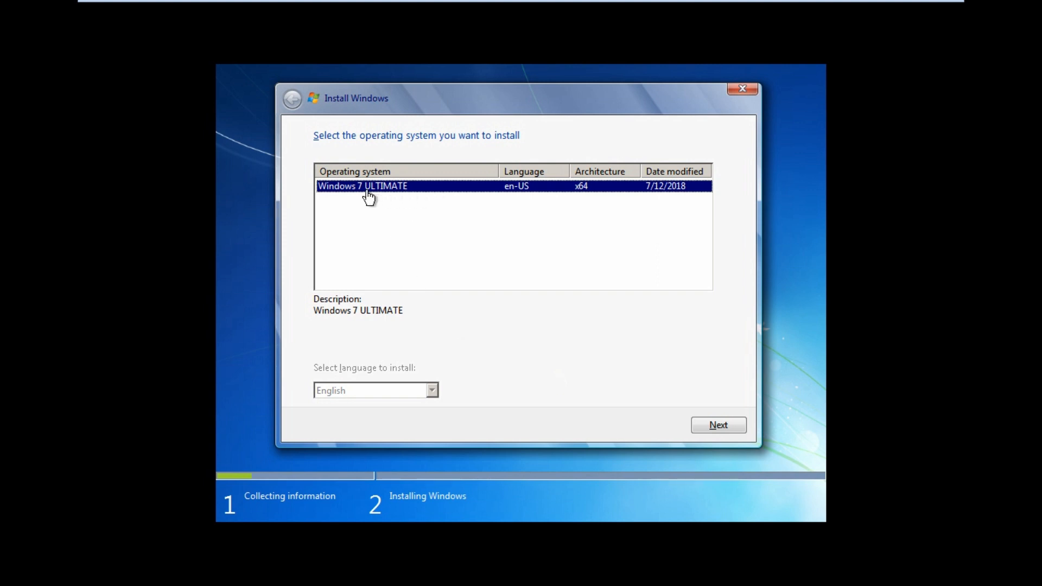
Choose Windows 7 ULTIMATE and install it onto Disk 0's 40 GB unallocated space
click(712, 427)
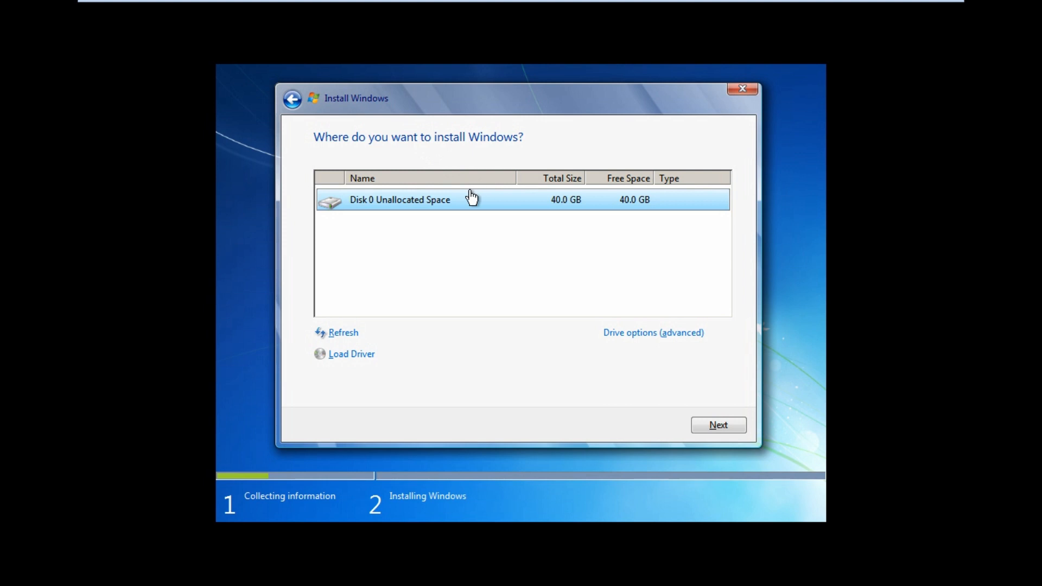
click(713, 426)
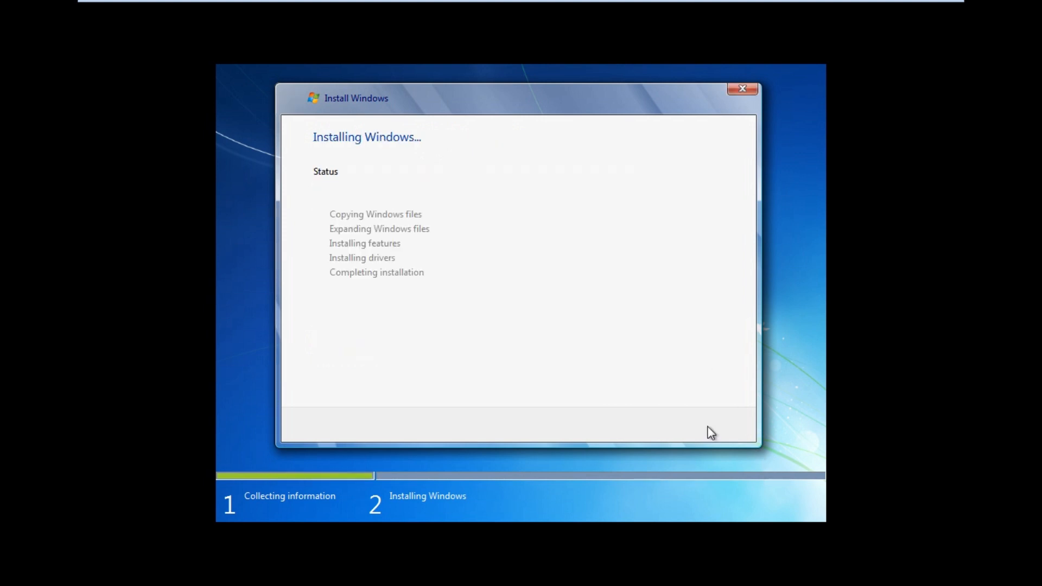